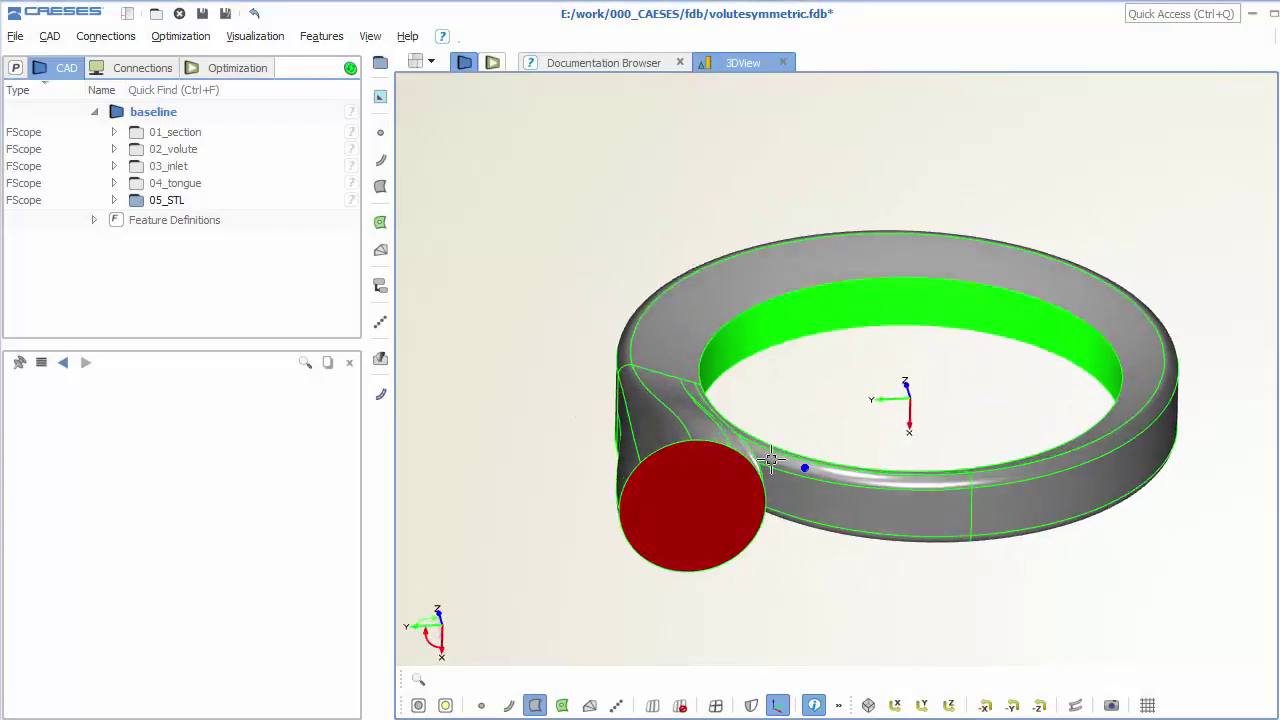
Step: Orbit and zoom around the example volute models to inspect the rings from several angles
{"action": "scroll", "coordinate": [744, 472], "scroll_direction": "up", "scroll_amount": 10}
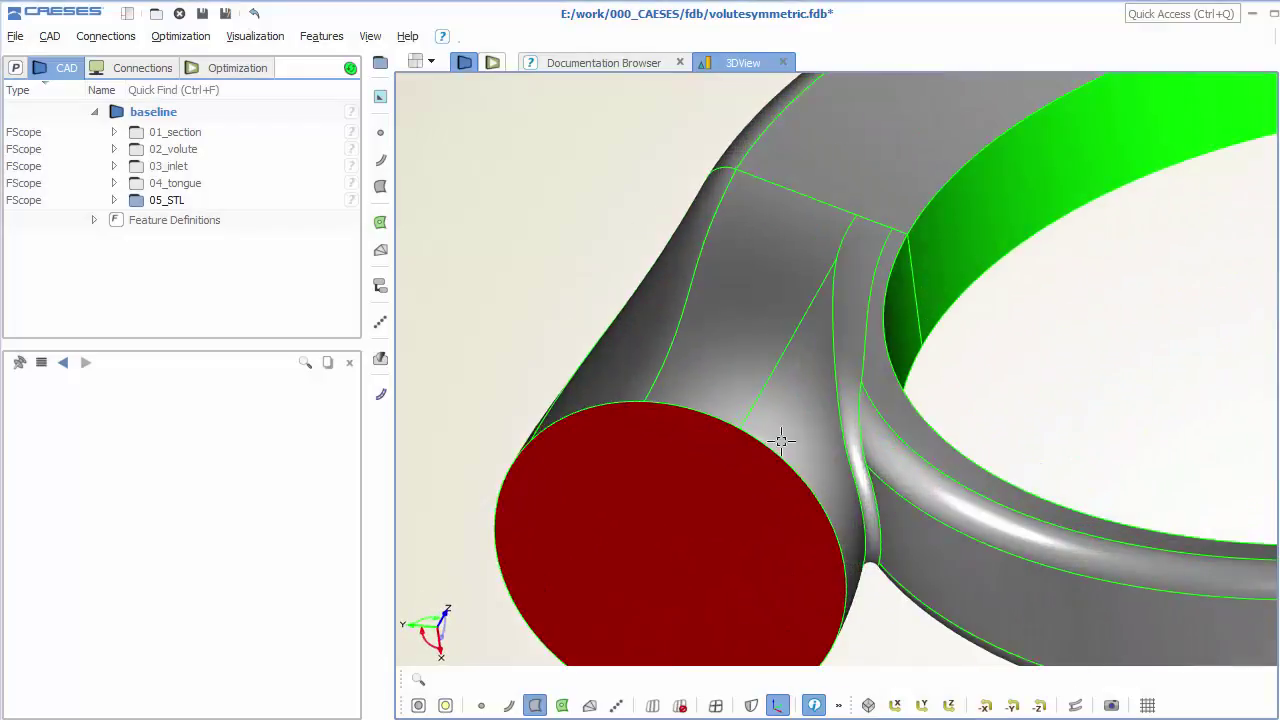
{"action": "left_click_drag", "start_coordinate": [701, 419], "coordinate": [738, 203]}
{"action": "scroll", "coordinate": [552, 263], "scroll_direction": "down", "scroll_amount": 5}
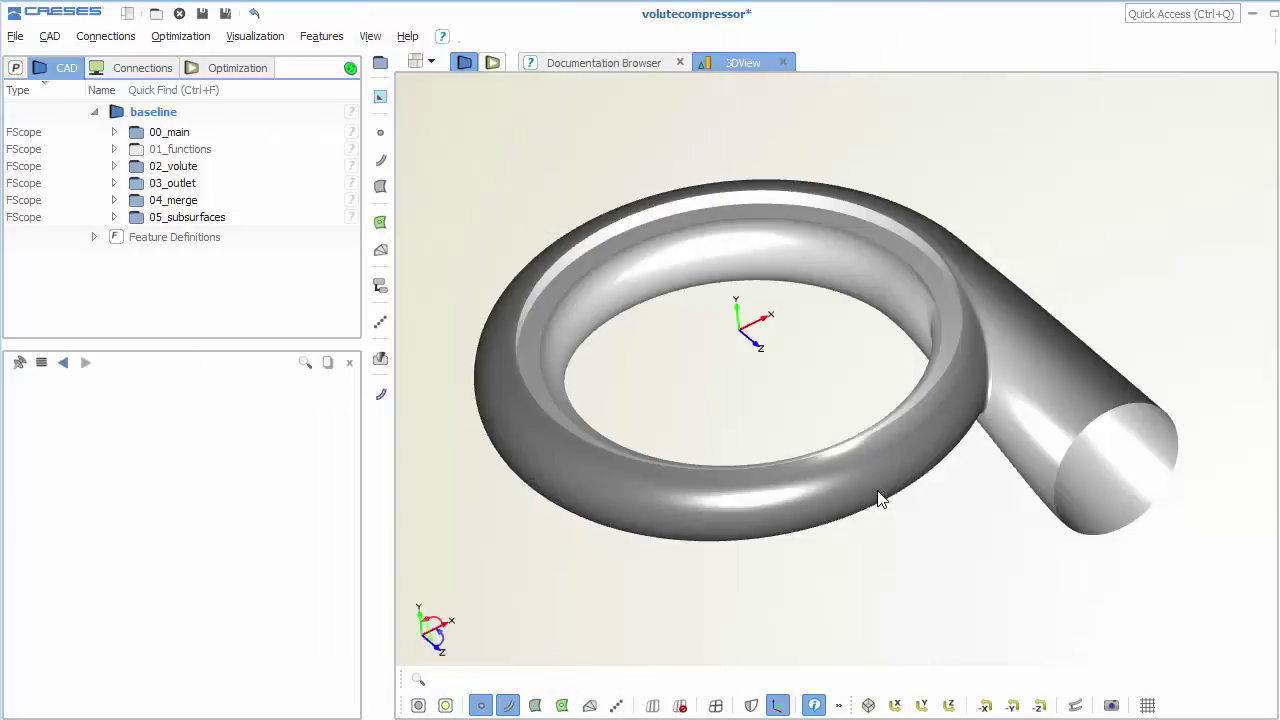
{"action": "left_click_drag", "start_coordinate": [877, 494], "coordinate": [886, 418]}
{"action": "left_click_drag", "start_coordinate": [817, 277], "coordinate": [860, 294]}
{"action": "scroll", "coordinate": [891, 337], "scroll_direction": "up", "scroll_amount": 5}
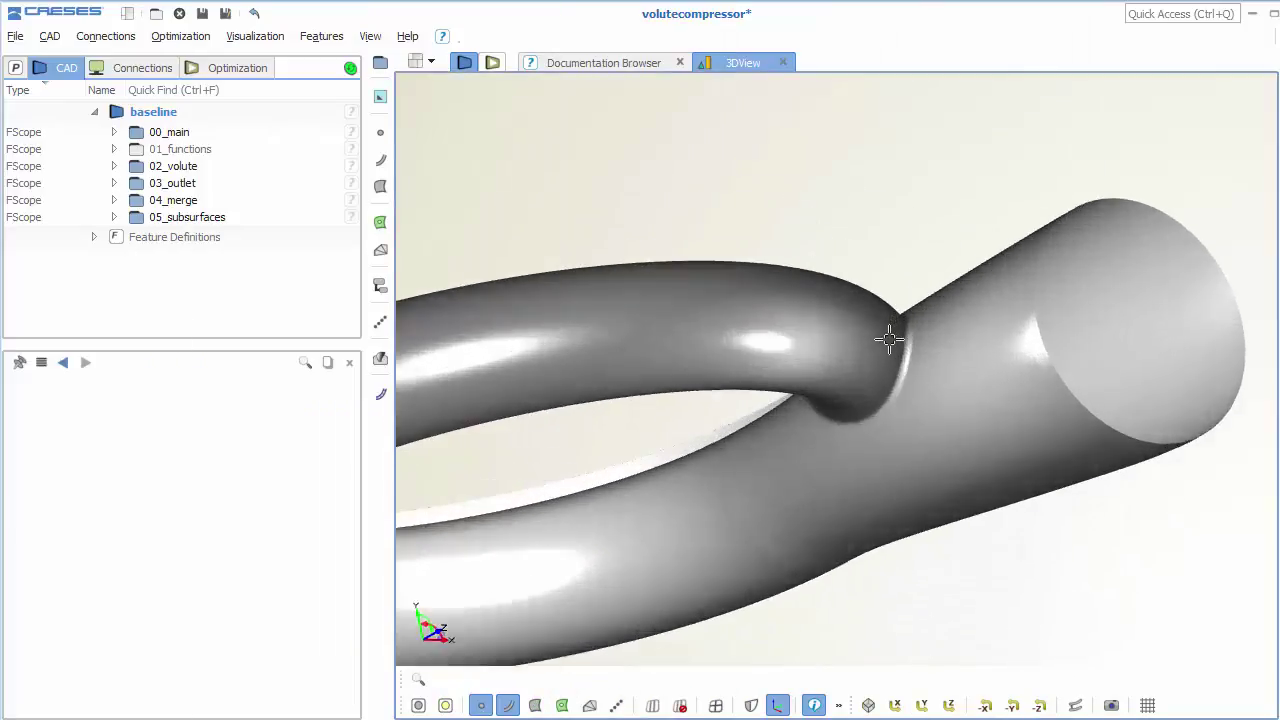
{"action": "scroll", "coordinate": [890, 362], "scroll_direction": "down", "scroll_amount": 5}
{"action": "left_click_drag", "start_coordinate": [894, 383], "coordinate": [1006, 411]}
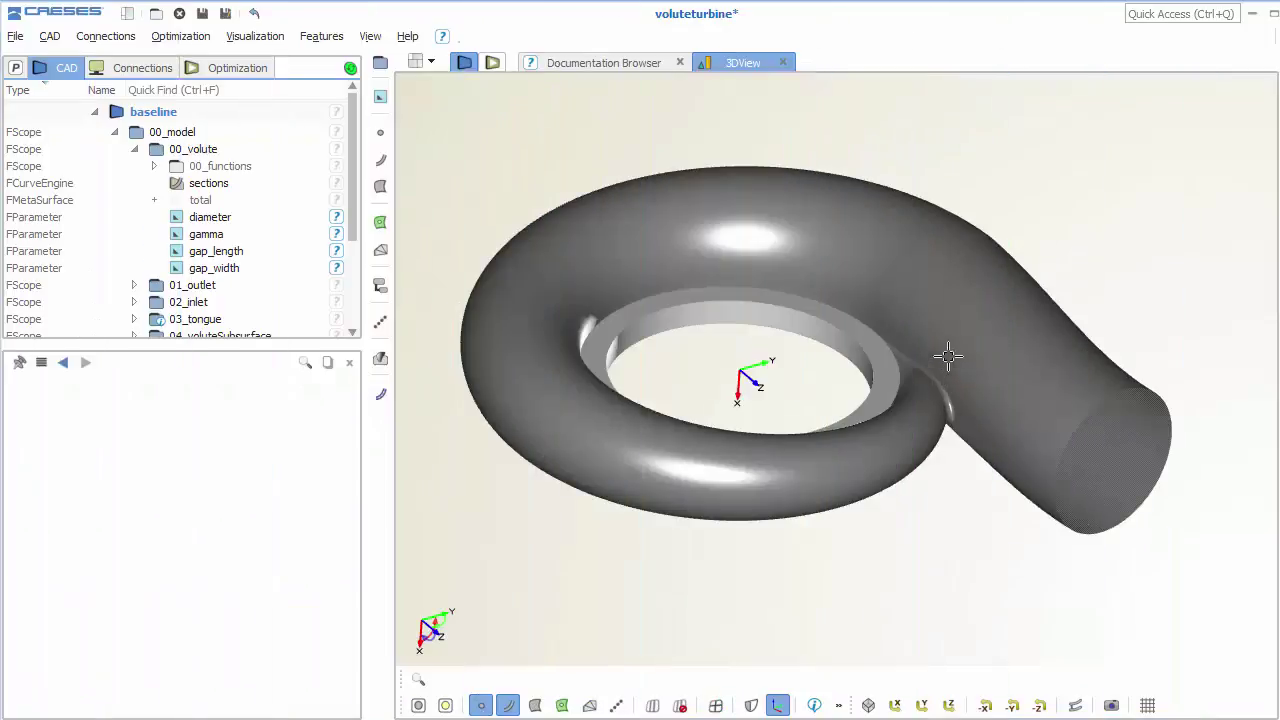
{"action": "mouse_move", "coordinate": [1029, 354]}
{"action": "left_mouse_down"}
{"action": "mouse_move", "coordinate": [940, 350]}
{"action": "mouse_move", "coordinate": [940, 363]}
{"action": "mouse_move", "coordinate": [931, 274]}
{"action": "mouse_move", "coordinate": [903, 234]}
{"action": "mouse_move", "coordinate": [878, 281]}
{"action": "mouse_move", "coordinate": [920, 330]}
{"action": "mouse_move", "coordinate": [658, 409]}
{"action": "mouse_move", "coordinate": [771, 471]}
{"action": "mouse_move", "coordinate": [1020, 374]}
{"action": "left_mouse_up"}
{"action": "scroll", "coordinate": [909, 394], "scroll_direction": "up", "scroll_amount": 5}
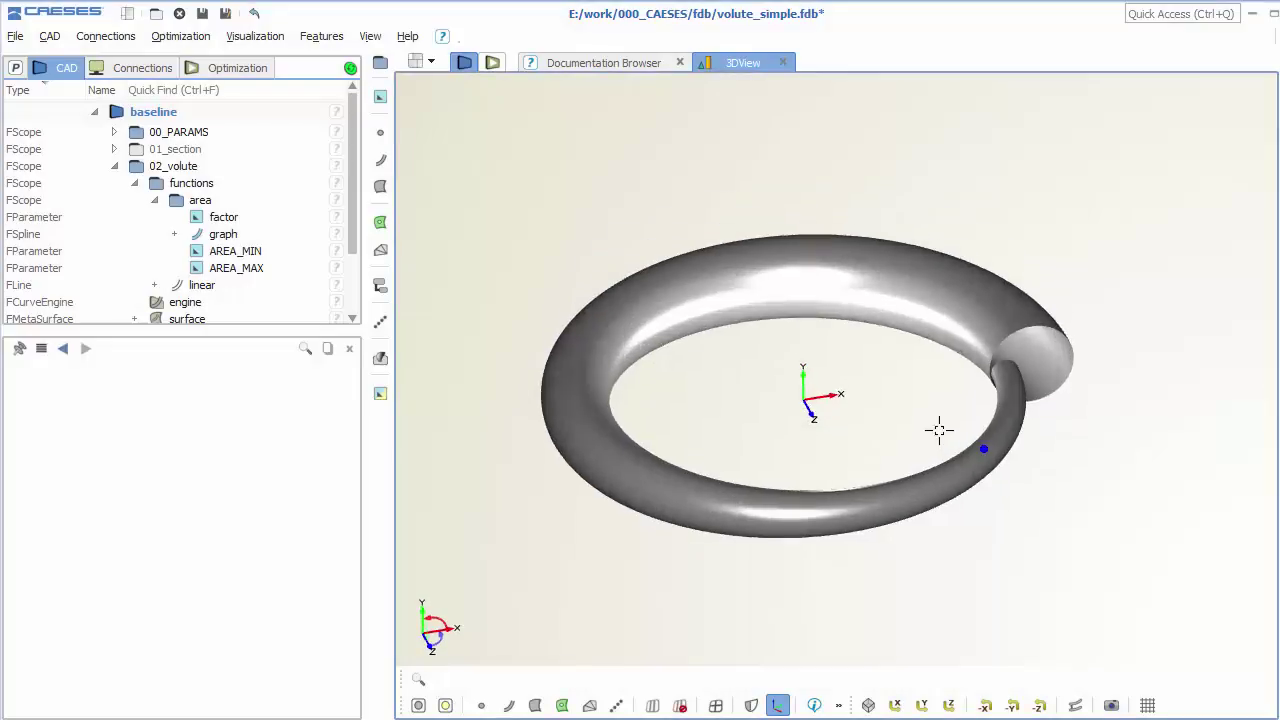
Step: Adjust the view of the volute ring and edit the AREA_MIN parameter's value
{"action": "mouse_move", "coordinate": [939, 430]}
{"action": "left_mouse_down"}
{"action": "mouse_move", "coordinate": [951, 443]}
{"action": "mouse_move", "coordinate": [937, 449]}
{"action": "left_mouse_up"}
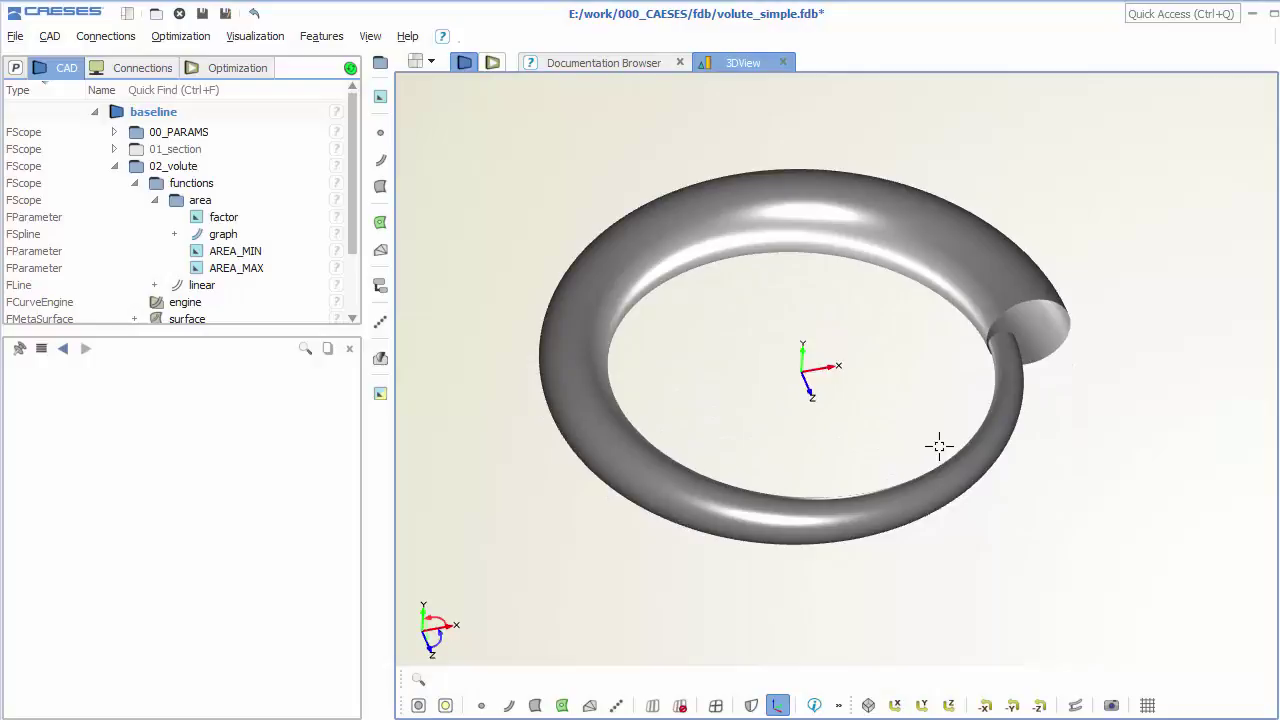
{"action": "scroll", "coordinate": [934, 443], "scroll_direction": "up", "scroll_amount": 2}
{"action": "middle_click_drag", "start_coordinate": [932, 446], "coordinate": [983, 486]}
{"action": "left_click", "coordinate": [235, 251]}
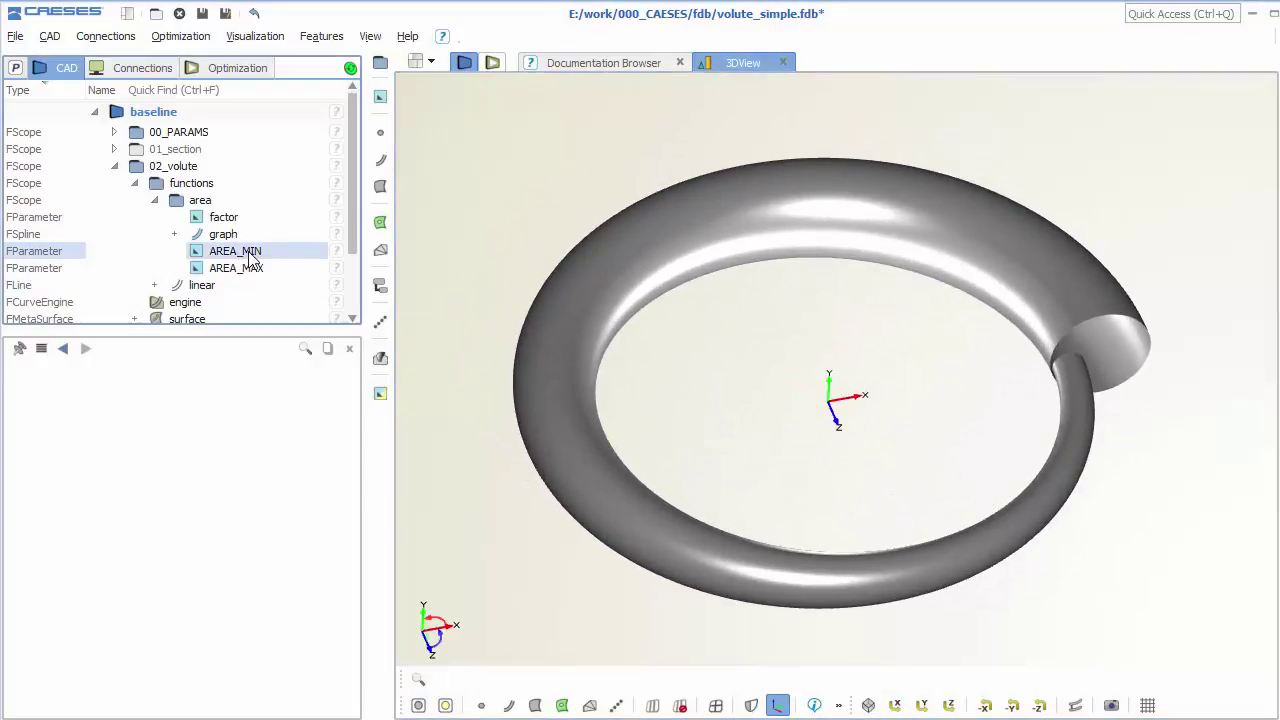
{"action": "left_click", "coordinate": [184, 460]}
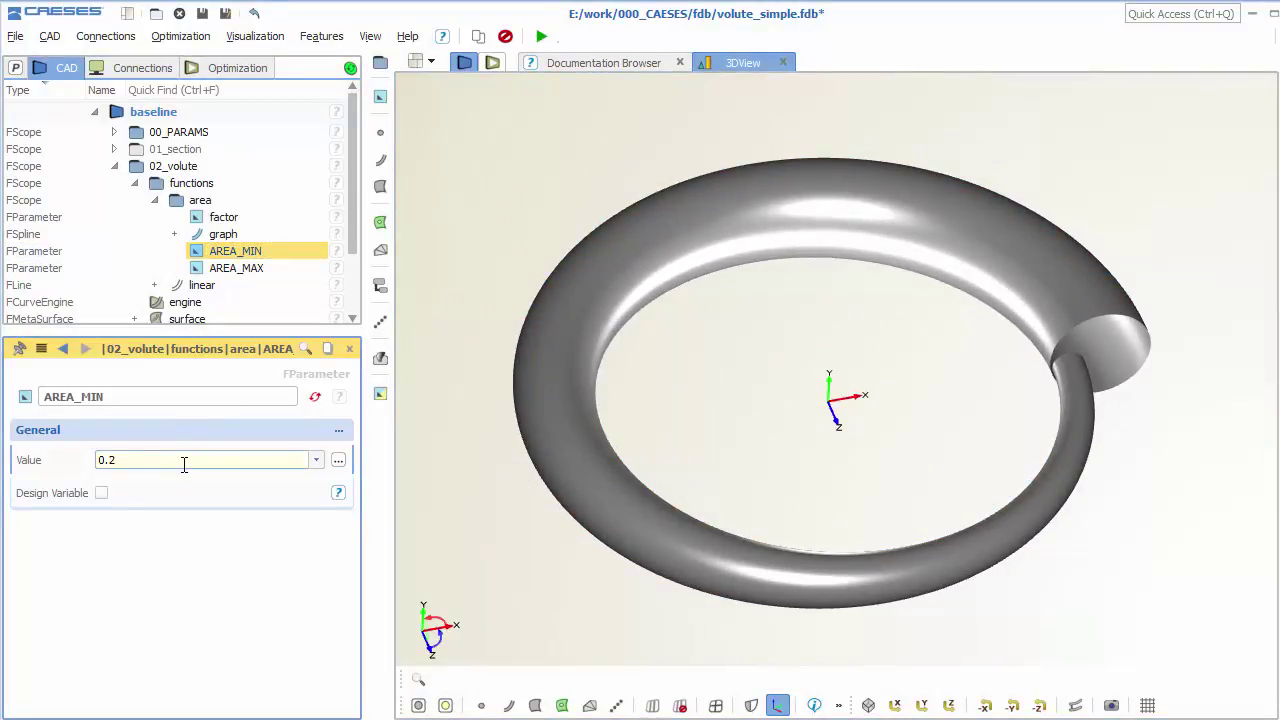
{"action": "type", "text": "4"}
Step: Set AREA_MAX to 1.2, then raise it to 1.6
{"action": "left_click", "coordinate": [236, 268]}
{"action": "left_click", "coordinate": [177, 459]}
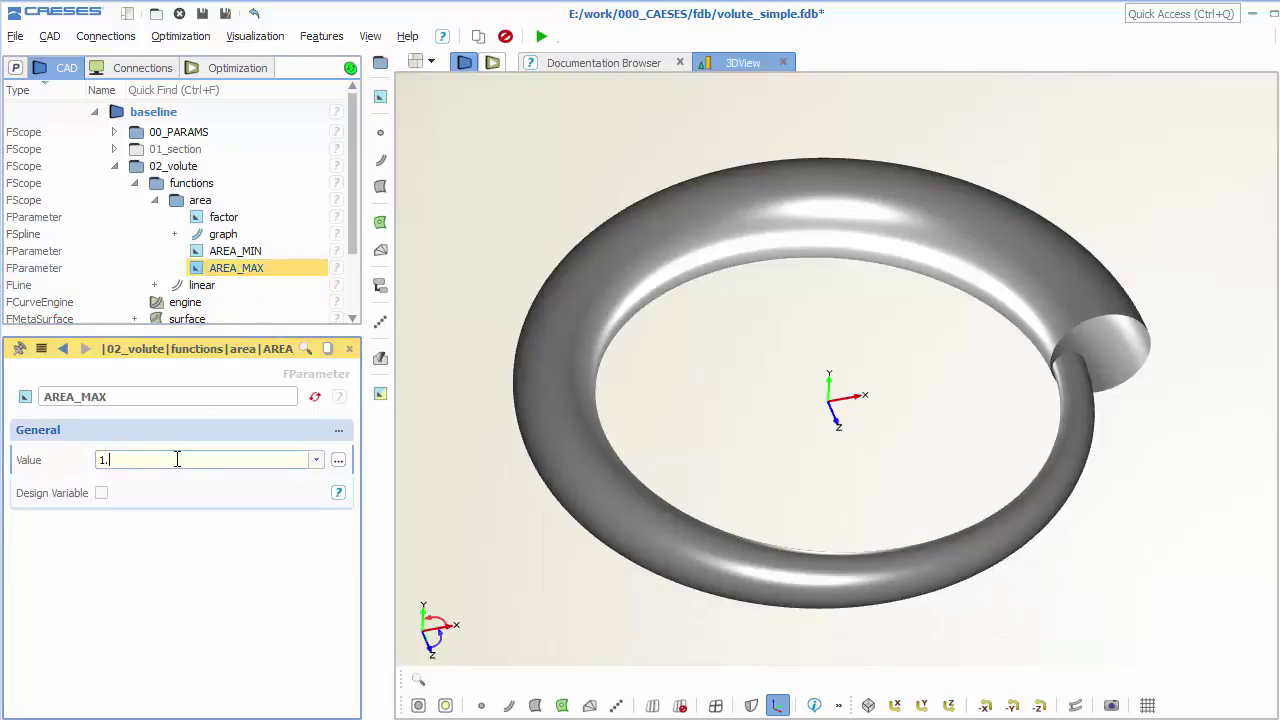
{"action": "type", "text": ".2"}
{"action": "key", "text": "Return"}
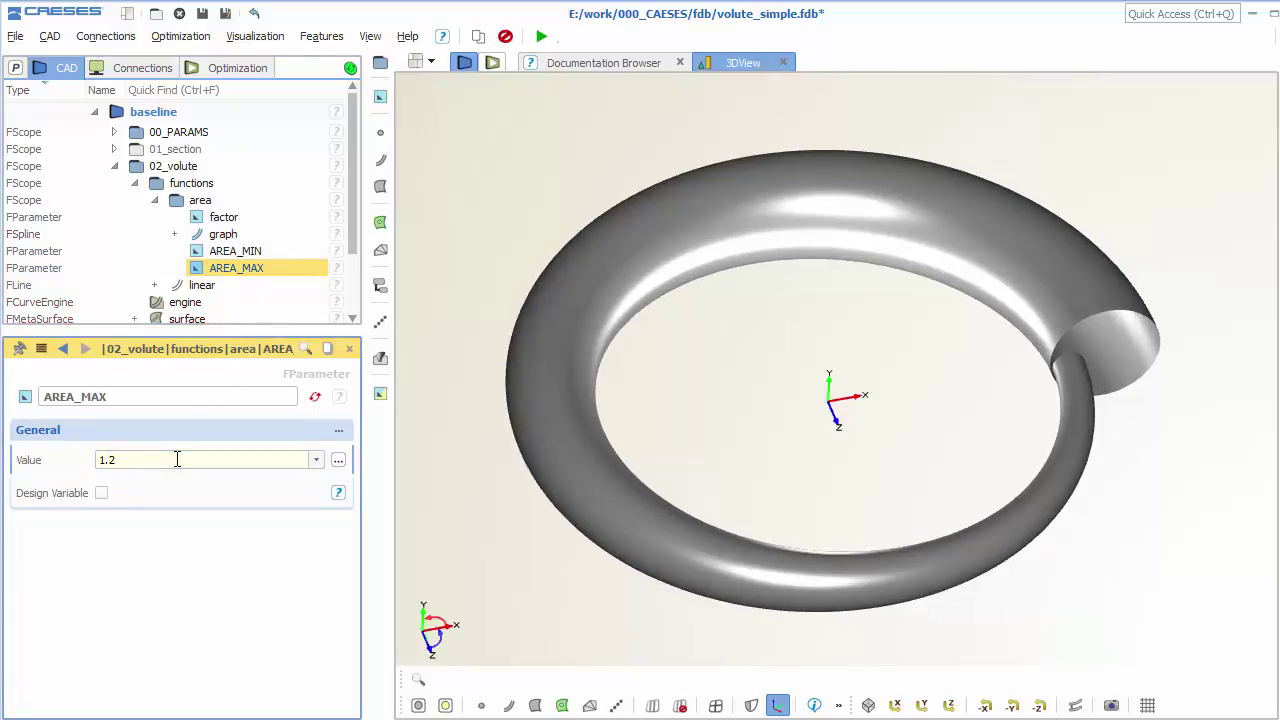
{"action": "key", "text": "Return"}
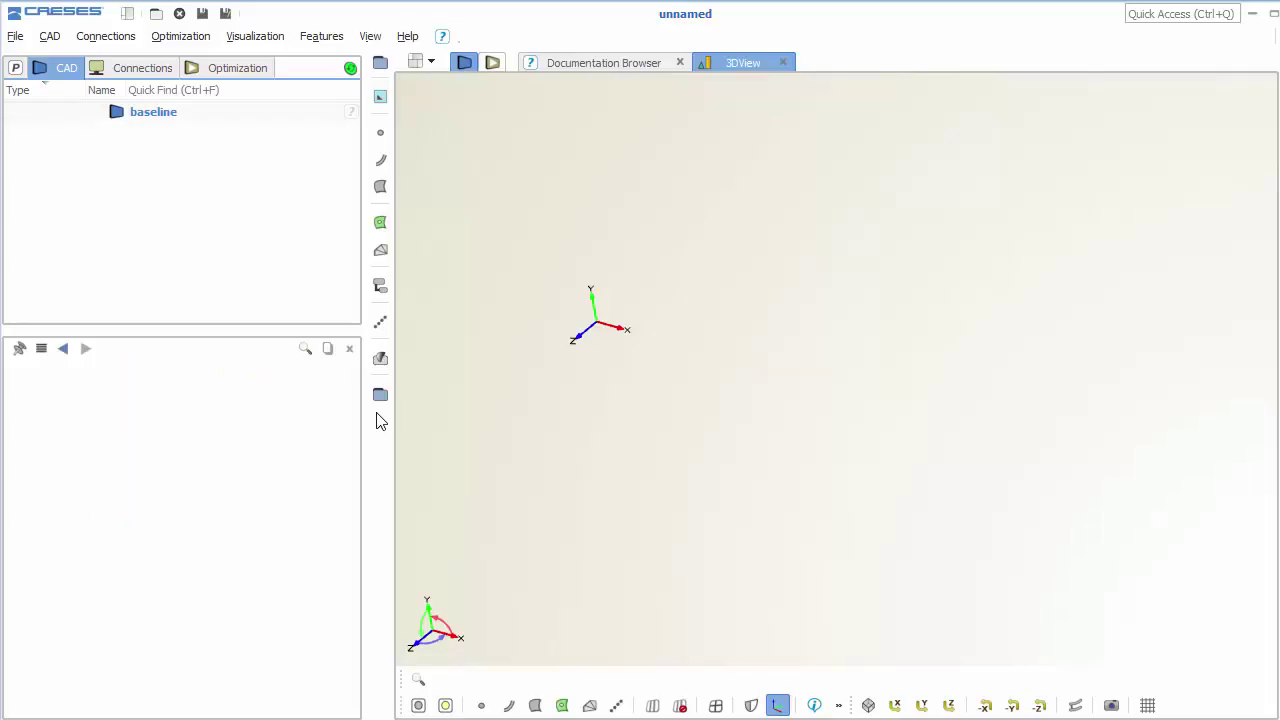
Step: Create a parameter AREA with value 100*100
{"action": "left_click", "coordinate": [381, 97]}
{"action": "left_click", "coordinate": [440, 106]}
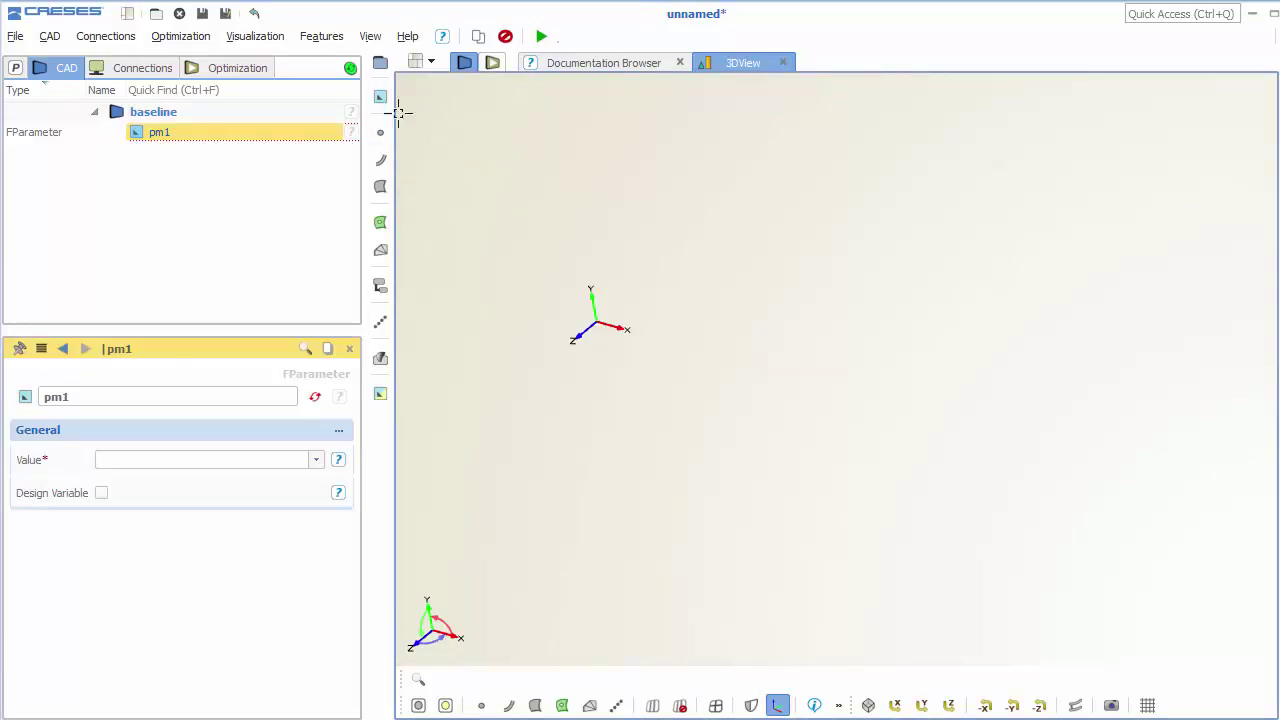
{"action": "double_click", "coordinate": [142, 396]}
{"action": "type", "text": "AREA"}
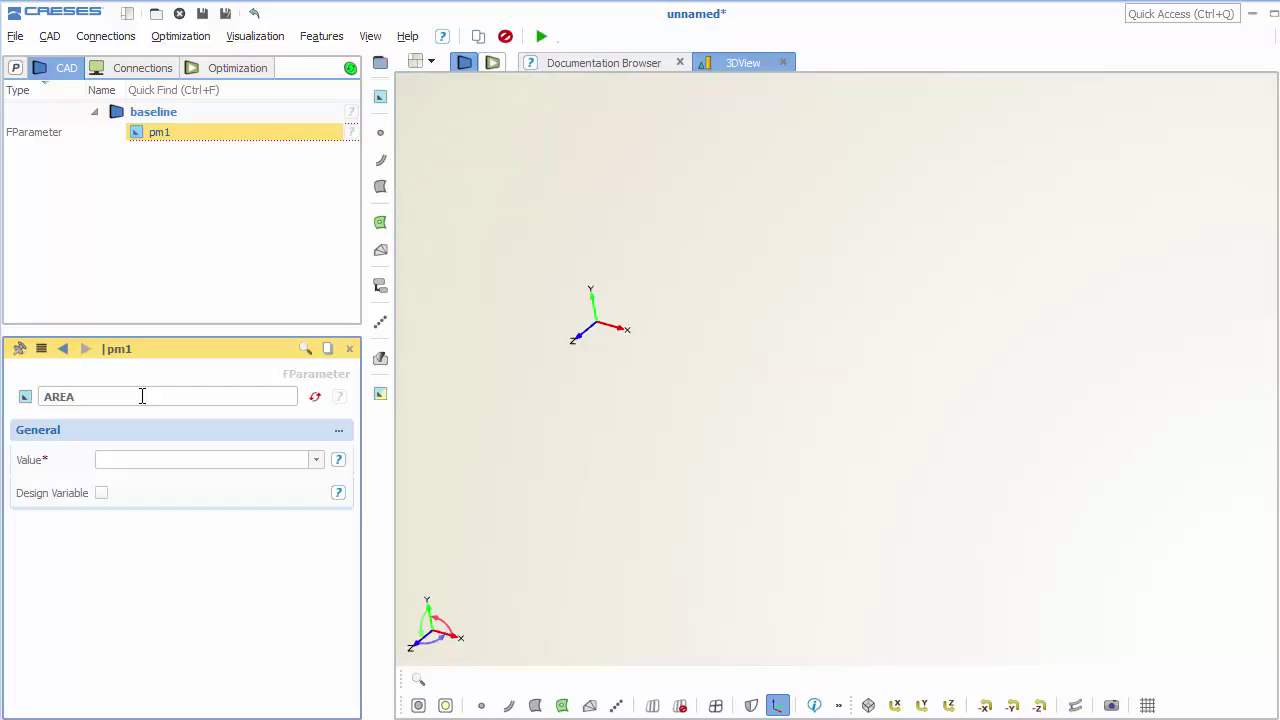
{"action": "left_click", "coordinate": [178, 459]}
{"action": "type", "text": "100*100"}
{"action": "key", "text": "Return"}
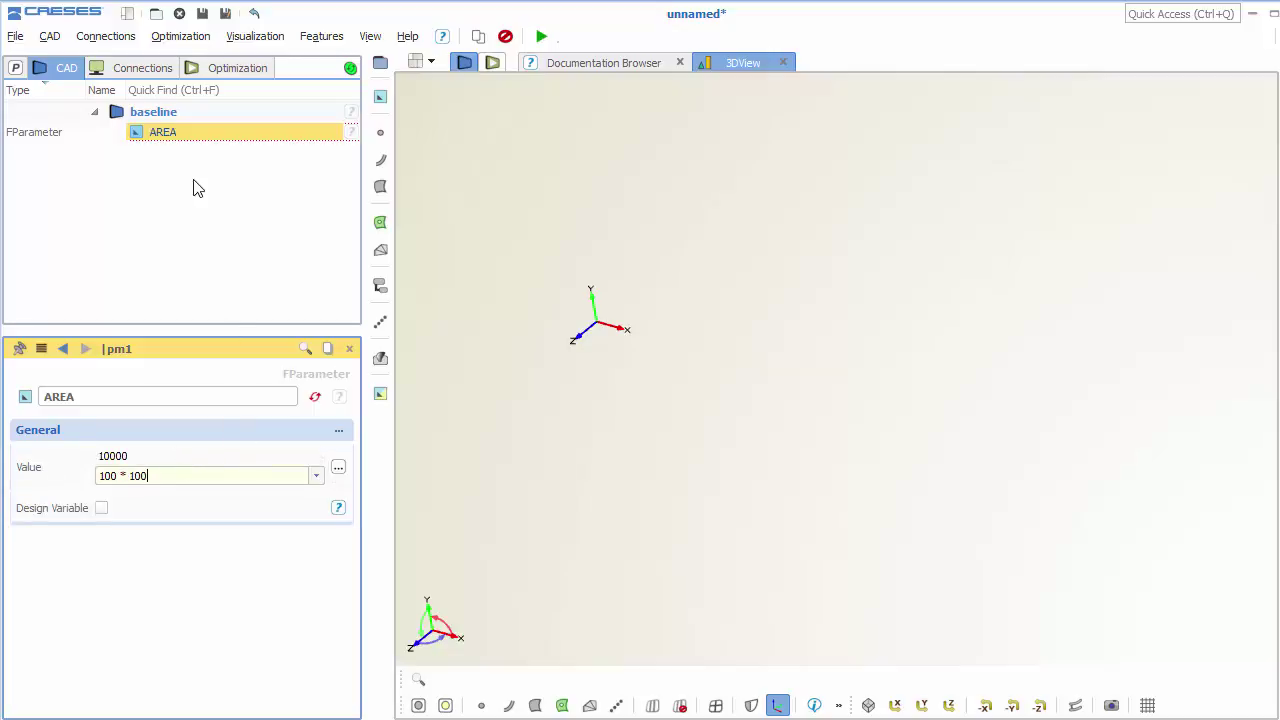
{"action": "left_click", "coordinate": [191, 189]}
Step: Create a parameter radius_circle defined as sqrt(AREA / pi())
{"action": "left_click", "coordinate": [381, 96]}
{"action": "left_click", "coordinate": [440, 106]}
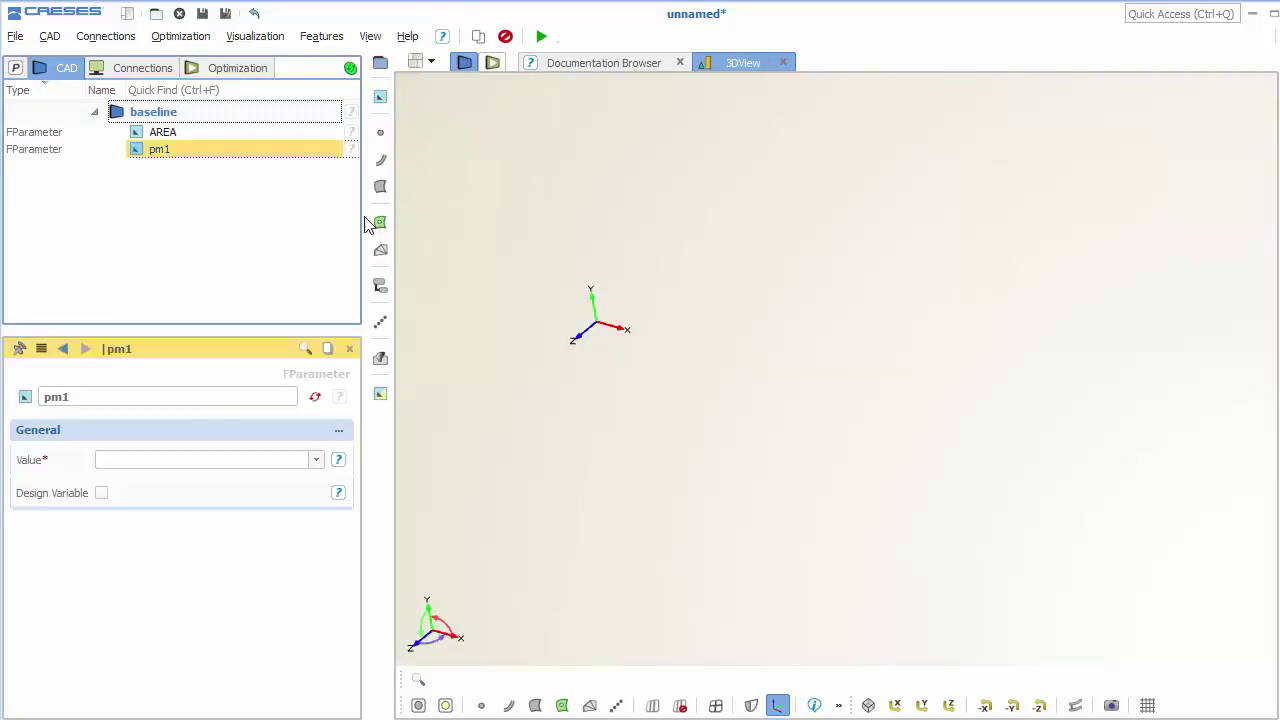
{"action": "double_click", "coordinate": [137, 396]}
{"action": "type", "text": "R"}
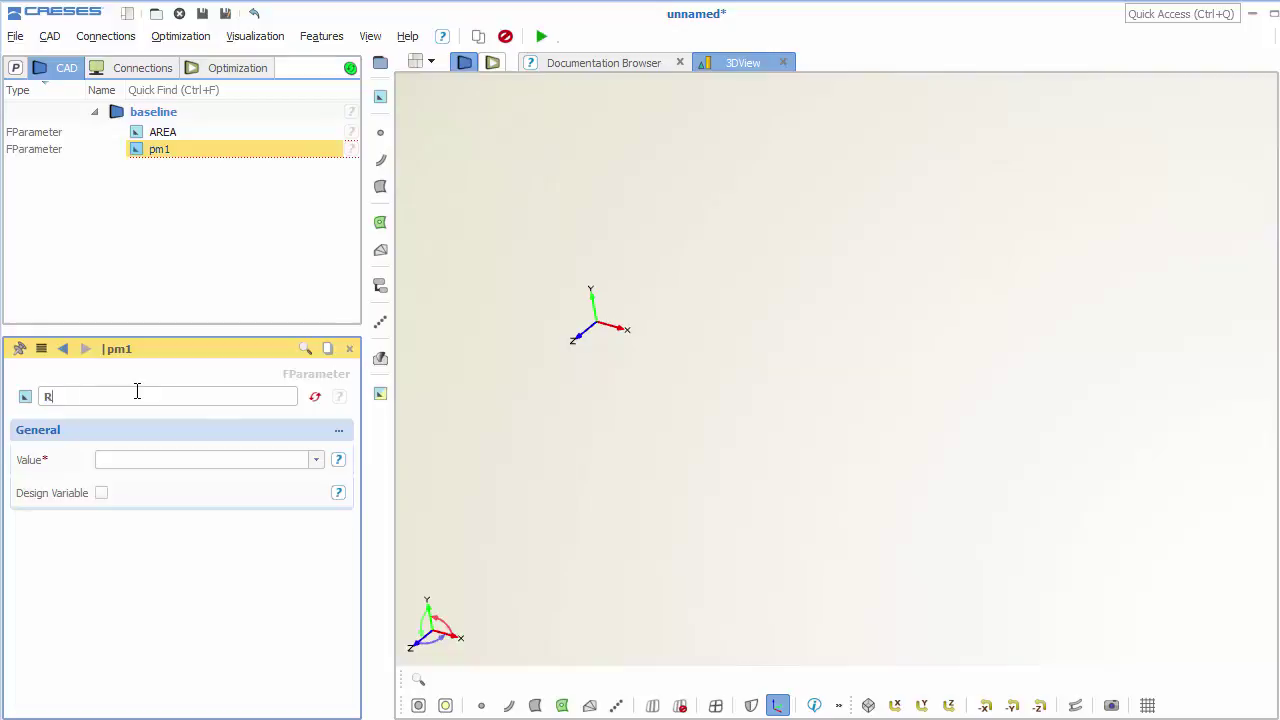
{"action": "type", "text": "adius_circle"}
{"action": "left_click", "coordinate": [169, 460]}
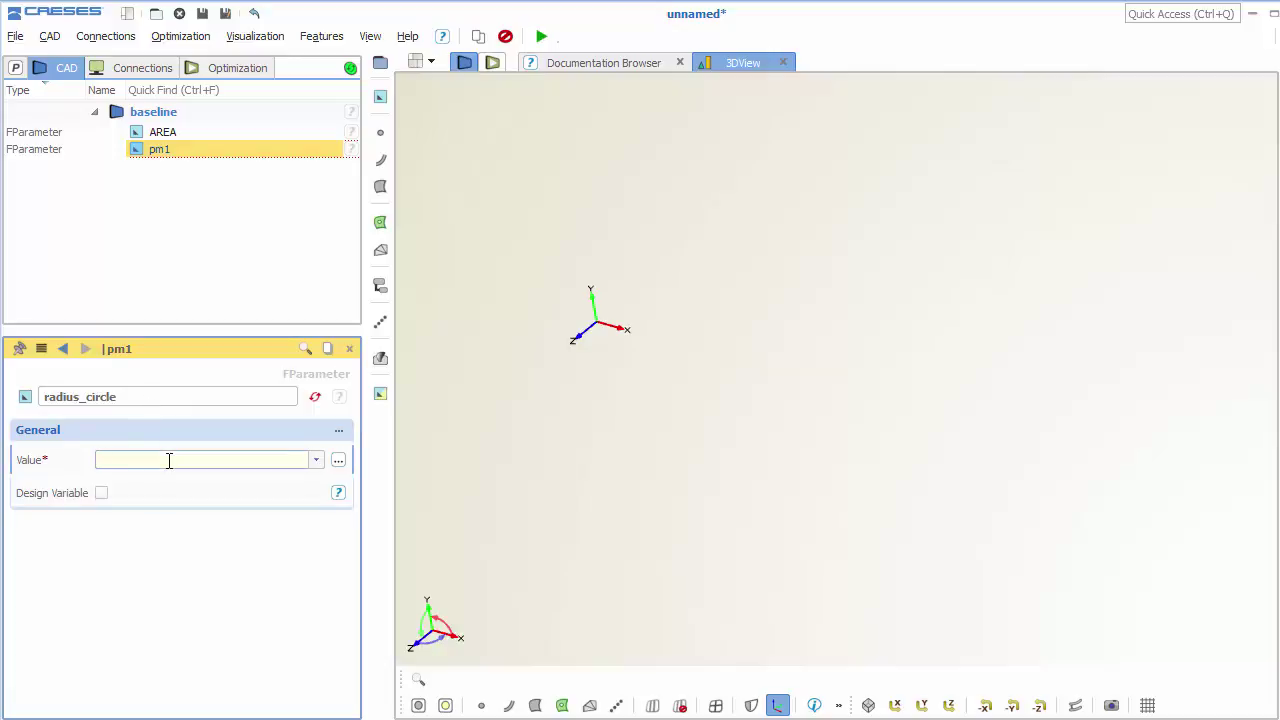
{"action": "left_click_drag", "start_coordinate": [163, 133], "coordinate": [178, 460]}
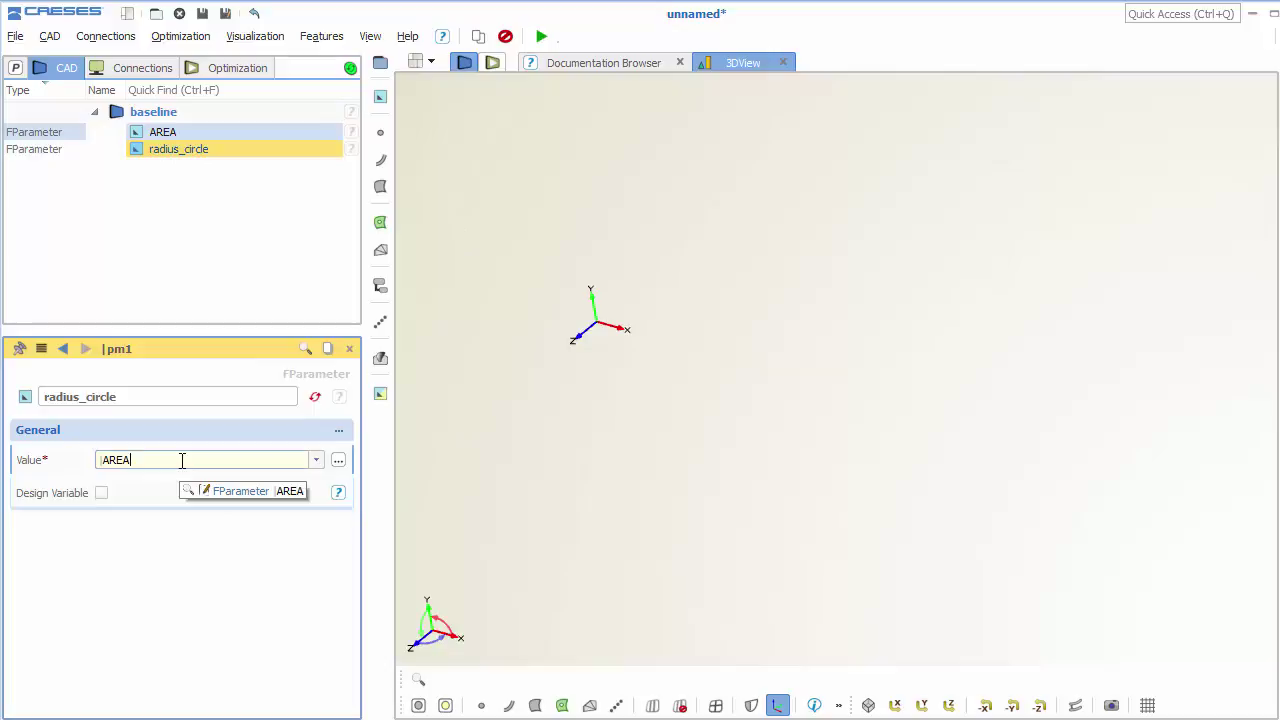
{"action": "key", "text": "Home"}
{"action": "type", "text": "sqrt()"}
{"action": "key", "text": "BackSpace"}
{"action": "type", "text": "/pi())"}
{"action": "key", "text": "Return"}
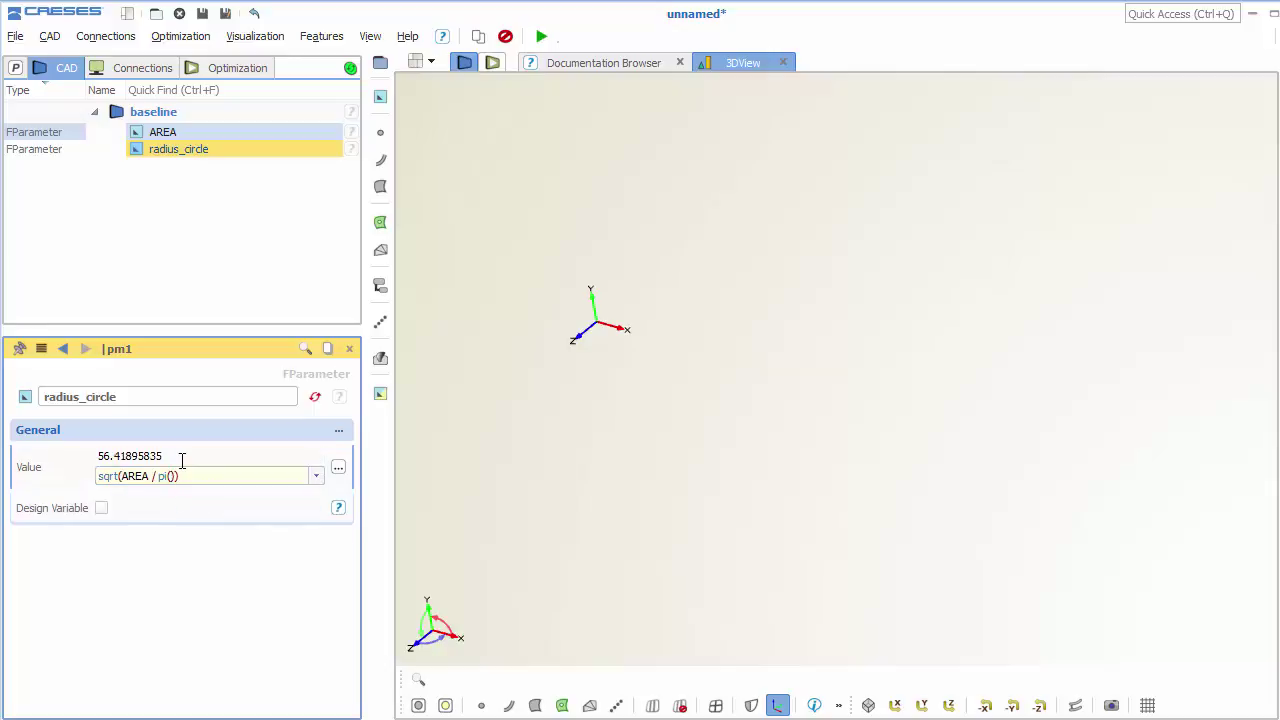
{"action": "left_click", "coordinate": [170, 205]}
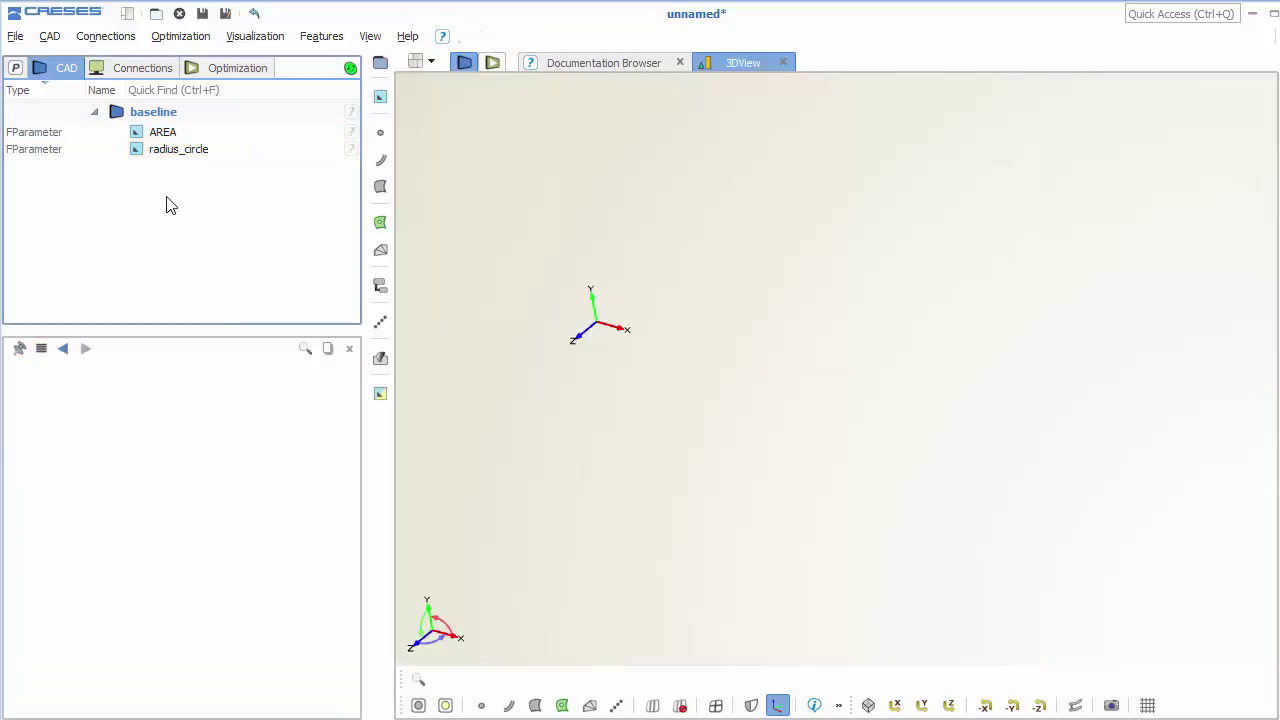
Step: Add circle c1 with its radius linked to radius_circle
{"action": "left_click", "coordinate": [381, 160]}
{"action": "left_click", "coordinate": [440, 189]}
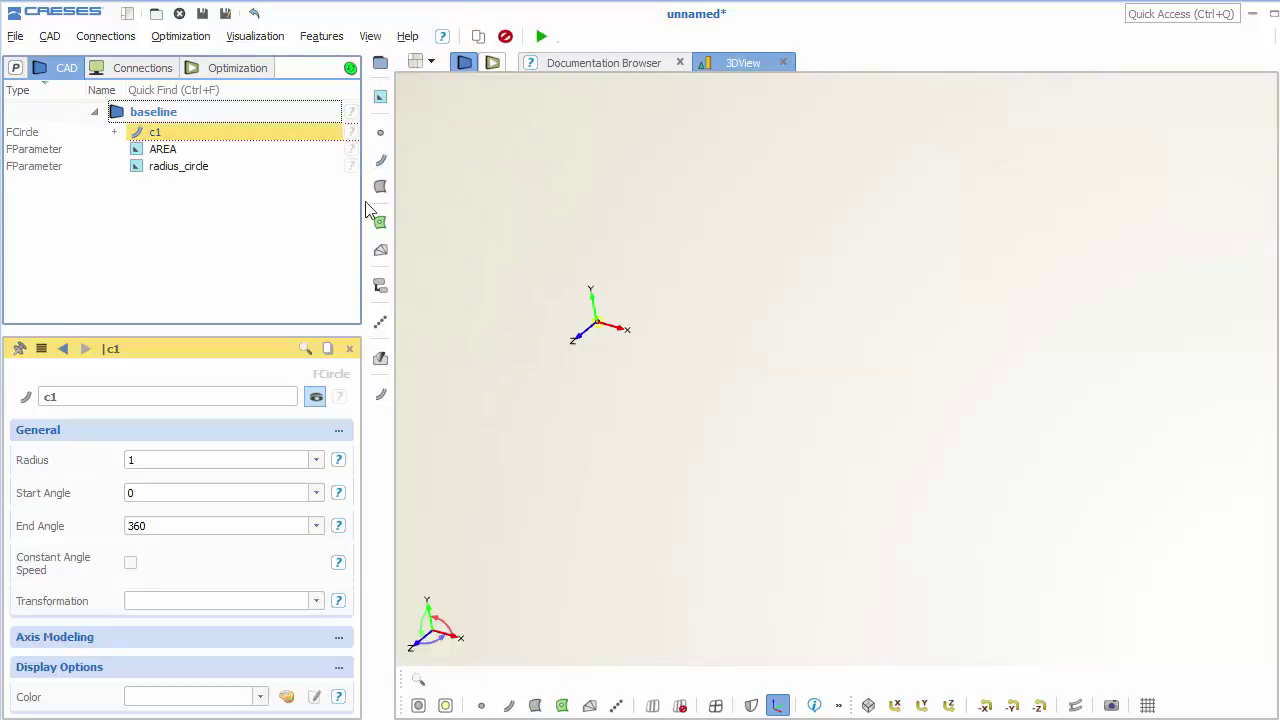
{"action": "mouse_move", "coordinate": [181, 167]}
{"action": "left_mouse_down"}
{"action": "mouse_move", "coordinate": [177, 450]}
{"action": "mouse_move", "coordinate": [162, 458]}
{"action": "left_mouse_up"}
{"action": "left_click", "coordinate": [207, 486]}
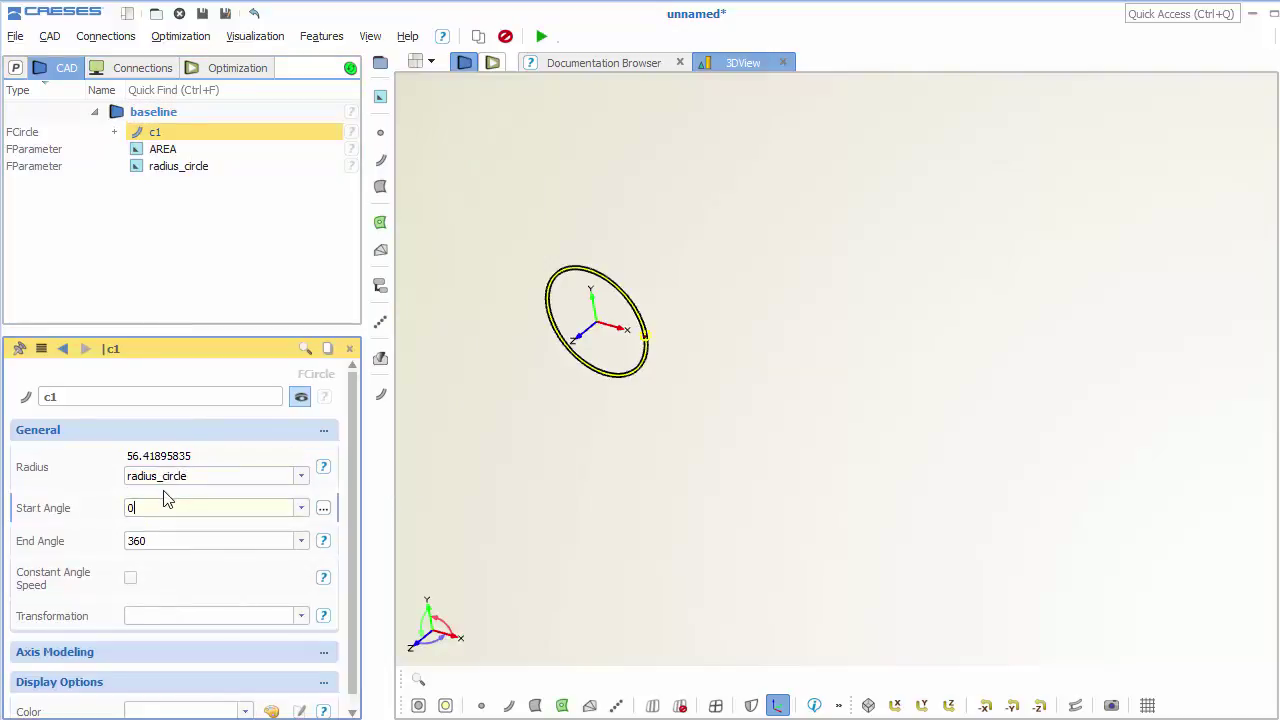
{"action": "left_click_drag", "start_coordinate": [600, 370], "coordinate": [662, 345]}
{"action": "scroll", "coordinate": [662, 345], "scroll_direction": "up", "scroll_amount": 2}
{"action": "middle_click_drag", "start_coordinate": [686, 346], "coordinate": [710, 347]}
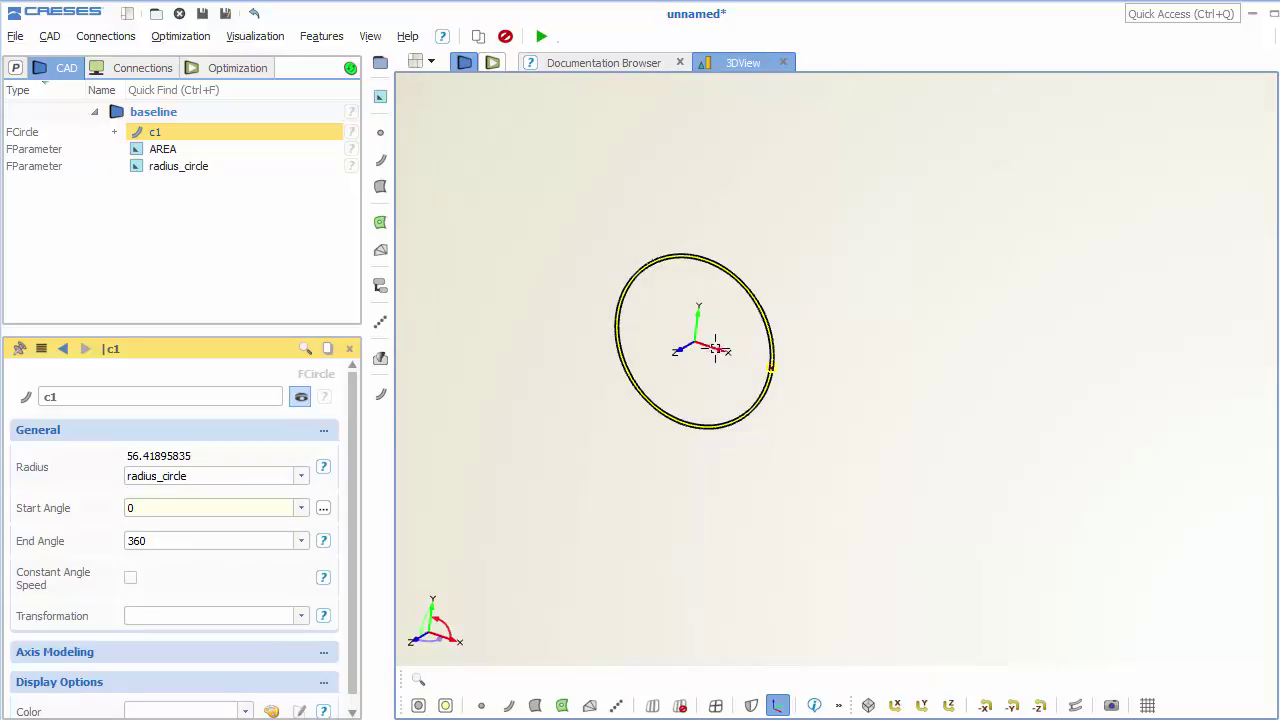
Step: Create an image curve of circle c1 named section
{"action": "left_click", "coordinate": [230, 237]}
{"action": "left_click", "coordinate": [257, 134]}
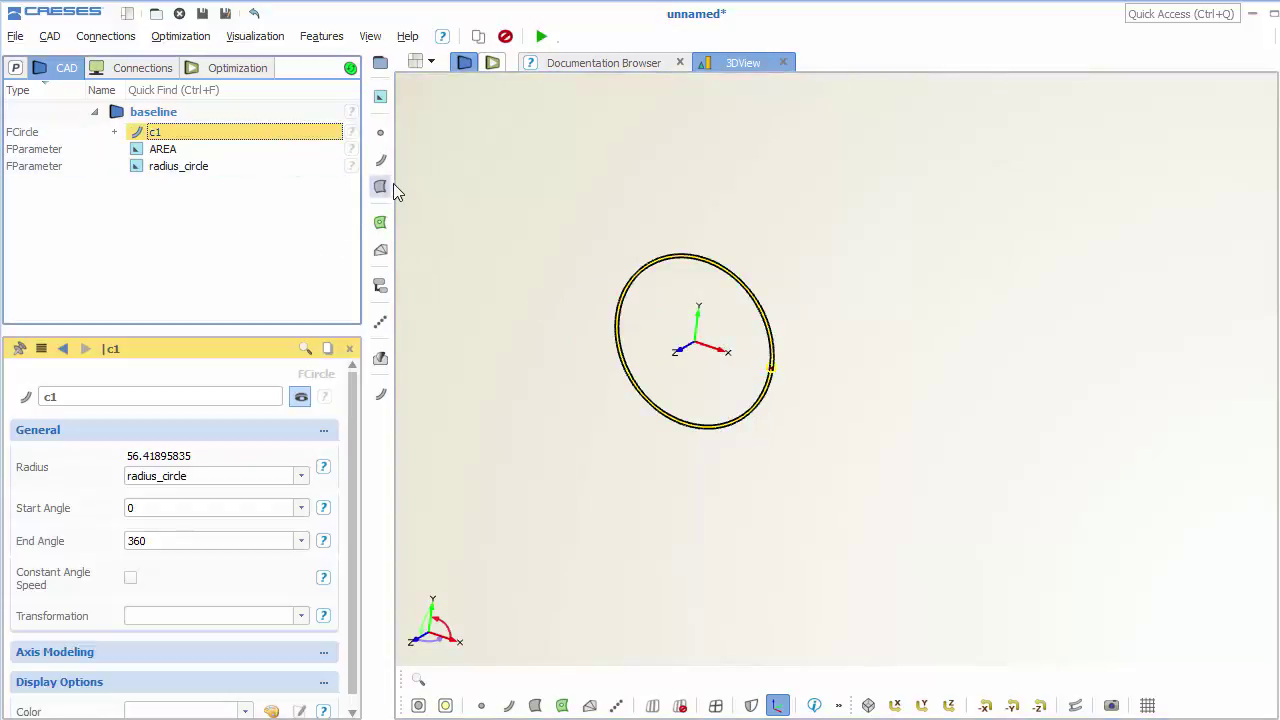
{"action": "left_click", "coordinate": [380, 162]}
{"action": "left_click", "coordinate": [470, 425]}
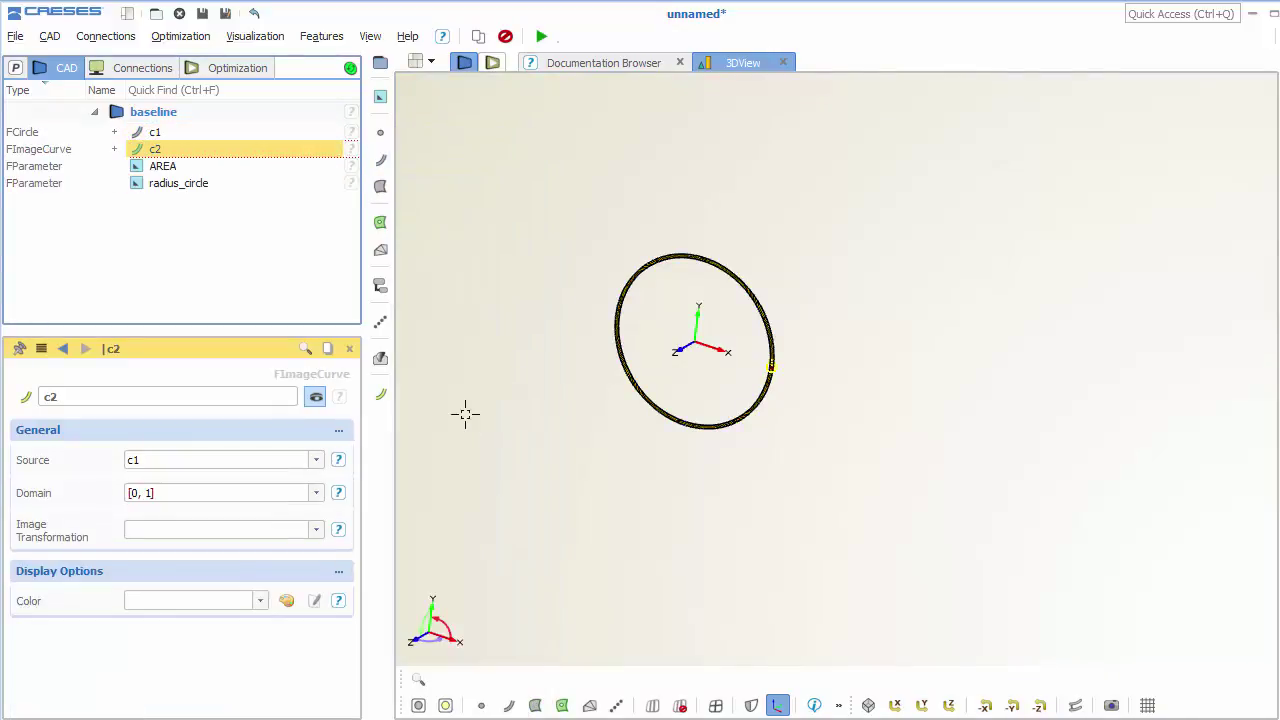
{"action": "double_click", "coordinate": [225, 397]}
{"action": "type", "text": "sect"}
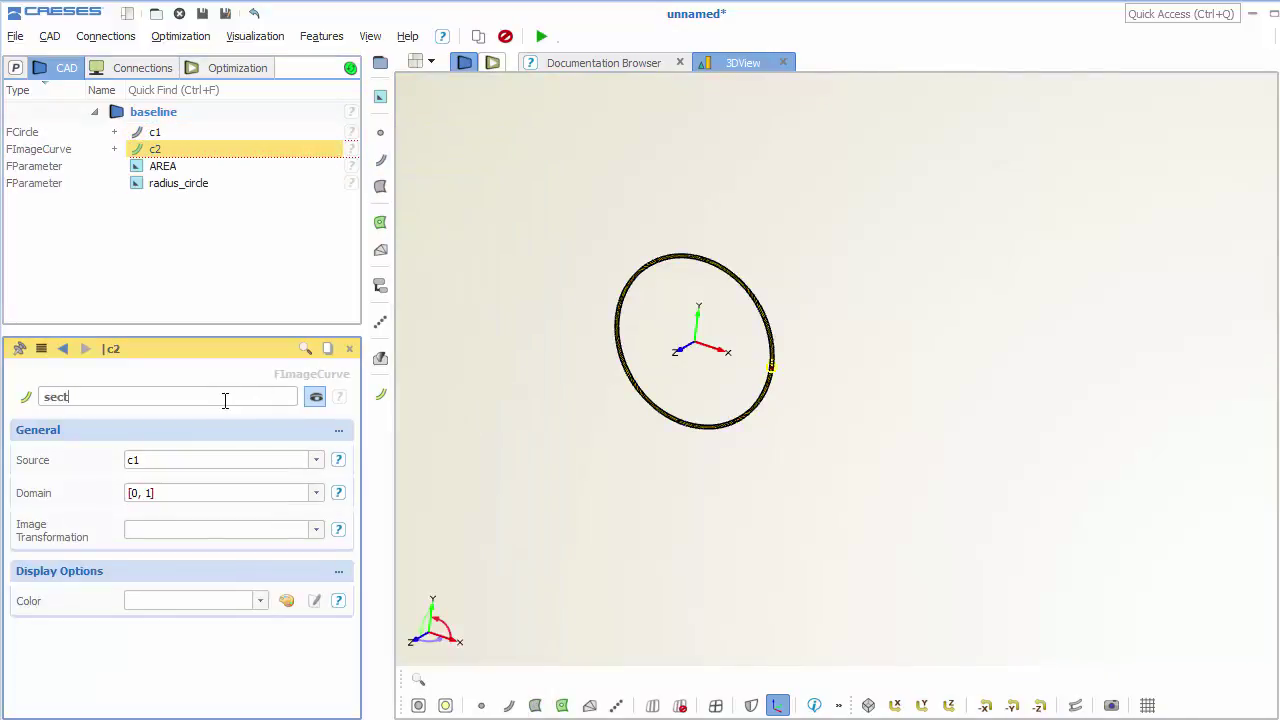
{"action": "type", "text": "ion"}
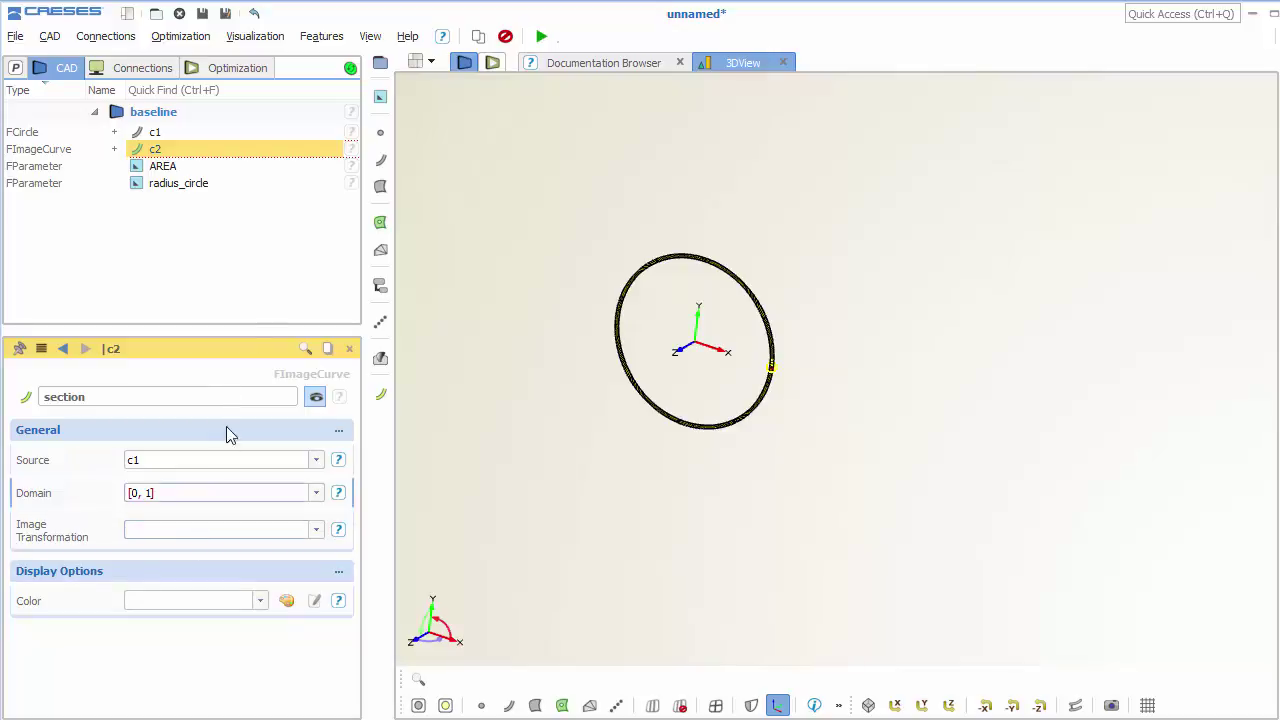
Step: Finish naming section and create a translation dx with a DX offset of 350
{"action": "key", "text": "Return"}
{"action": "left_click", "coordinate": [270, 271]}
{"action": "left_click", "coordinate": [380, 286]}
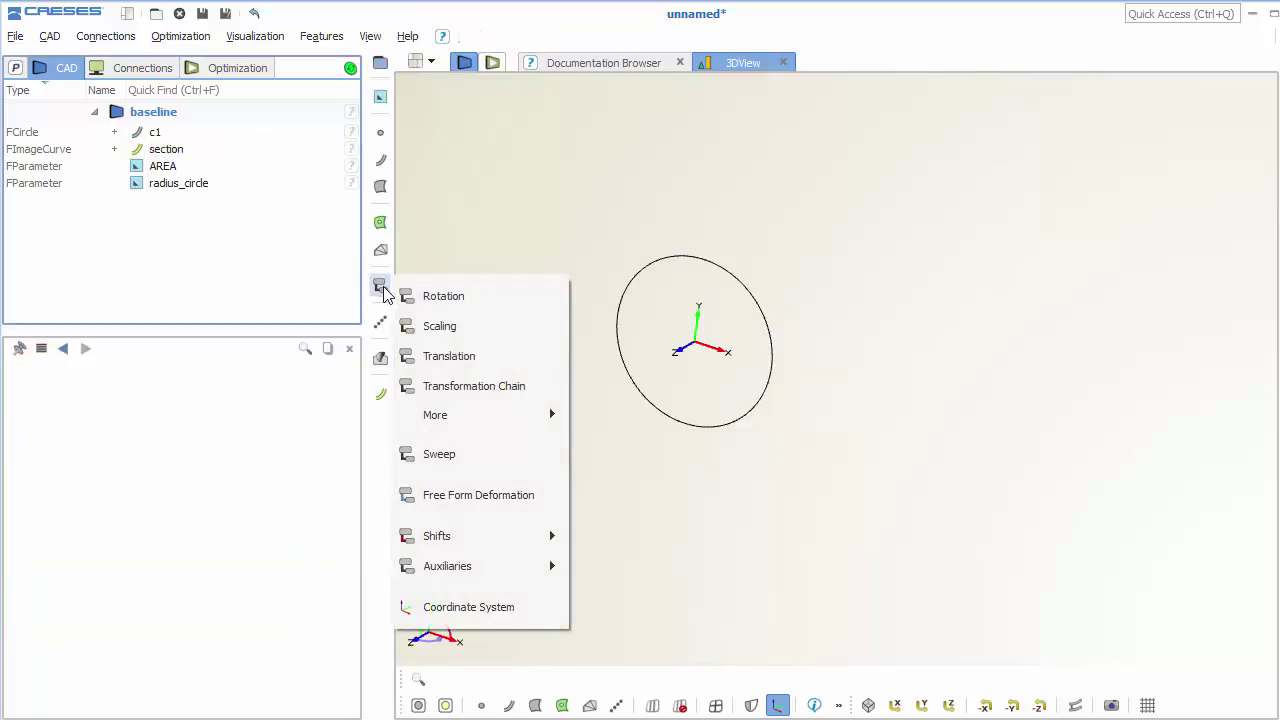
{"action": "left_click", "coordinate": [466, 355]}
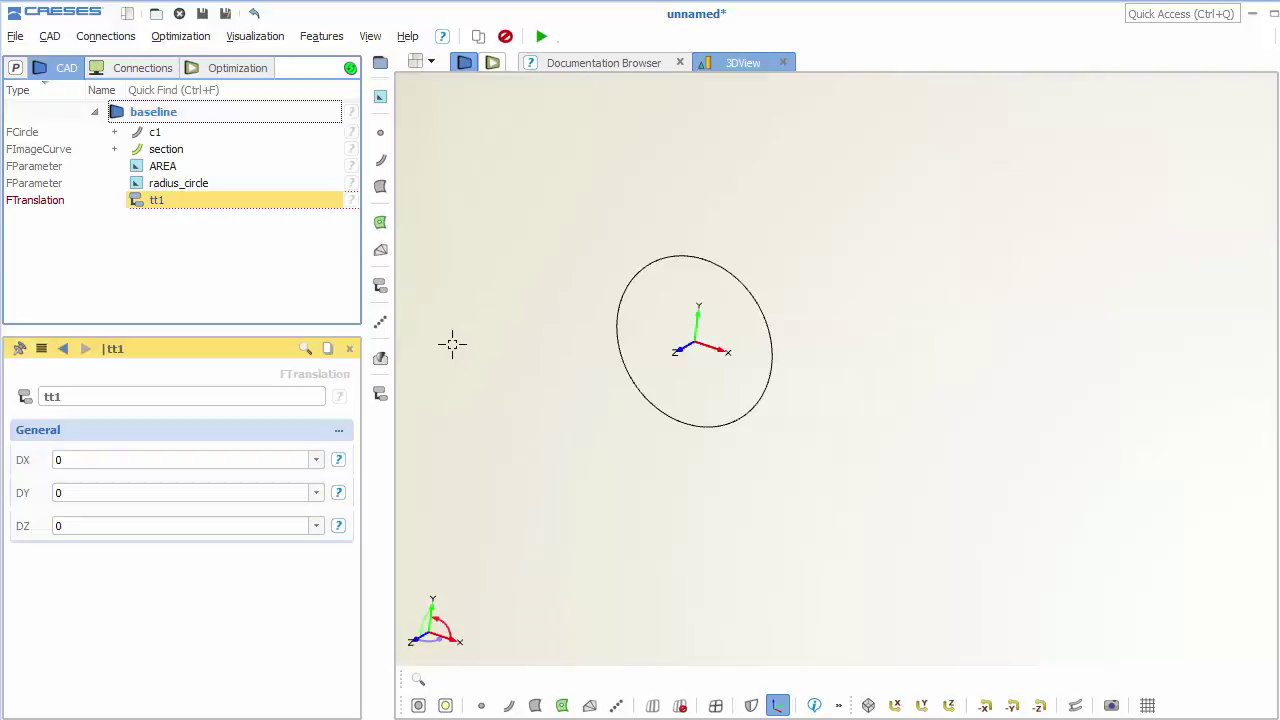
{"action": "double_click", "coordinate": [229, 402]}
{"action": "type", "text": "dx"}
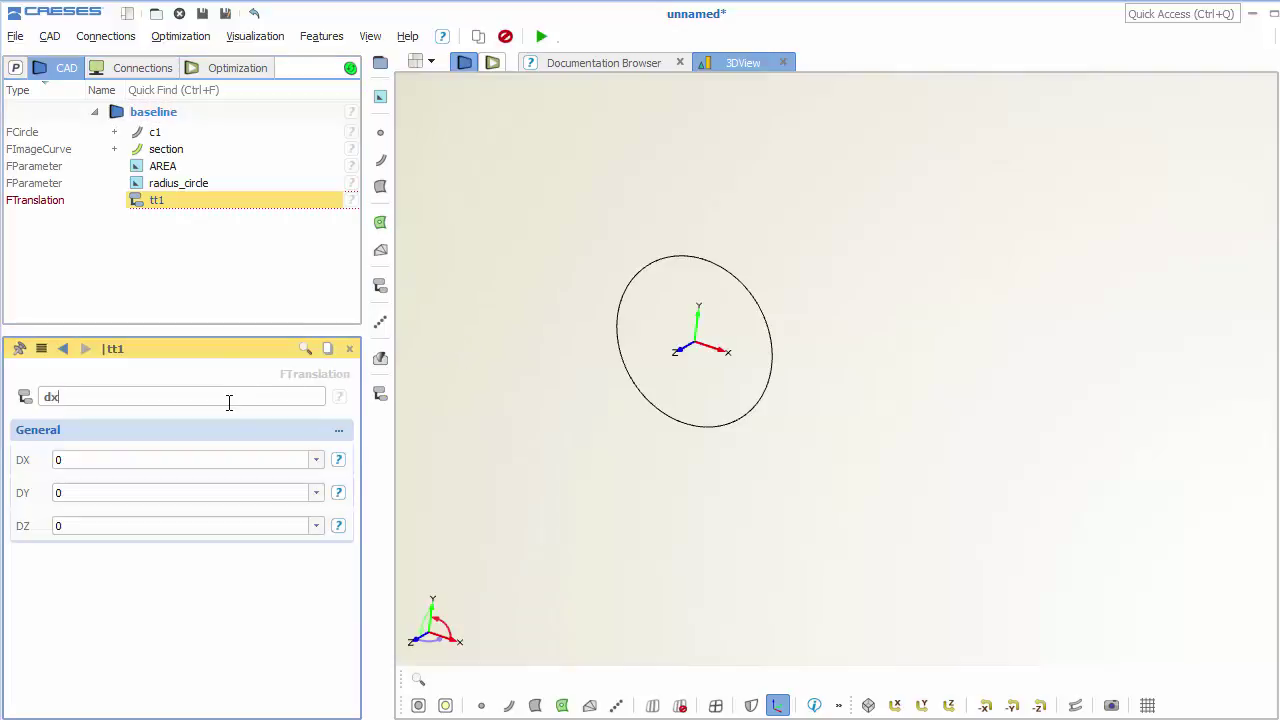
{"action": "left_click", "coordinate": [220, 459]}
{"action": "key", "text": "Return"}
Step: Apply the dx translation to the section curve
{"action": "left_click", "coordinate": [168, 150]}
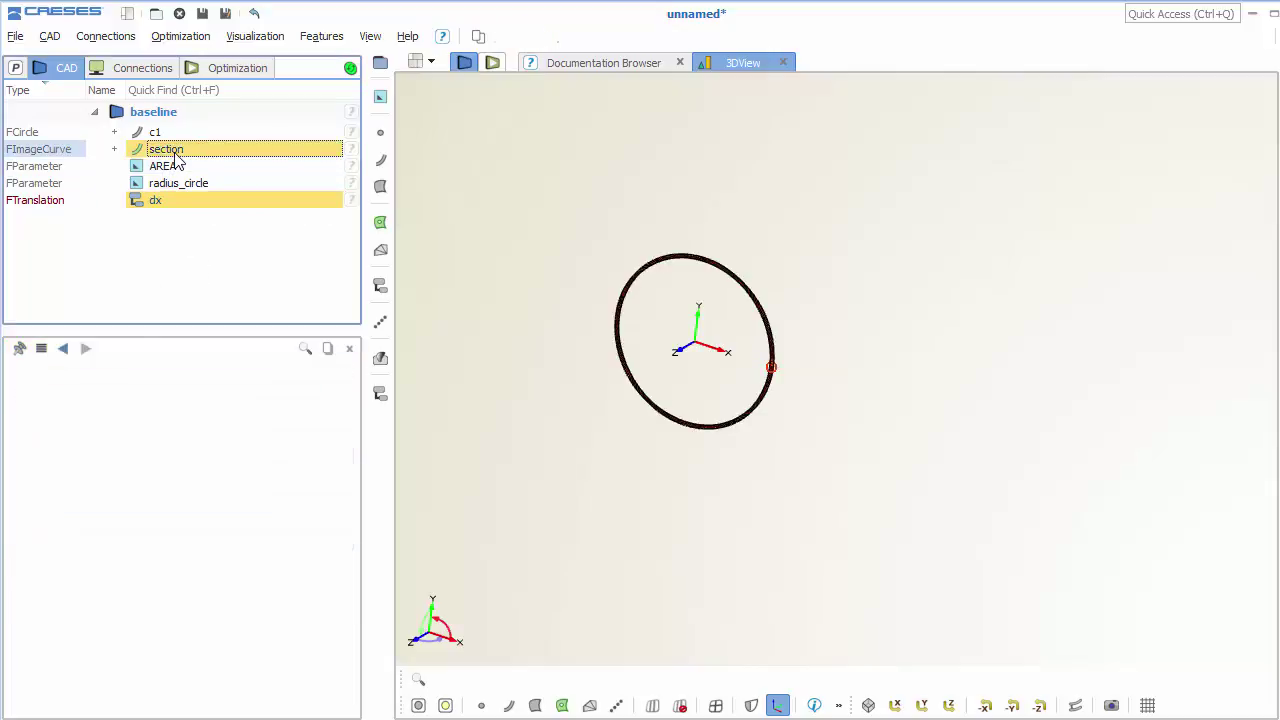
{"action": "left_click_drag", "start_coordinate": [157, 205], "coordinate": [143, 526]}
{"action": "scroll", "coordinate": [794, 408], "scroll_direction": "down", "scroll_amount": 2}
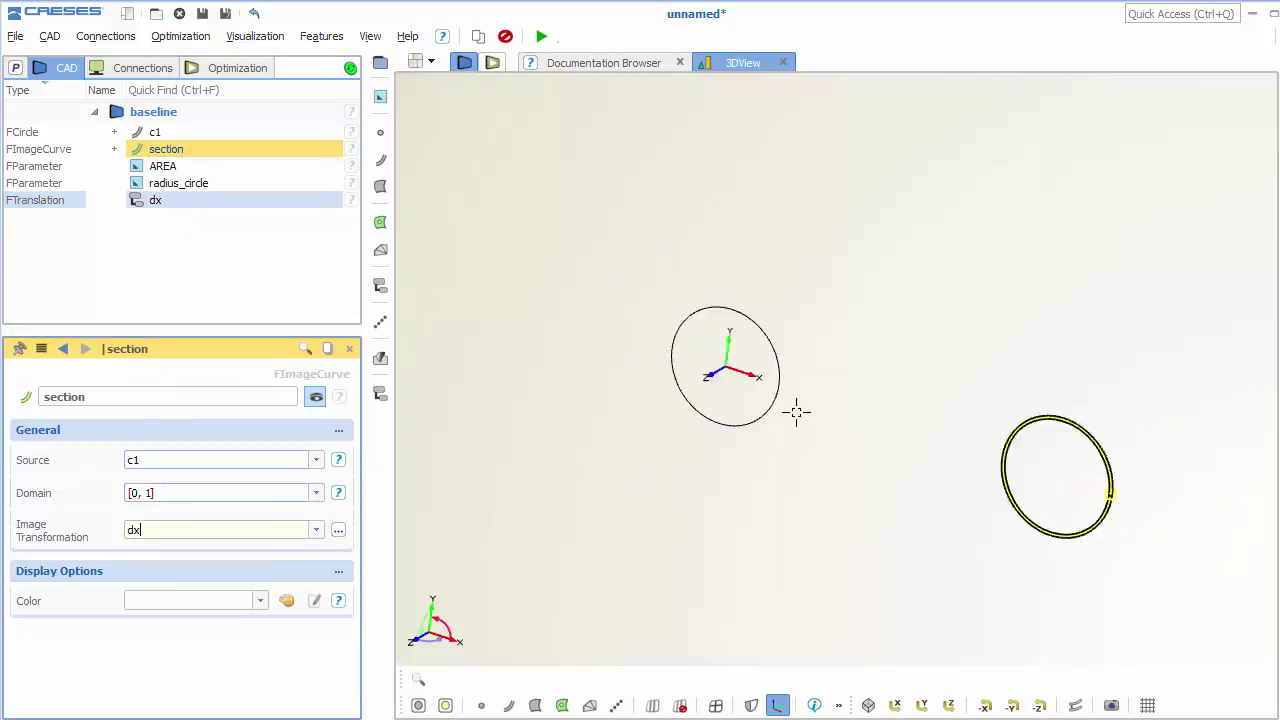
{"action": "mouse_move", "coordinate": [794, 408]}
{"action": "left_mouse_down"}
{"action": "mouse_move", "coordinate": [771, 414]}
{"action": "mouse_move", "coordinate": [794, 428]}
{"action": "mouse_move", "coordinate": [795, 402]}
{"action": "left_mouse_up"}
{"action": "scroll", "coordinate": [794, 394], "scroll_direction": "up", "scroll_amount": 3}
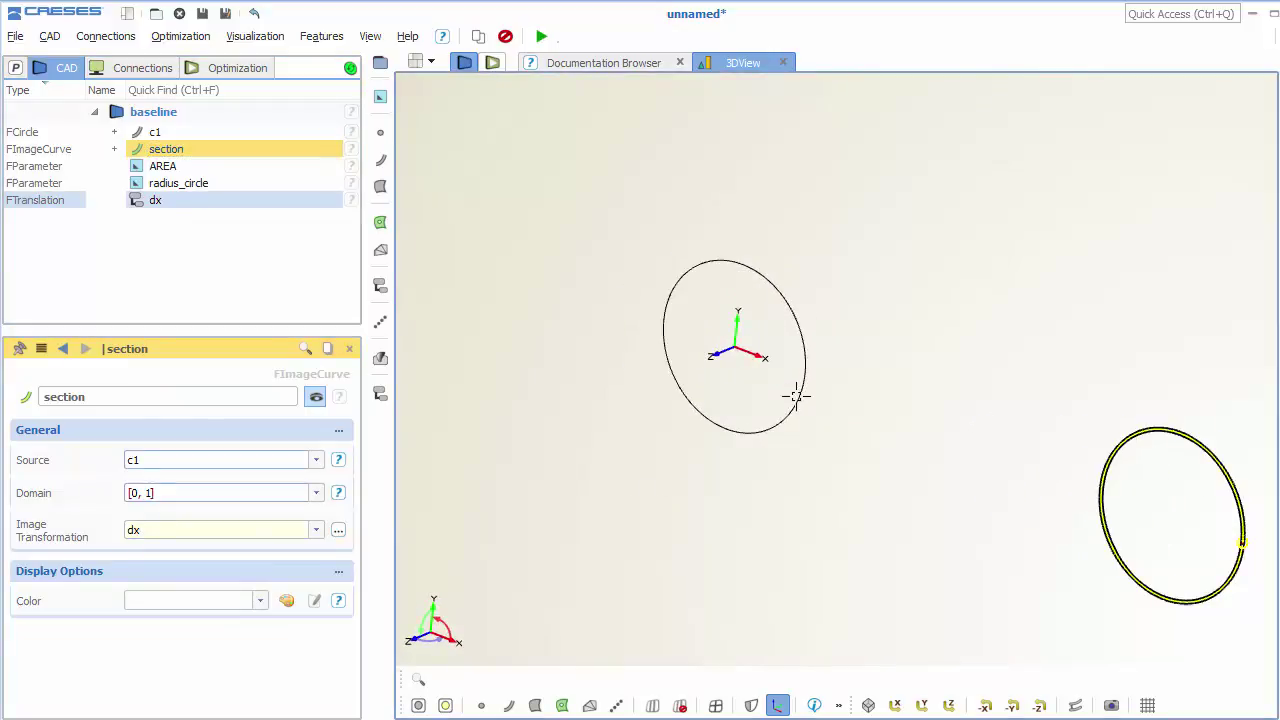
{"action": "middle_click_drag", "start_coordinate": [794, 394], "coordinate": [686, 331]}
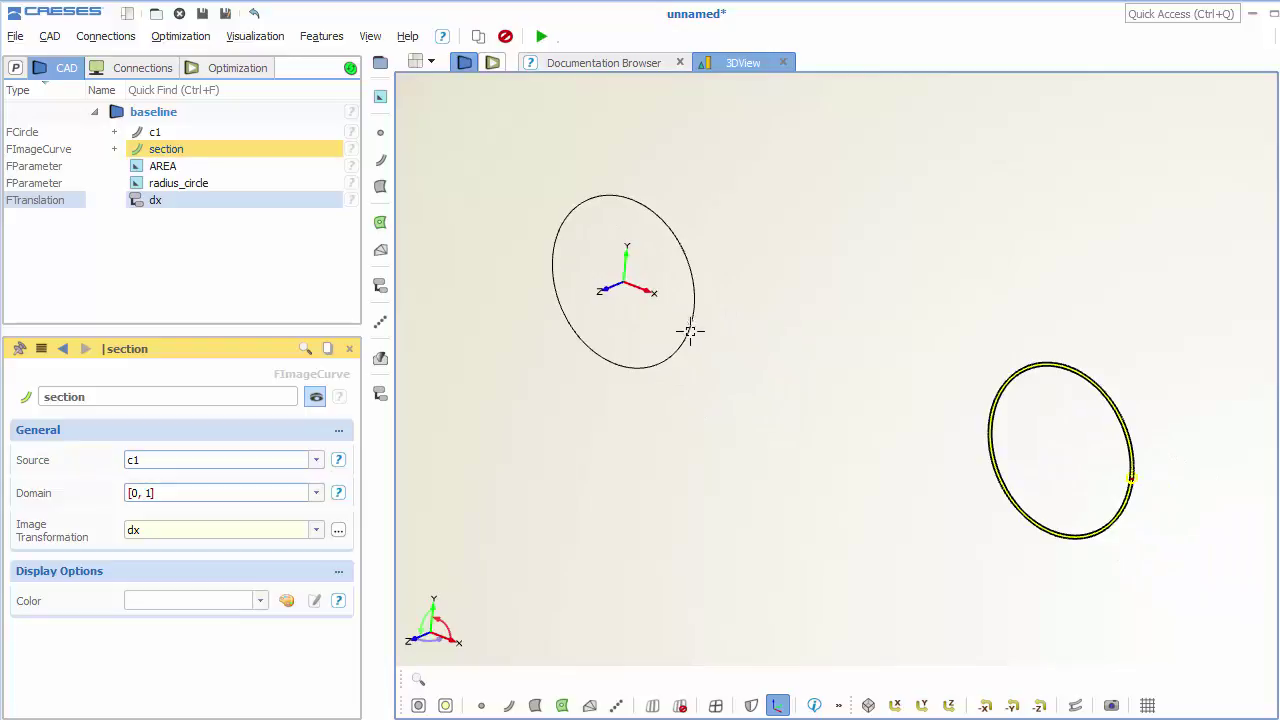
{"action": "left_click", "coordinate": [310, 274]}
Step: Turn dx's DX value into a new parameter named RADIUS_VOLUTE
{"action": "left_click", "coordinate": [218, 201]}
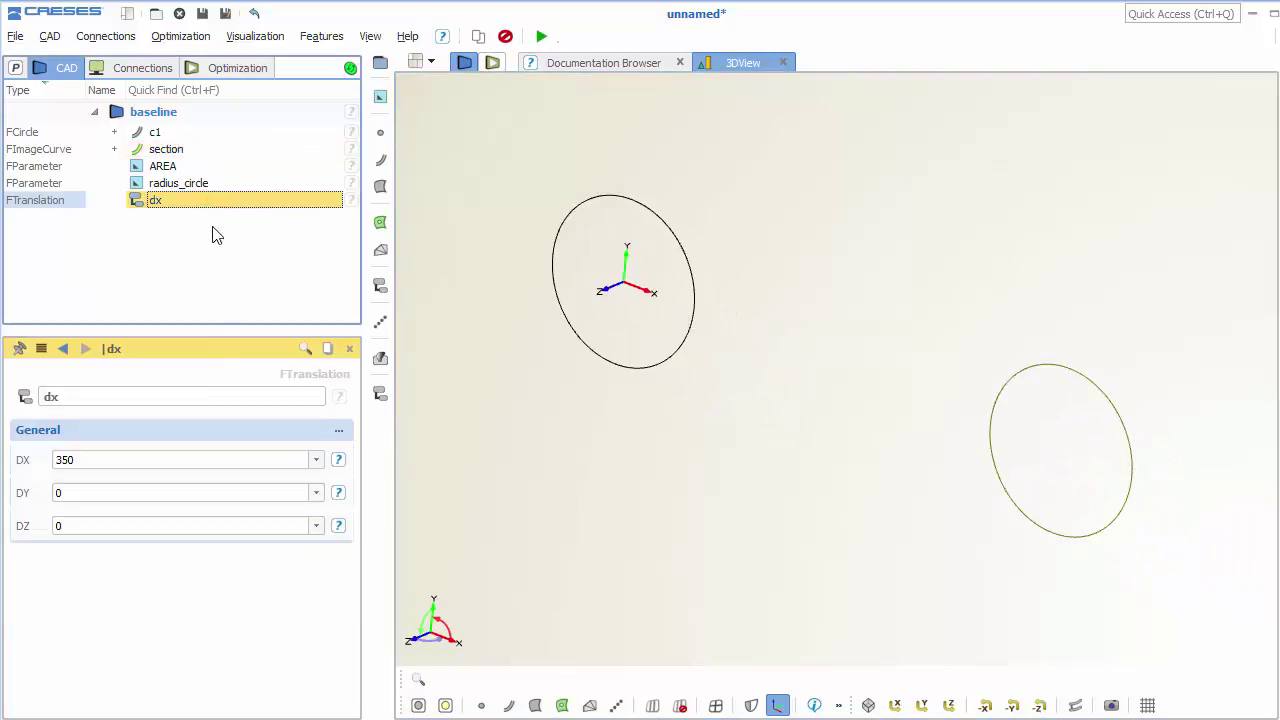
{"action": "left_click", "coordinate": [111, 460]}
{"action": "right_click", "coordinate": [115, 465]}
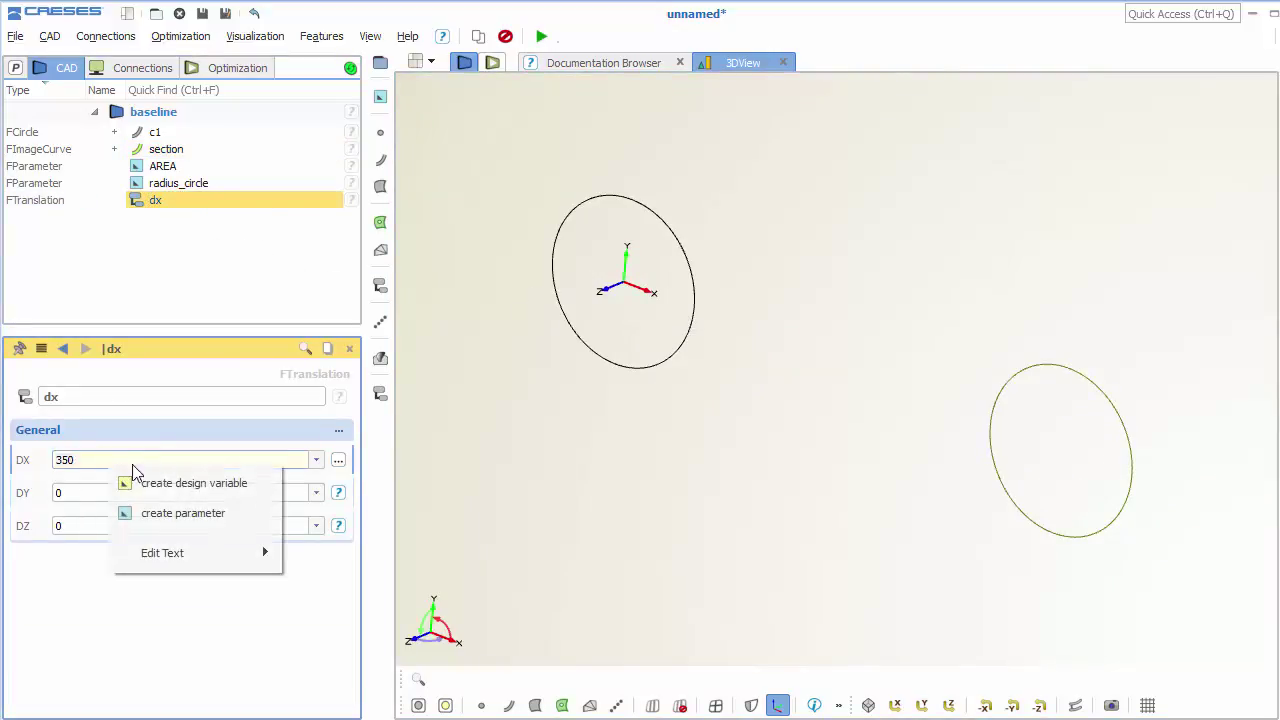
{"action": "left_click", "coordinate": [183, 514]}
{"action": "left_click_drag", "start_coordinate": [166, 463], "coordinate": [41, 462]}
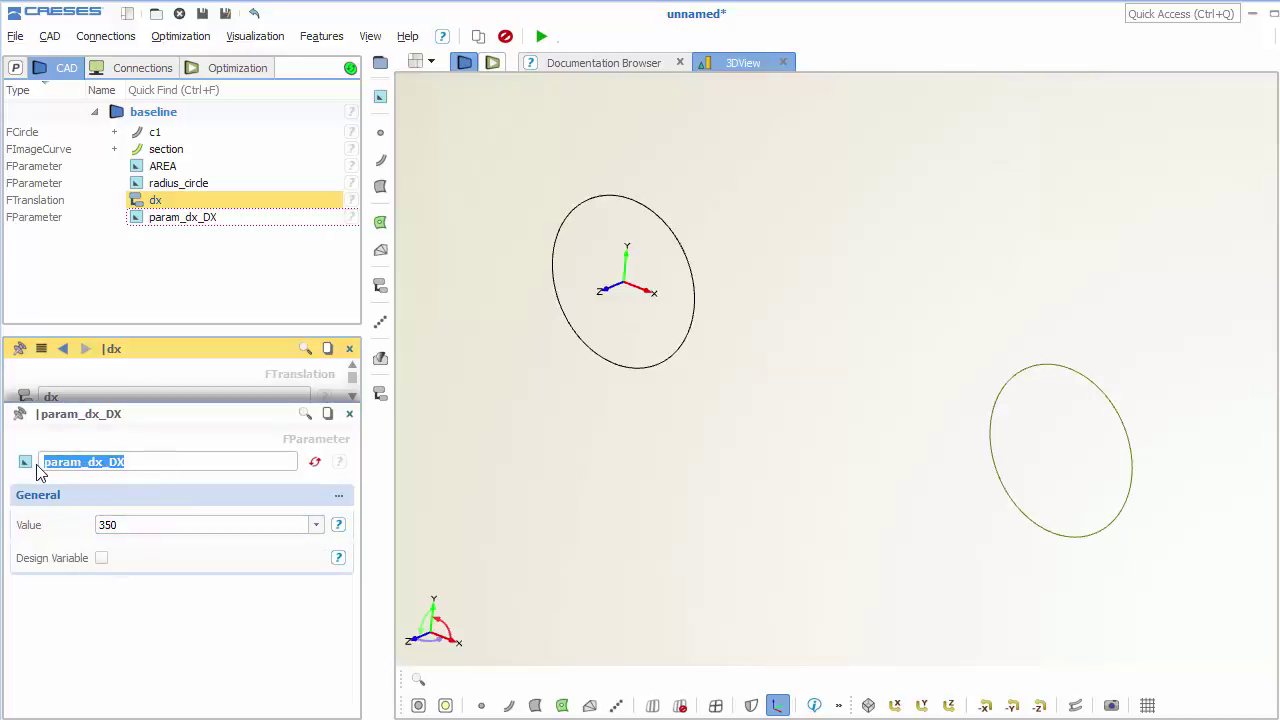
{"action": "type", "text": "R"}
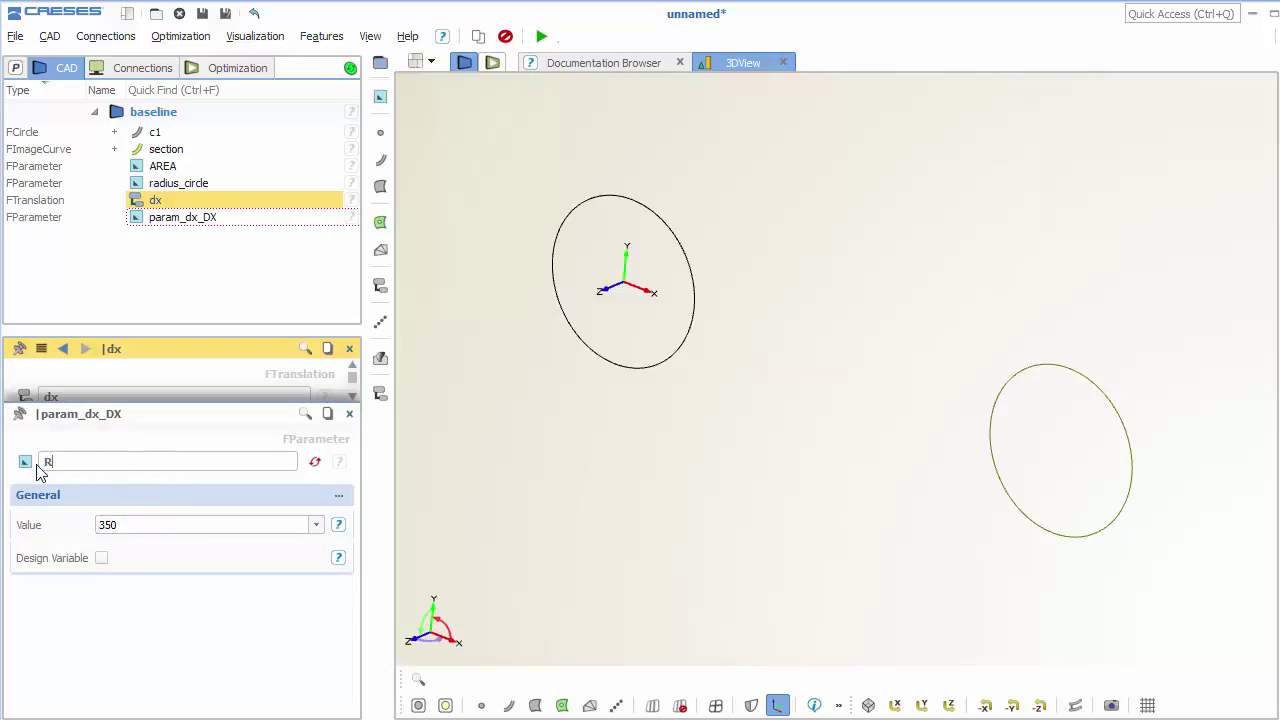
{"action": "type", "text": "ADIUS_VOLUTE"}
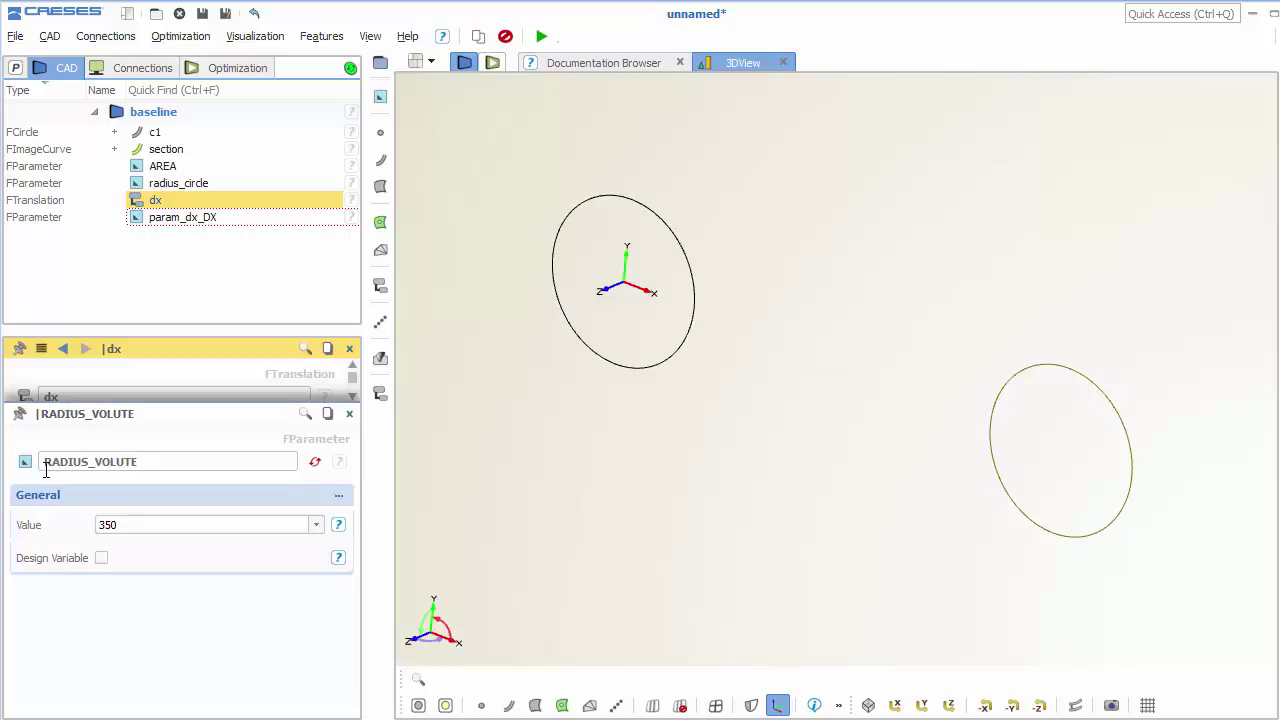
{"action": "left_click", "coordinate": [349, 413]}
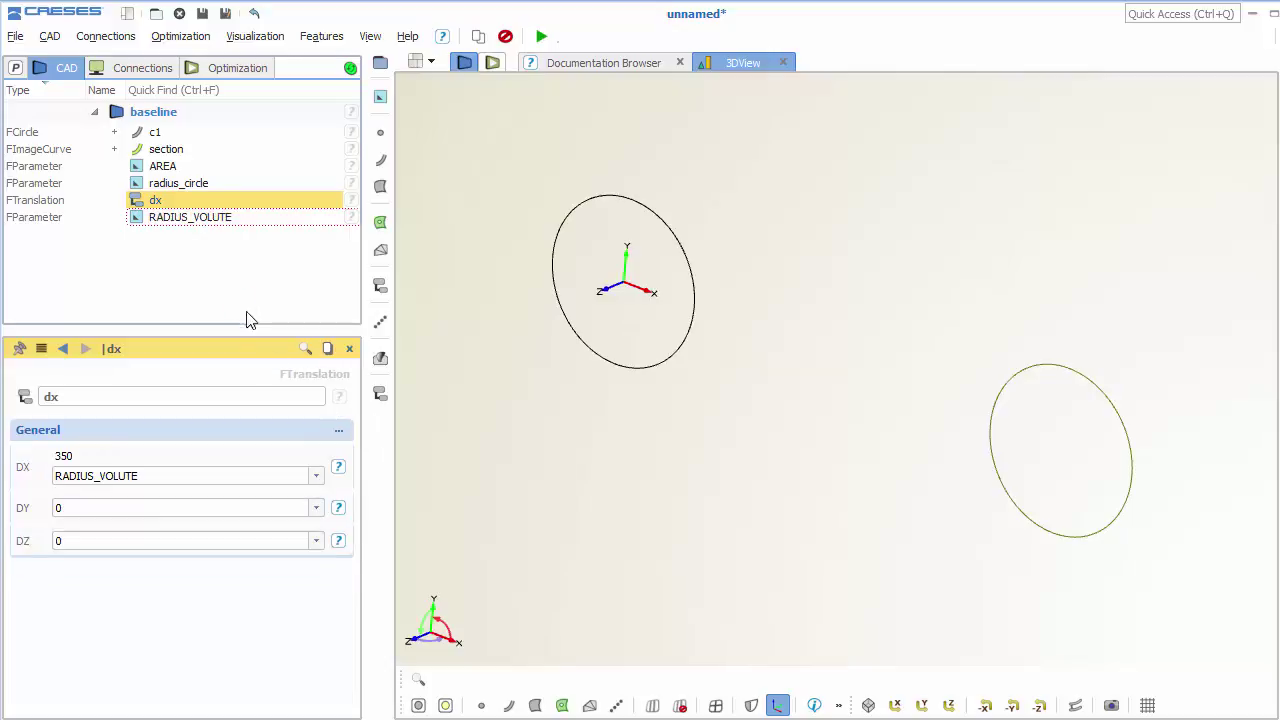
Step: Set RADIUS_VOLUTE to 300
{"action": "left_click", "coordinate": [222, 219]}
{"action": "left_click", "coordinate": [155, 459]}
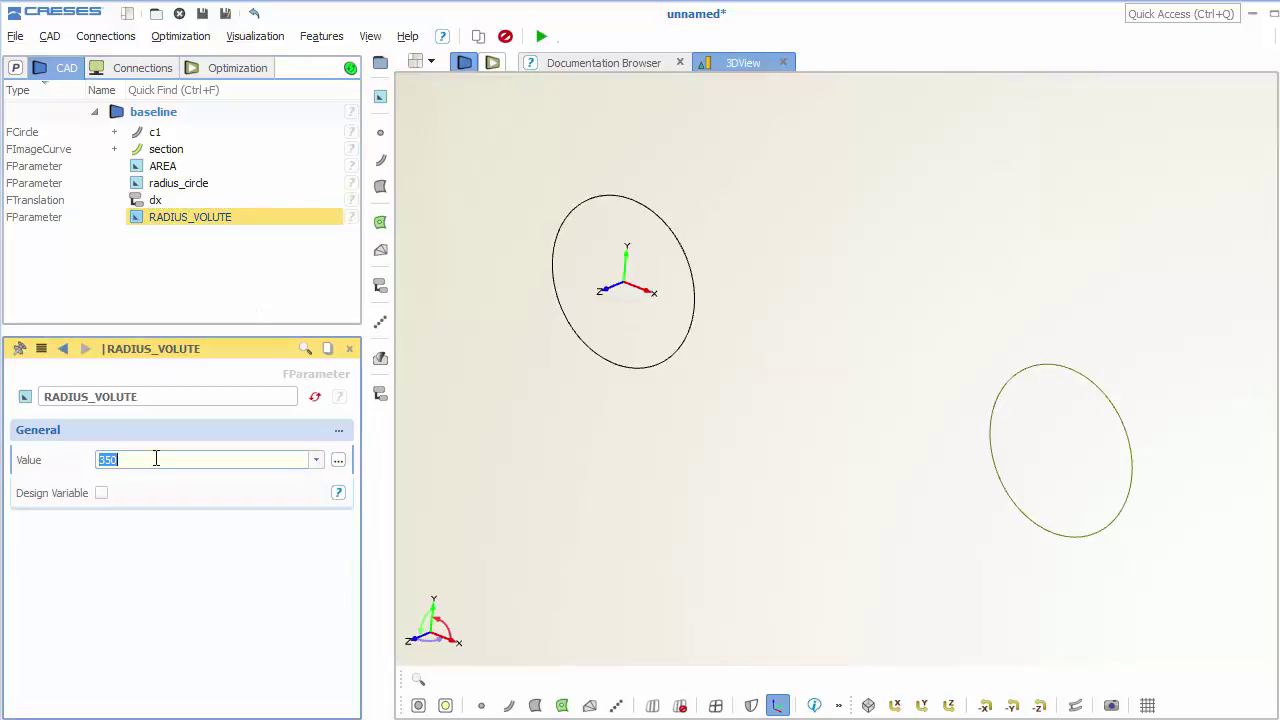
{"action": "type", "text": "300"}
{"action": "key", "text": "Return"}
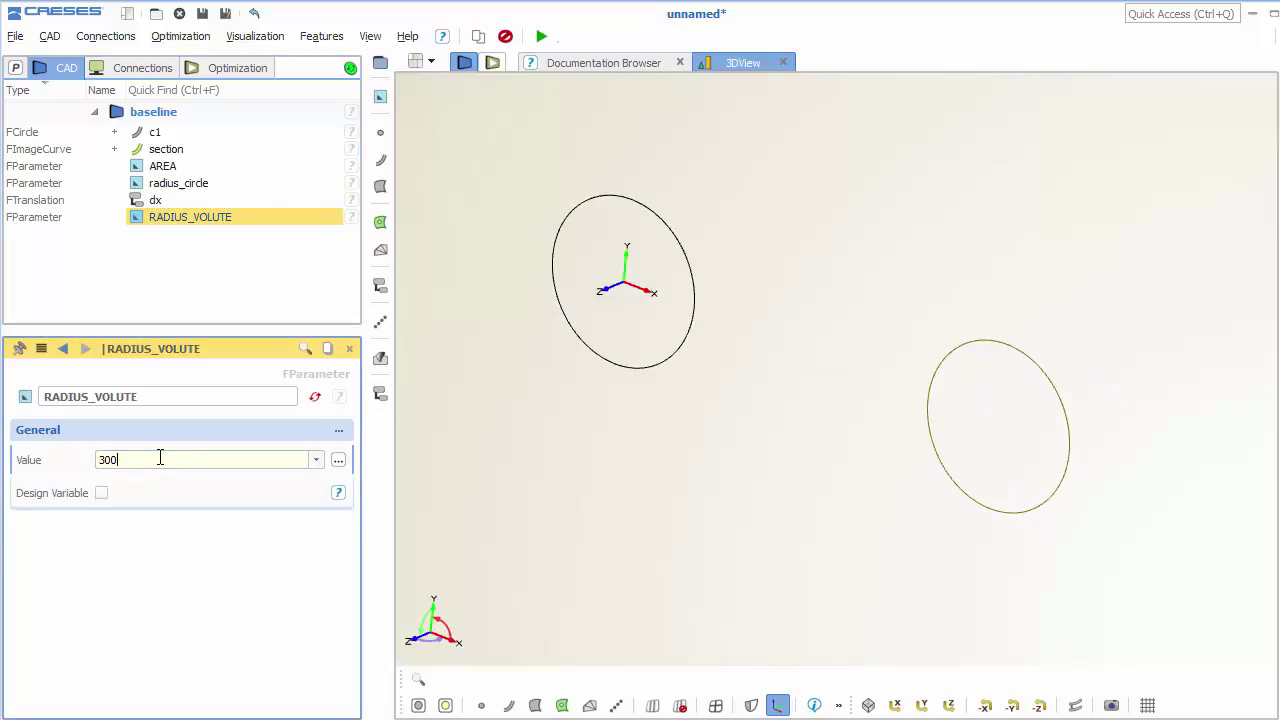
{"action": "left_click", "coordinate": [178, 276]}
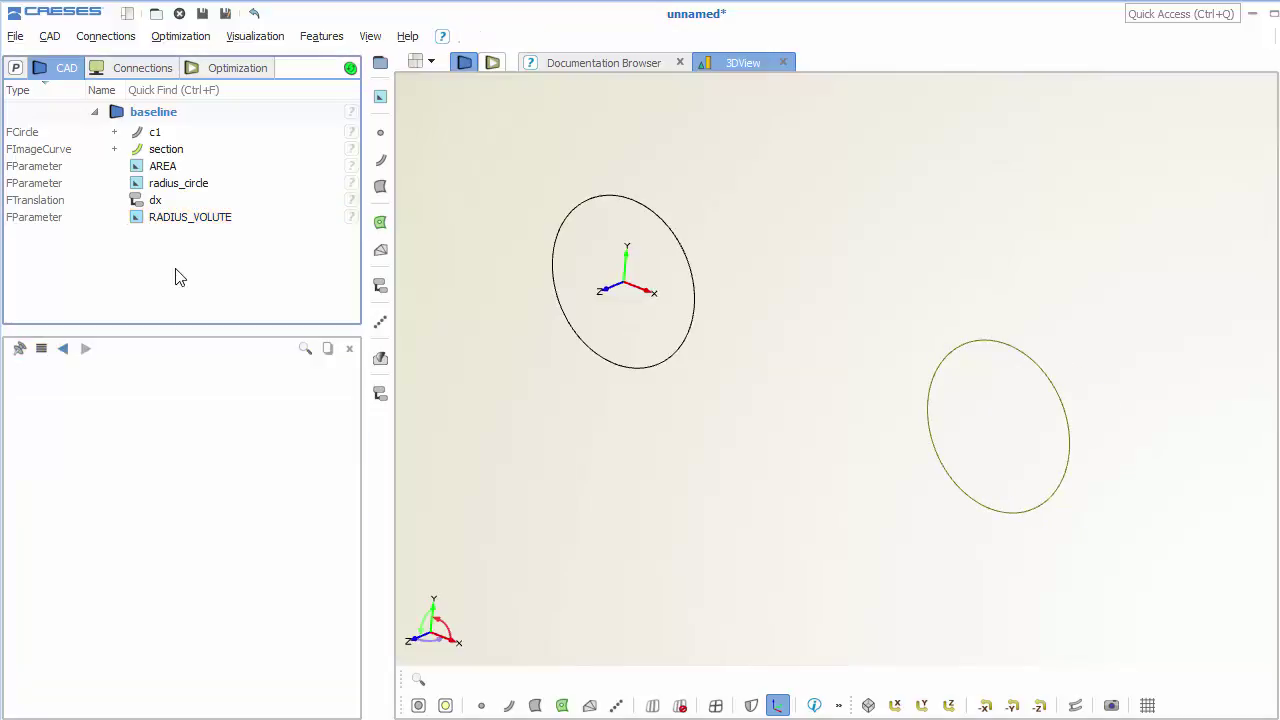
Step: Add a rotation named rotate whose angle is driven by a new parameter PHI
{"action": "left_click", "coordinate": [379, 287]}
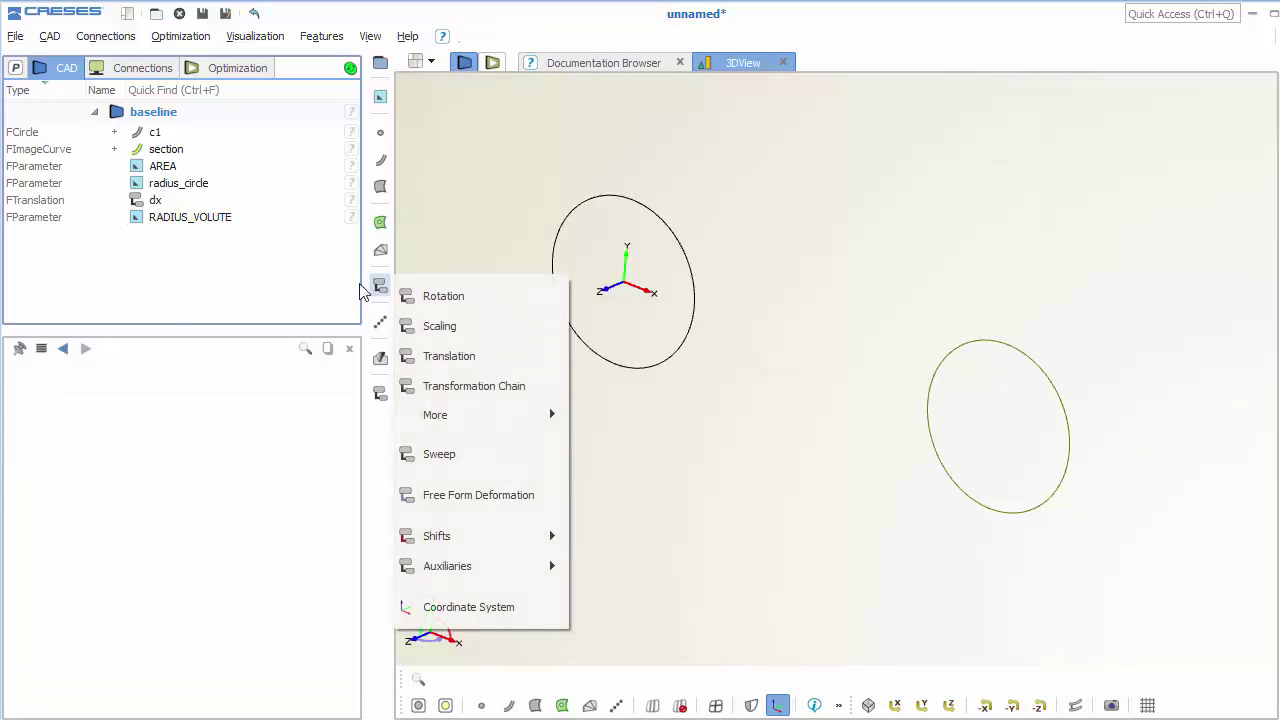
{"action": "left_click", "coordinate": [490, 297]}
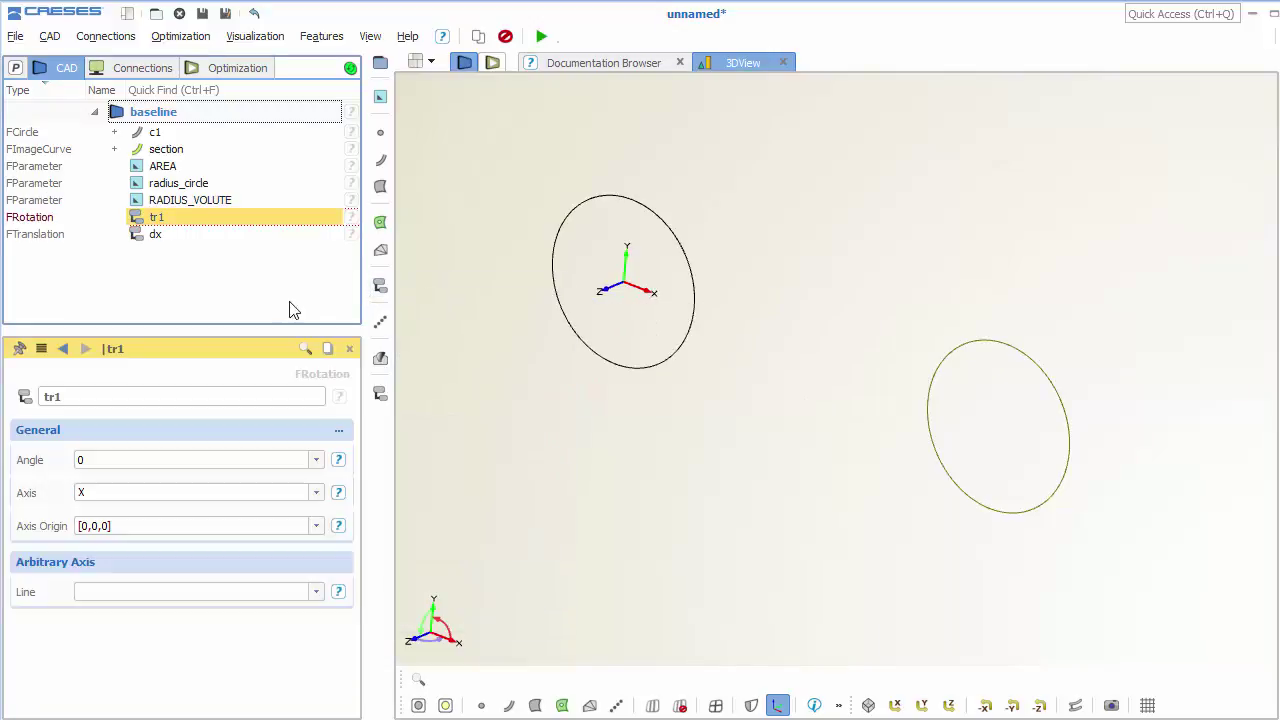
{"action": "double_click", "coordinate": [139, 396]}
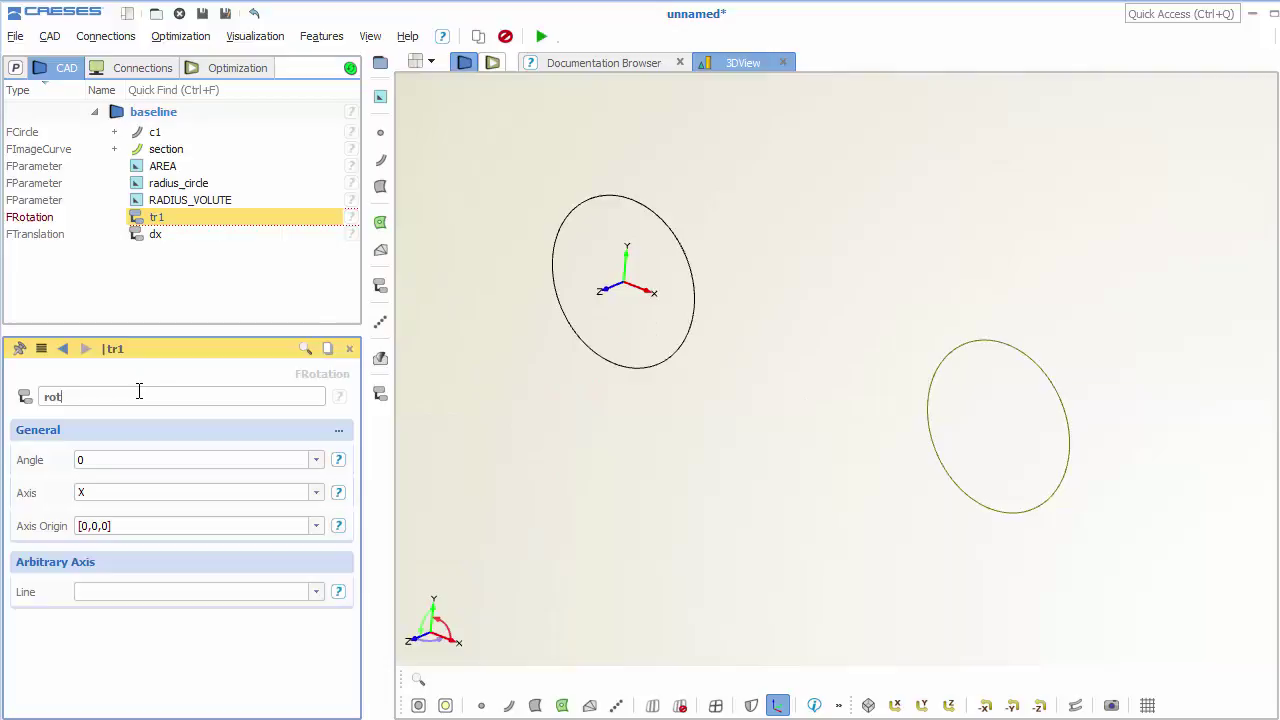
{"action": "double_click", "coordinate": [106, 461]}
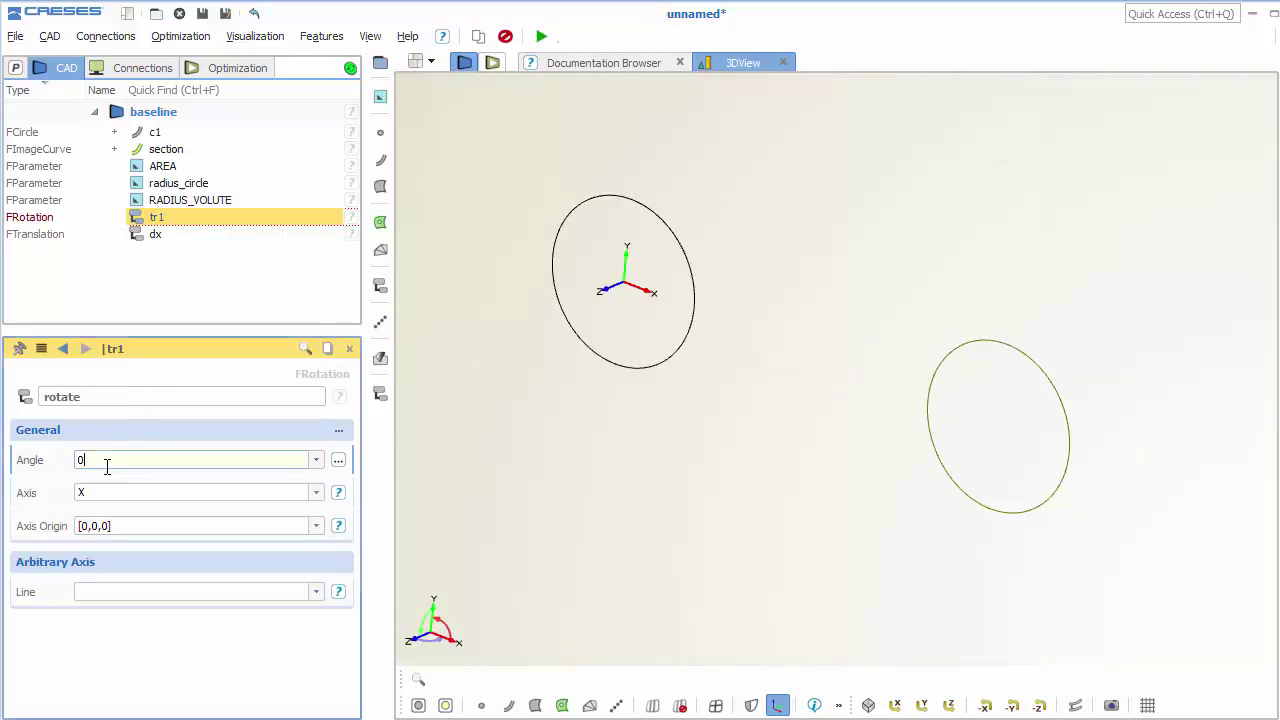
{"action": "right_click", "coordinate": [111, 466]}
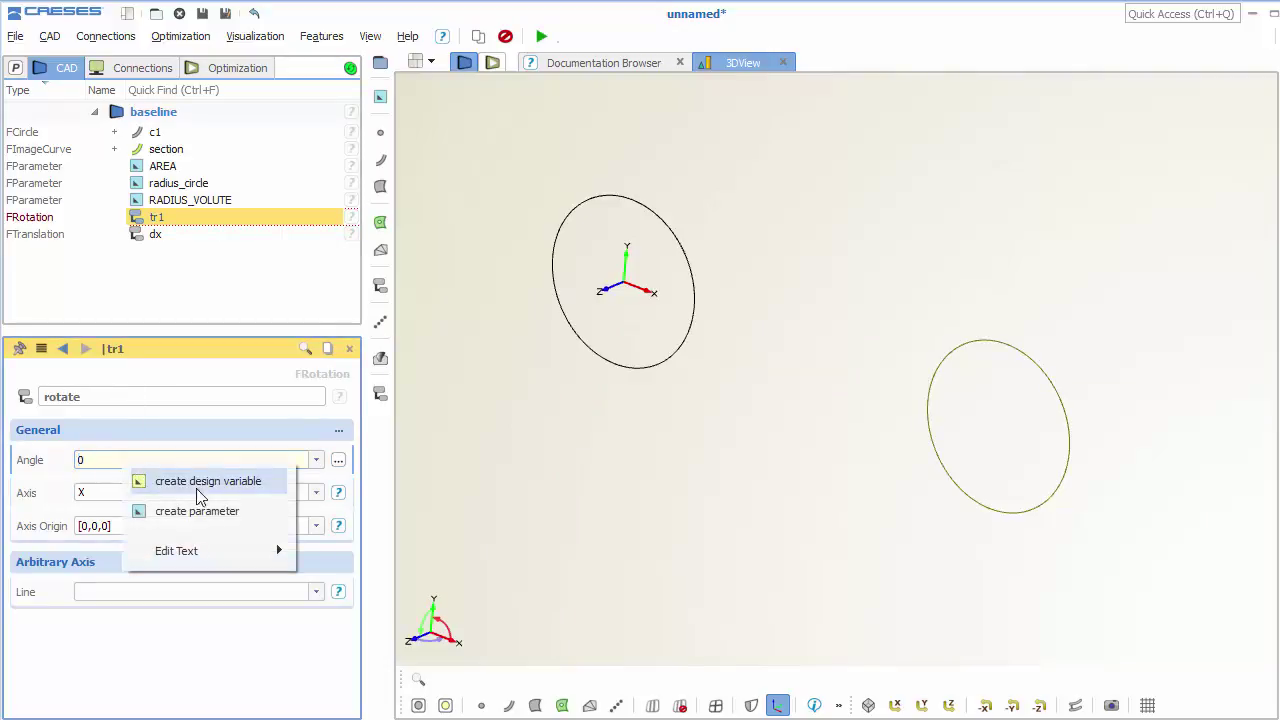
{"action": "left_click", "coordinate": [203, 508]}
{"action": "double_click", "coordinate": [100, 462]}
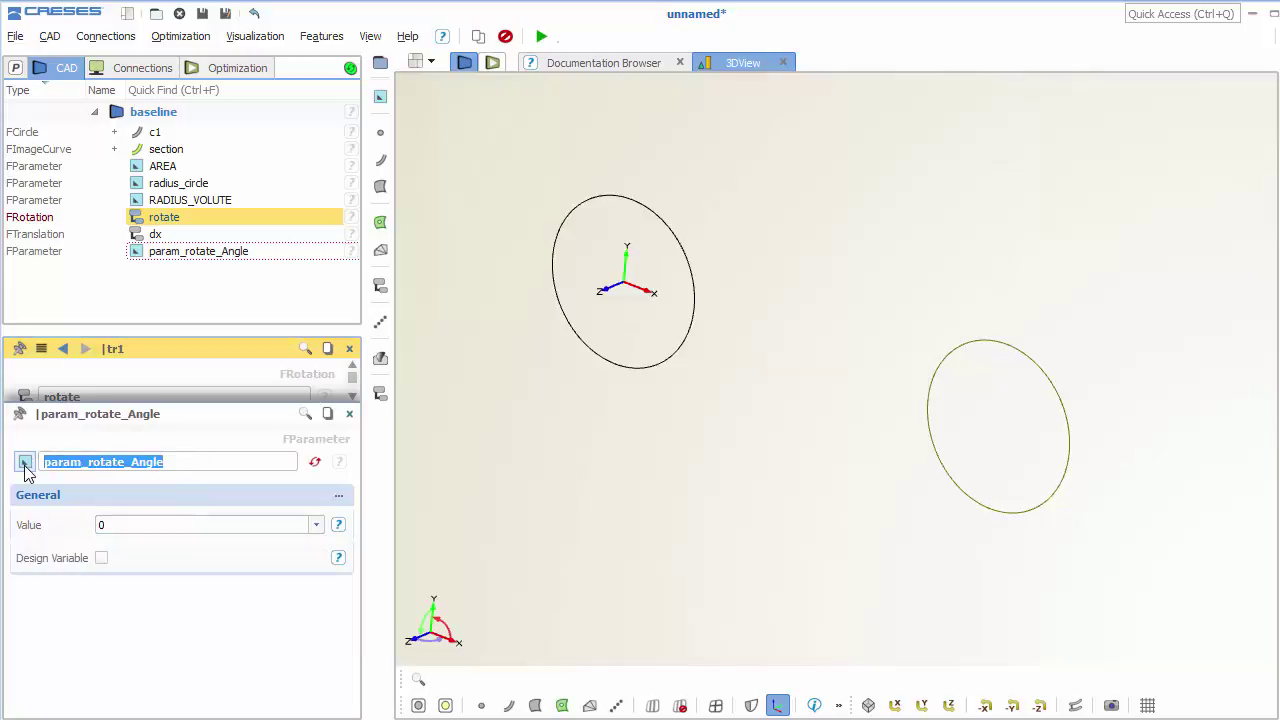
{"action": "type", "text": "PHI"}
{"action": "key", "text": "Return"}
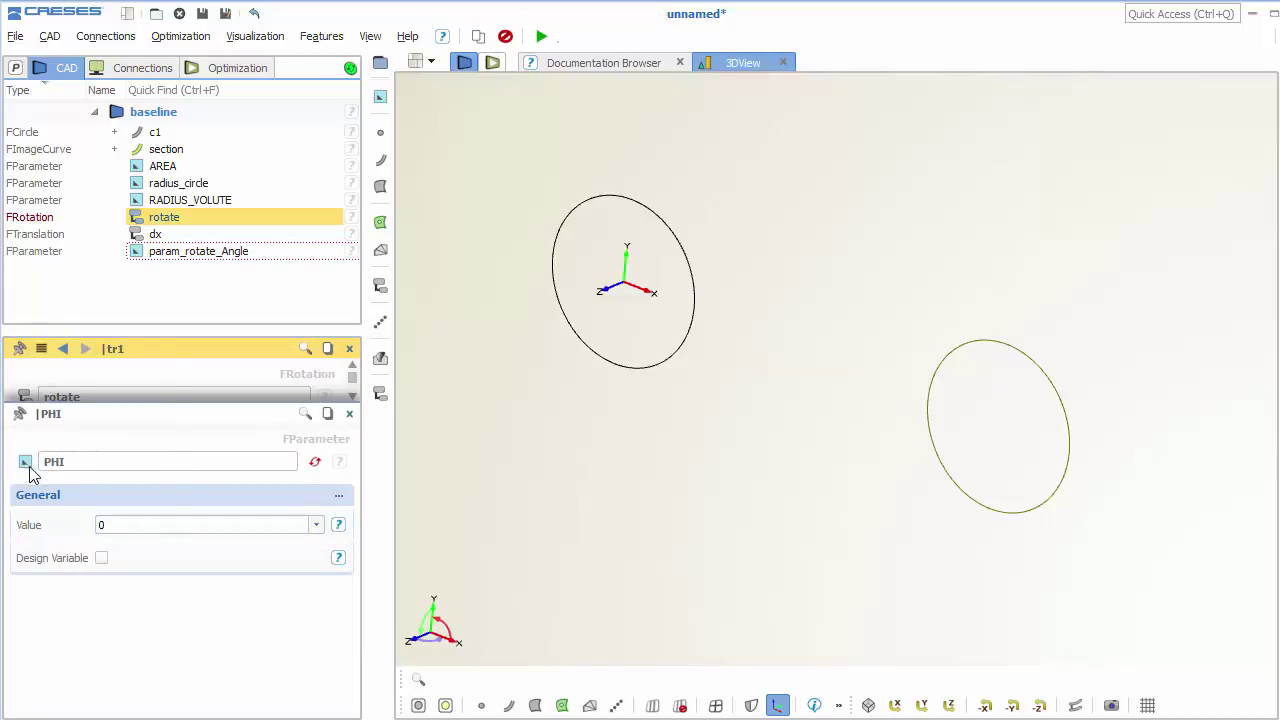
{"action": "left_click", "coordinate": [349, 413]}
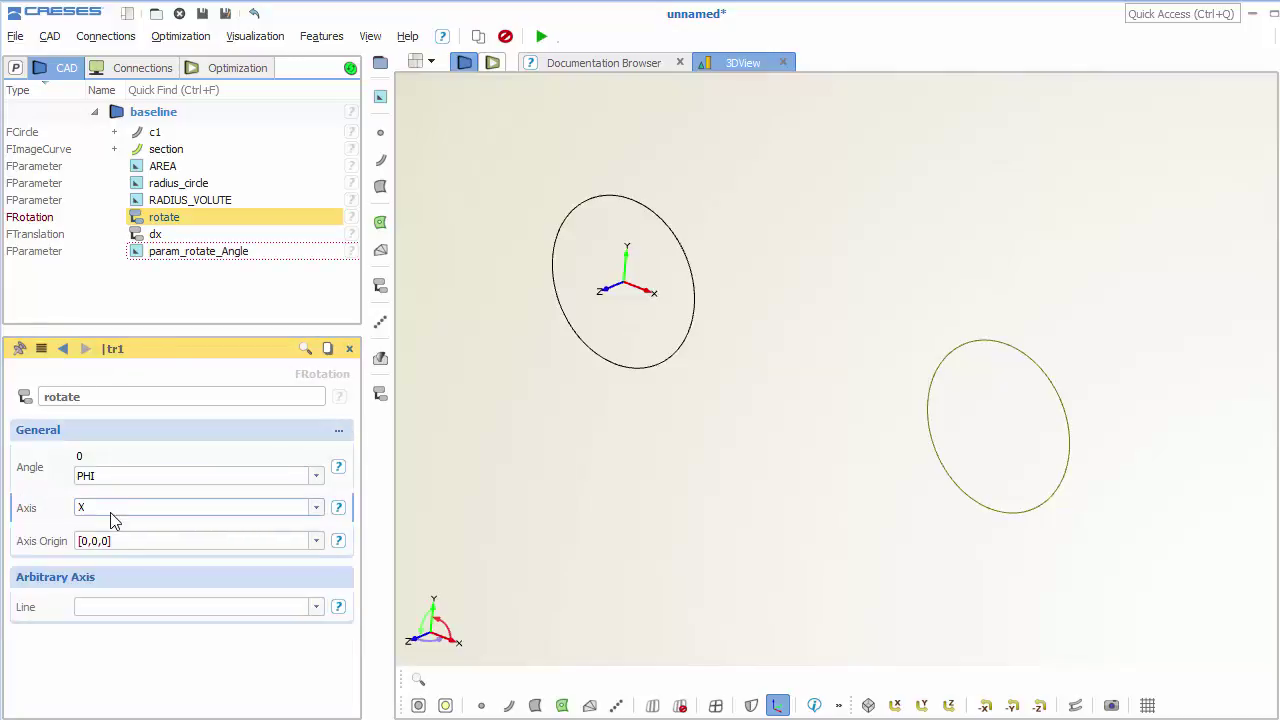
Step: Set the rotate transformation's axis to Y
{"action": "left_click", "coordinate": [265, 509]}
{"action": "left_click", "coordinate": [121, 537]}
{"action": "left_click", "coordinate": [229, 302]}
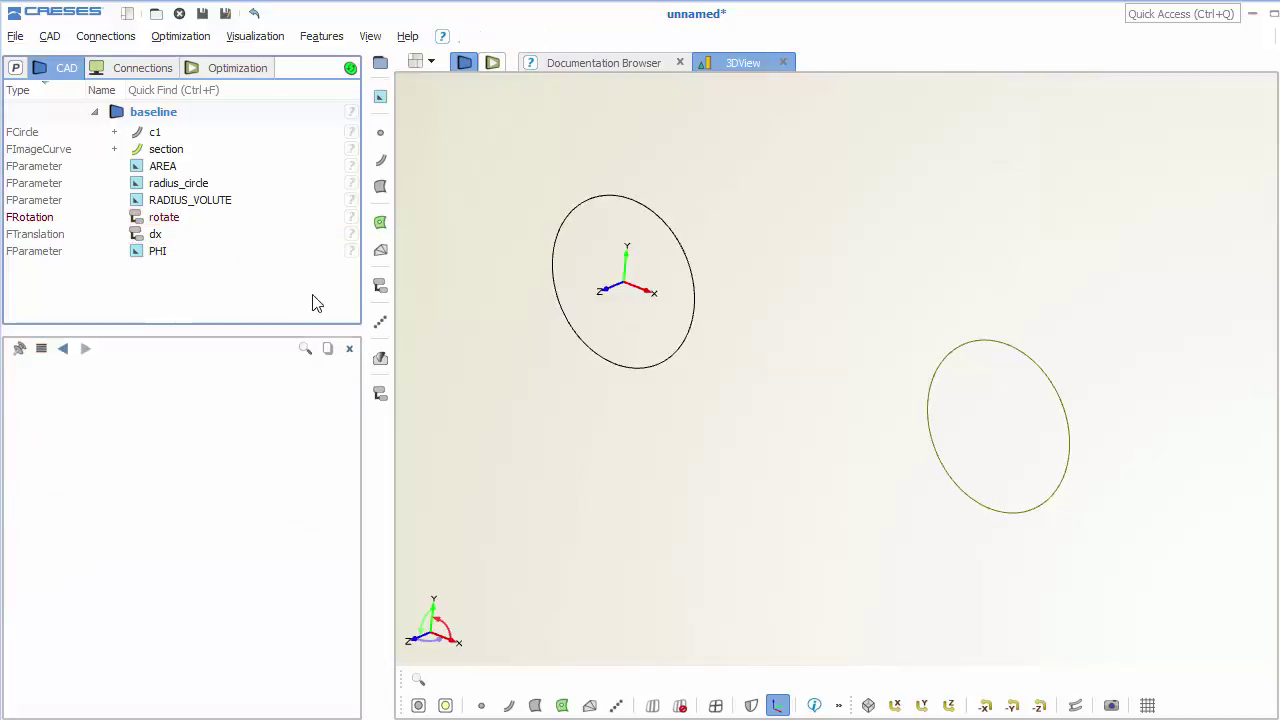
Step: Create a transformation chain named chain containing dx followed by rotate
{"action": "left_click", "coordinate": [380, 286]}
{"action": "left_click", "coordinate": [455, 390]}
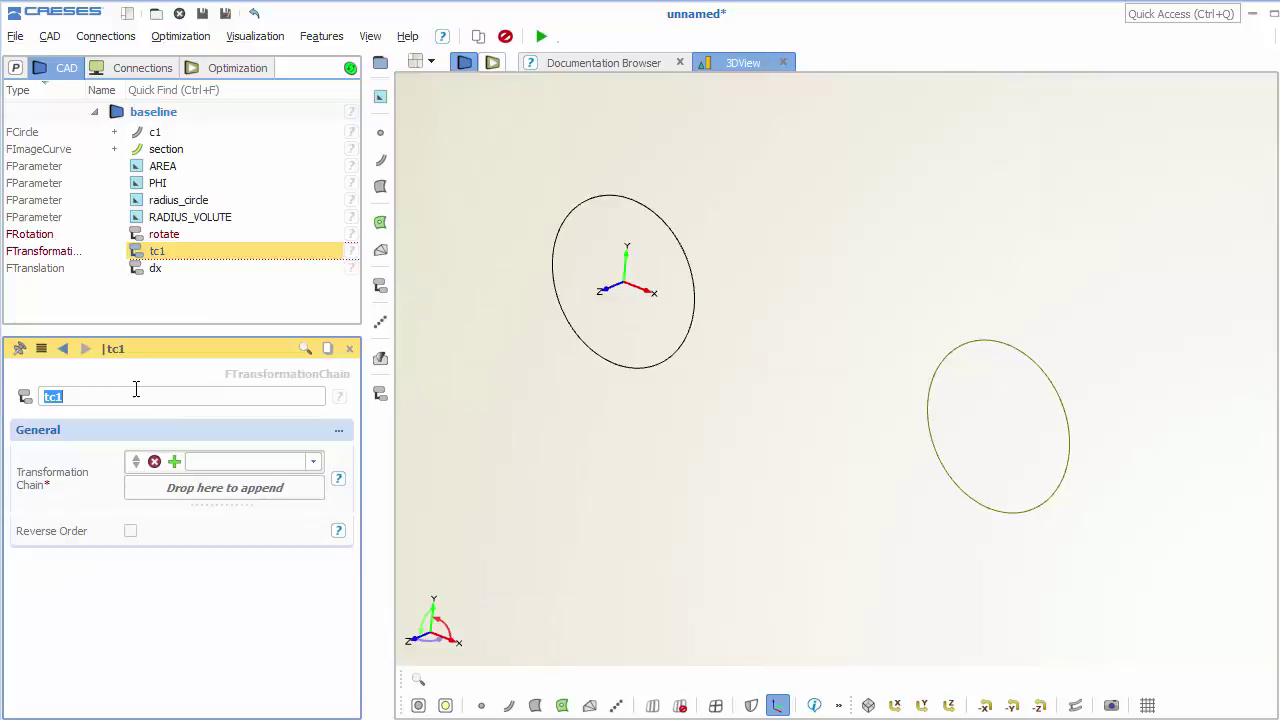
{"action": "type", "text": "chain"}
{"action": "key", "text": "Return"}
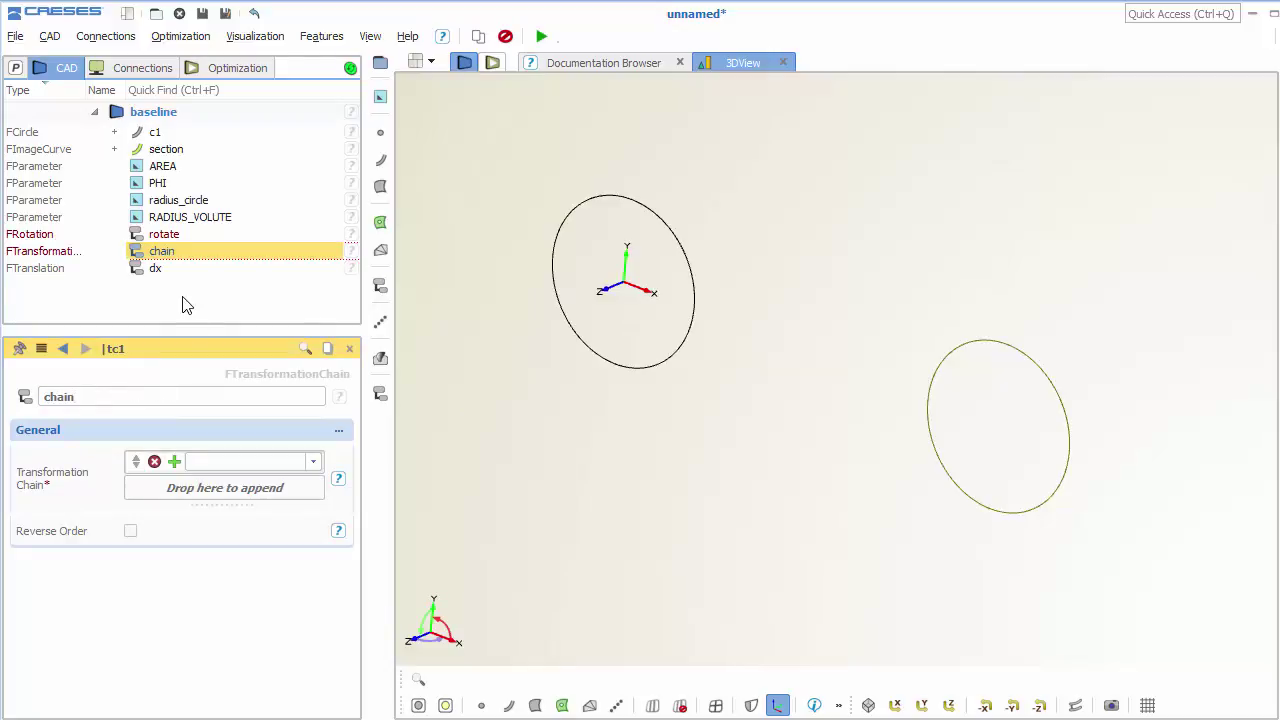
{"action": "left_click_drag", "start_coordinate": [165, 270], "coordinate": [215, 460]}
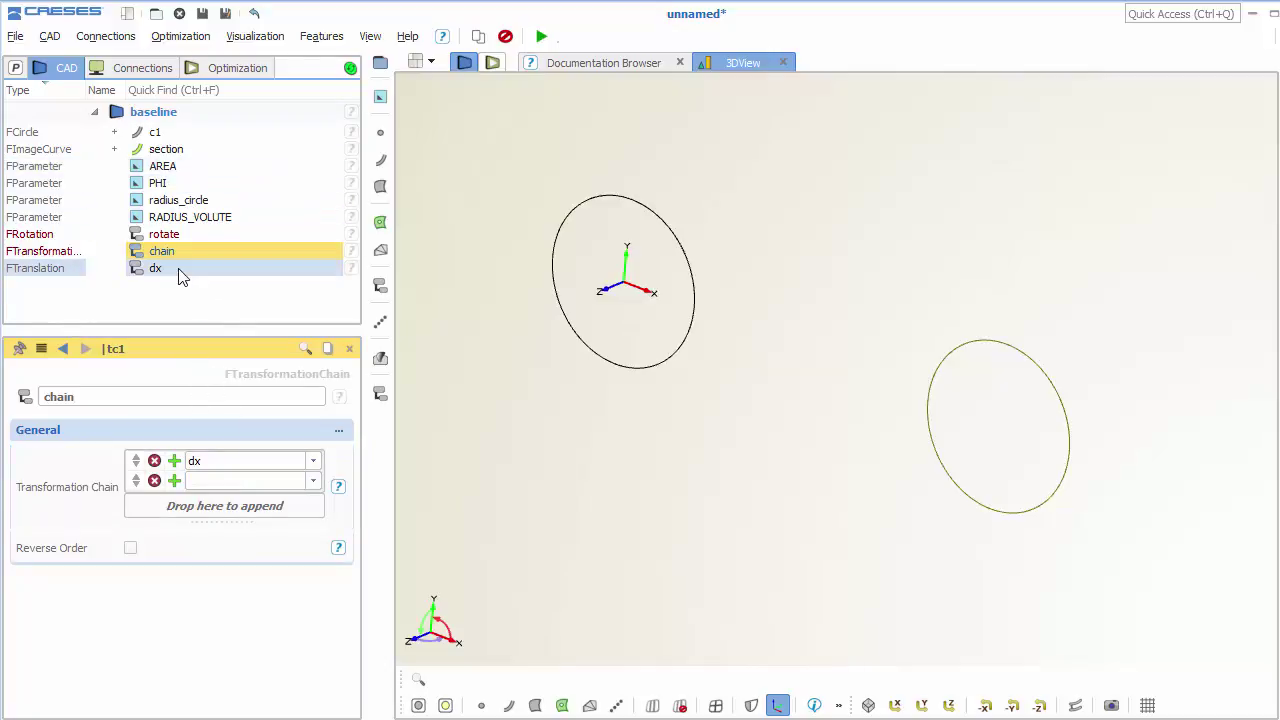
{"action": "left_click_drag", "start_coordinate": [191, 239], "coordinate": [216, 481]}
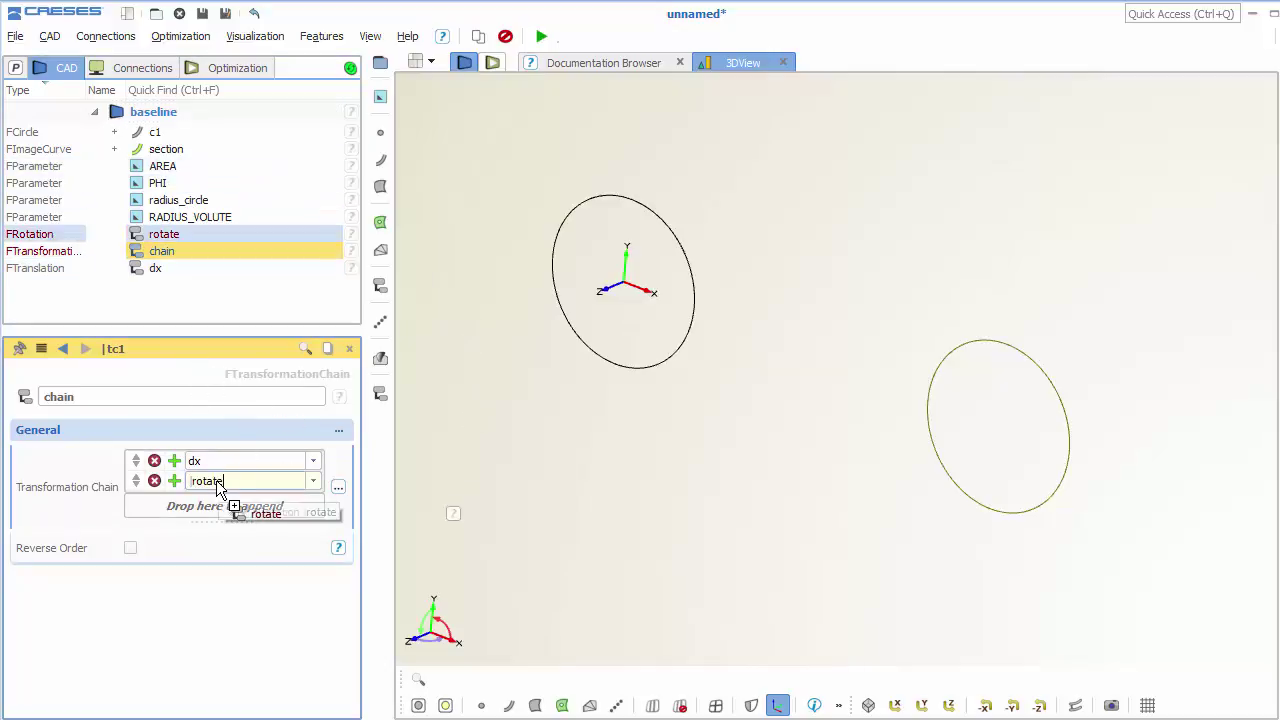
{"action": "left_click", "coordinate": [180, 150]}
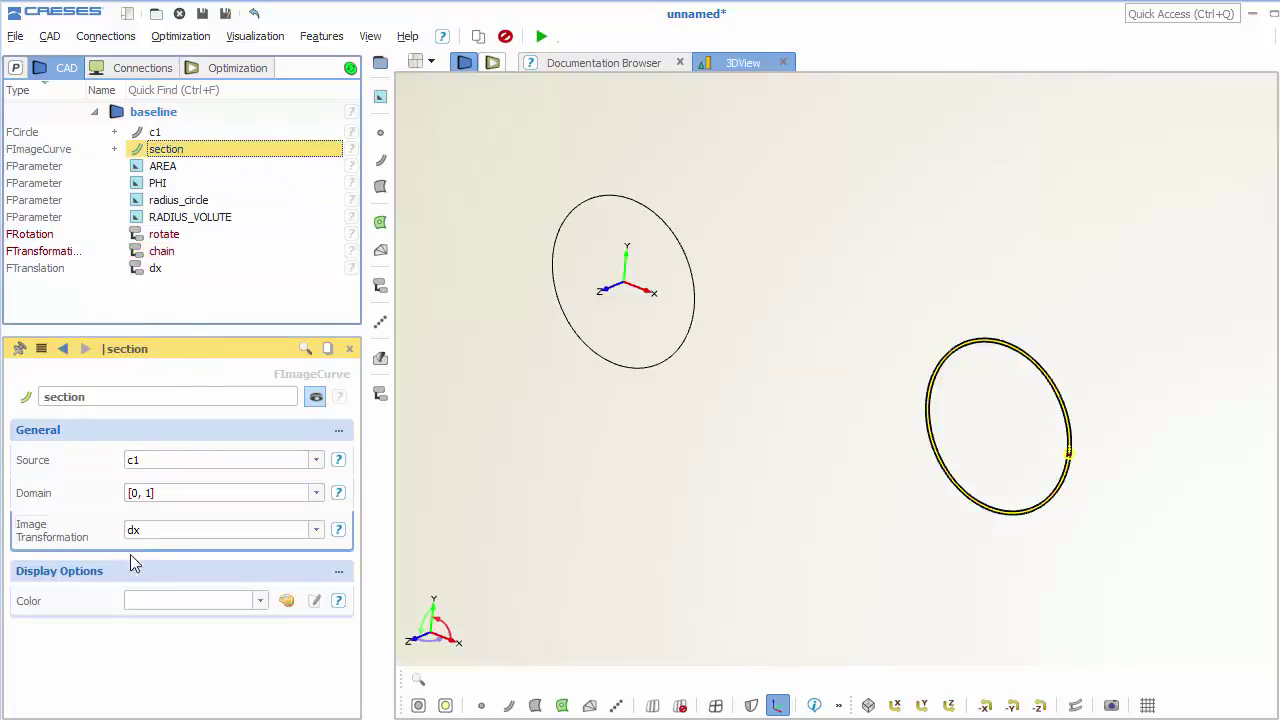
Step: Switch the section curve's transformation to chain and set PHI to 45
{"action": "left_click_drag", "start_coordinate": [172, 252], "coordinate": [155, 530]}
{"action": "left_click", "coordinate": [195, 550]}
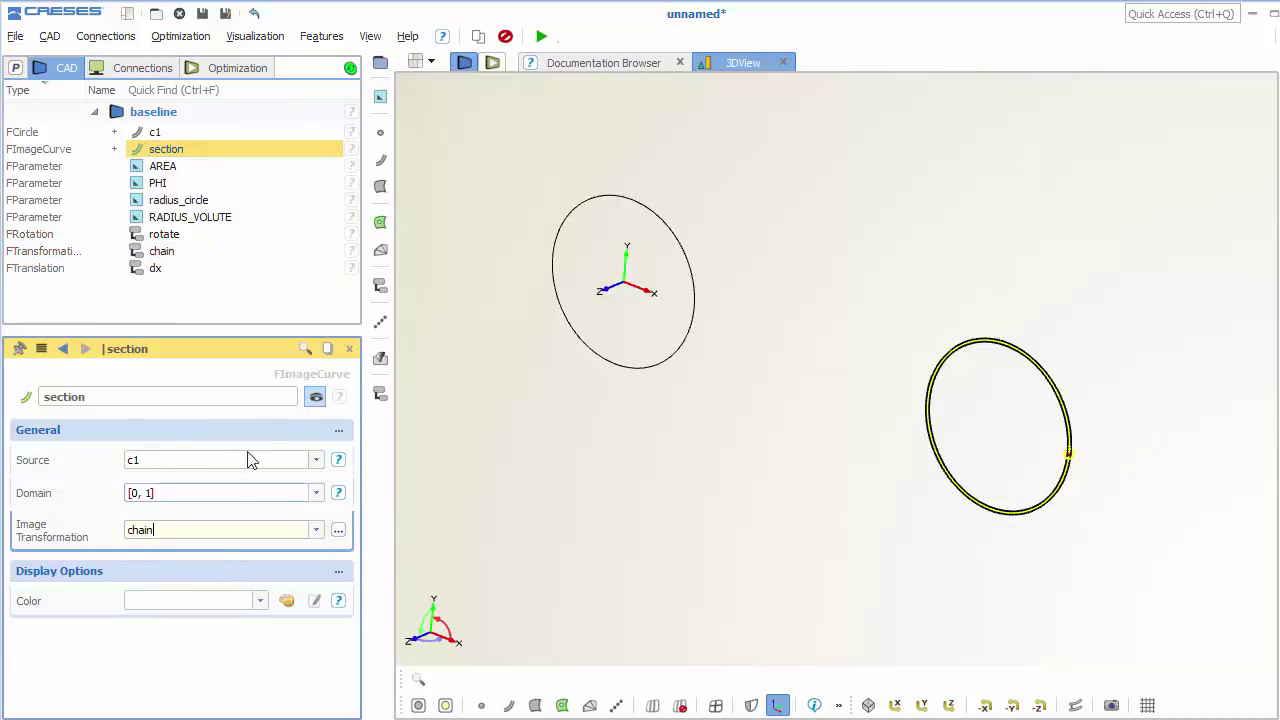
{"action": "left_click", "coordinate": [172, 184]}
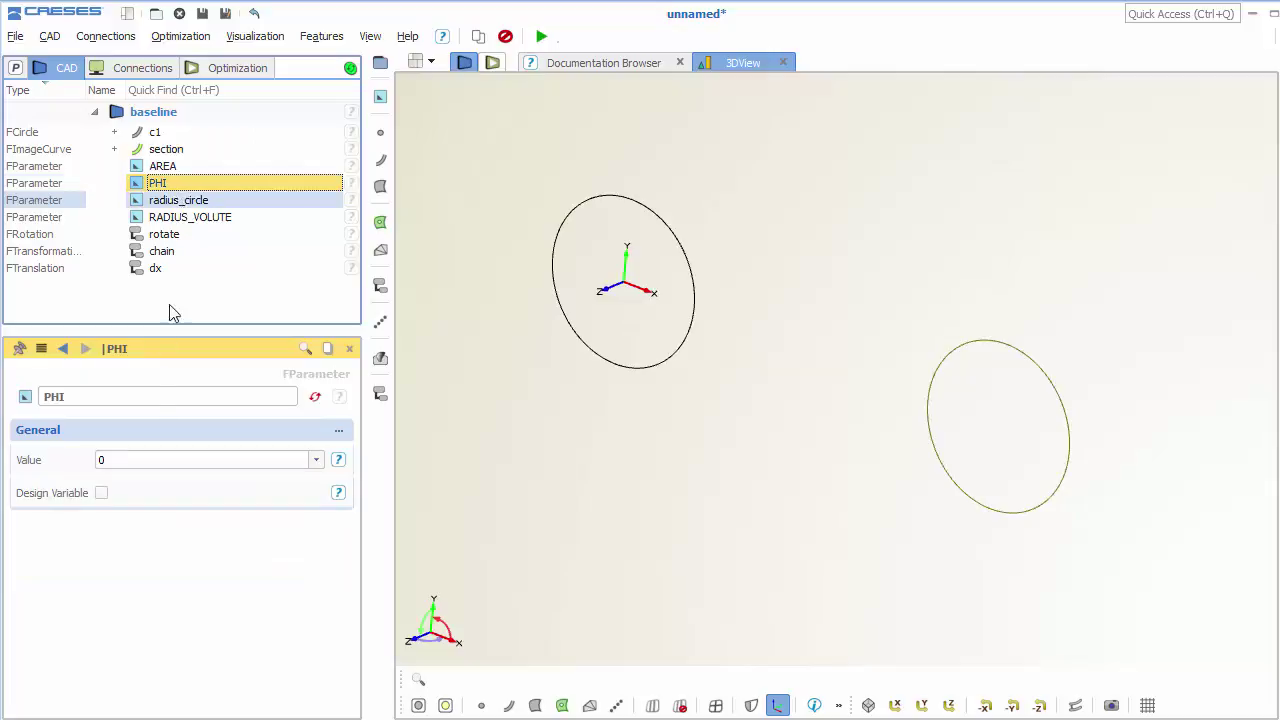
{"action": "left_click", "coordinate": [156, 459]}
{"action": "key", "text": "Return"}
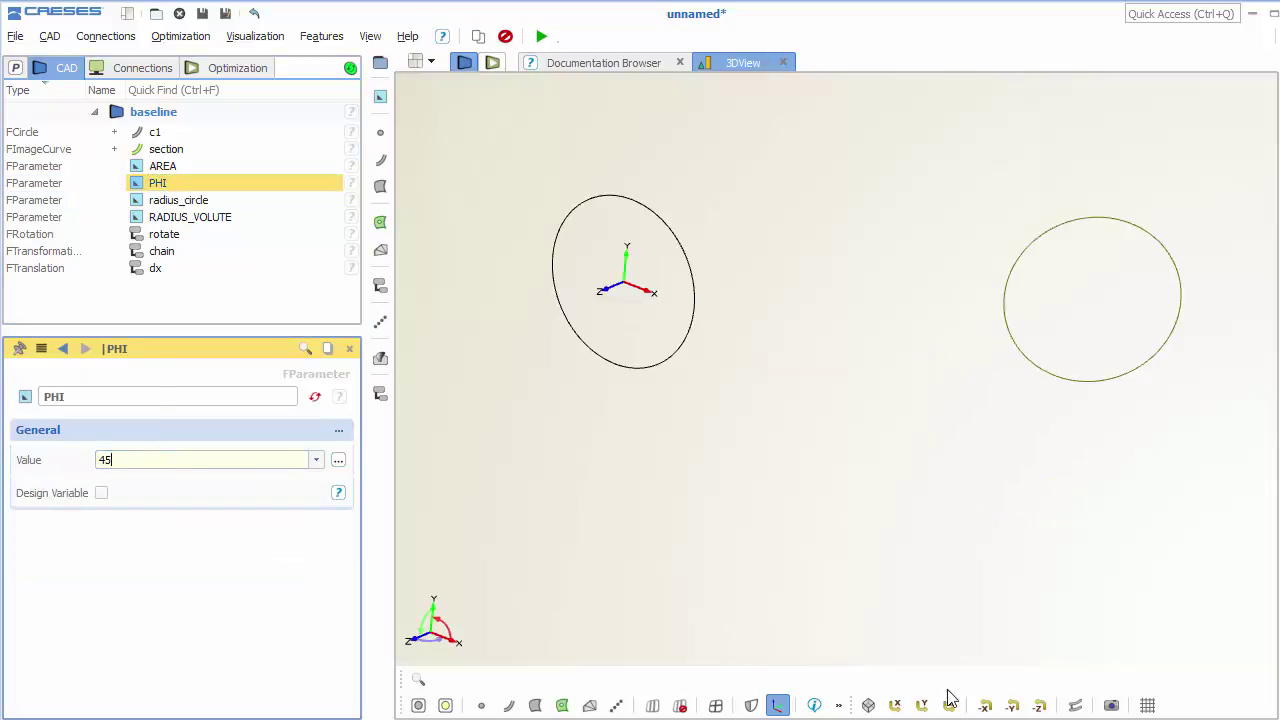
Step: Raise PHI to 90 and inspect the rotated section
{"action": "left_click_drag", "start_coordinate": [1000, 570], "coordinate": [888, 502]}
{"action": "left_click", "coordinate": [145, 462]}
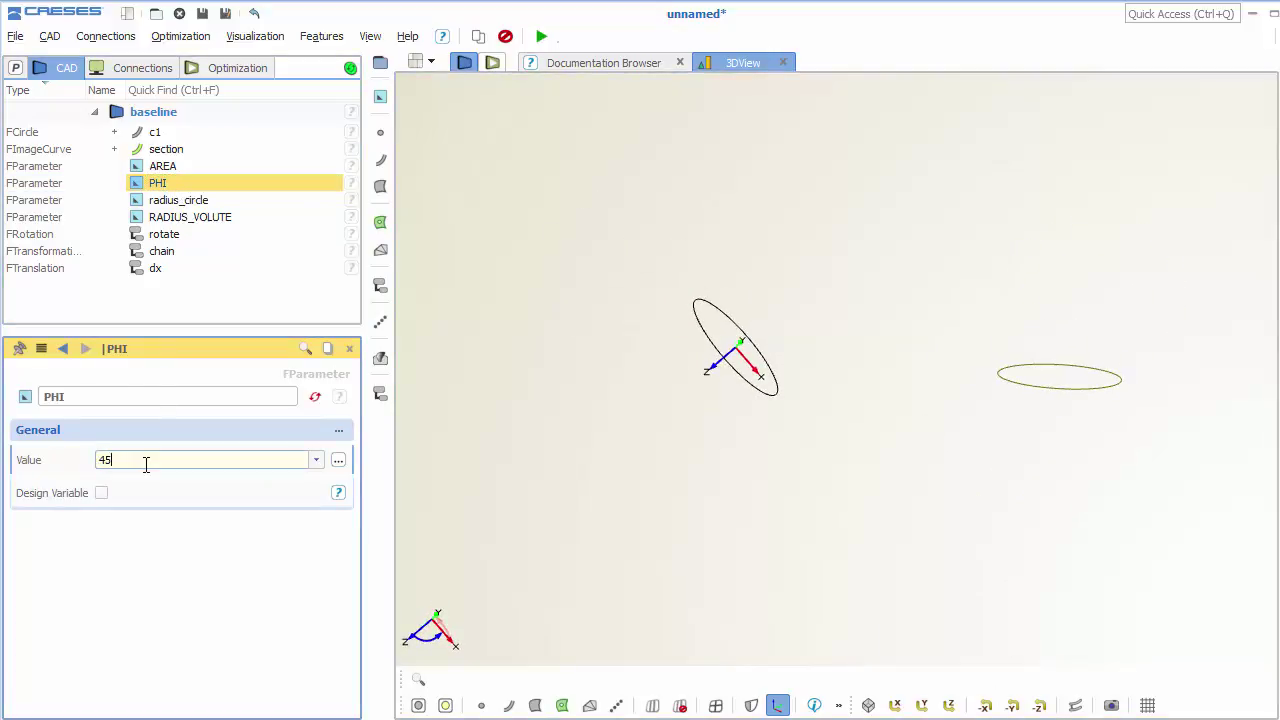
{"action": "type", "text": "90"}
{"action": "key", "text": "Return"}
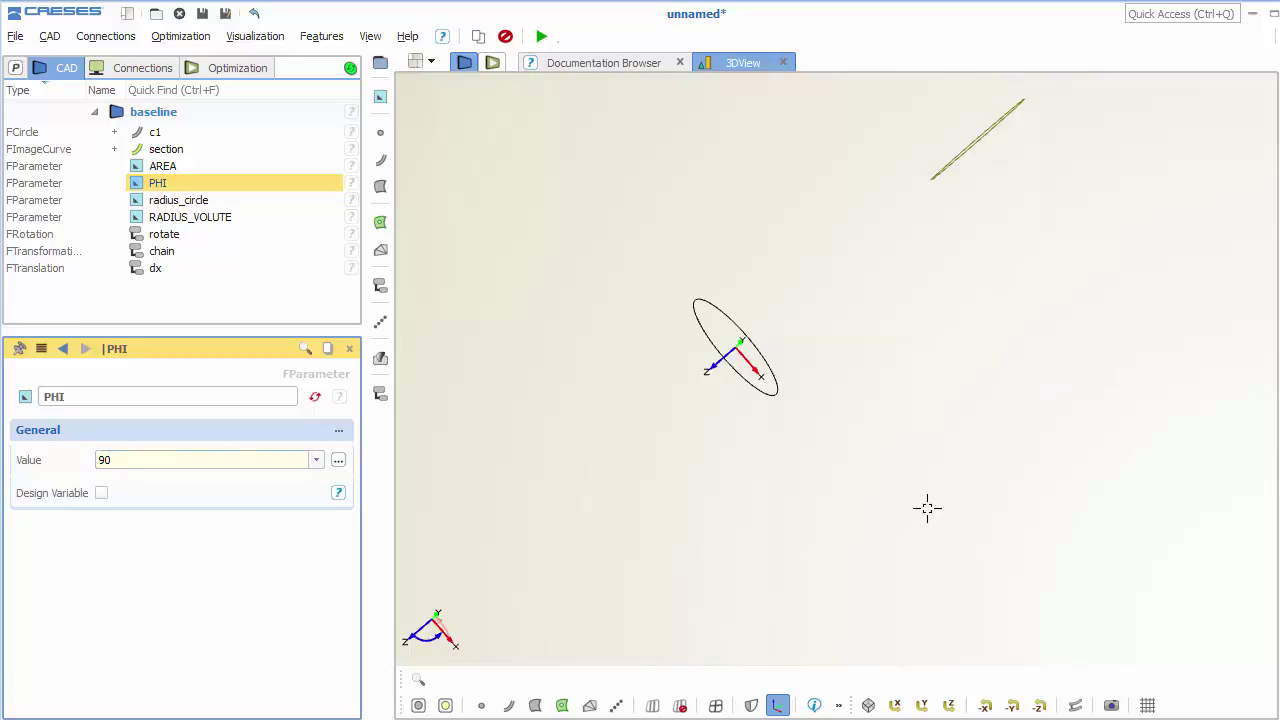
{"action": "left_click_drag", "start_coordinate": [926, 509], "coordinate": [870, 505]}
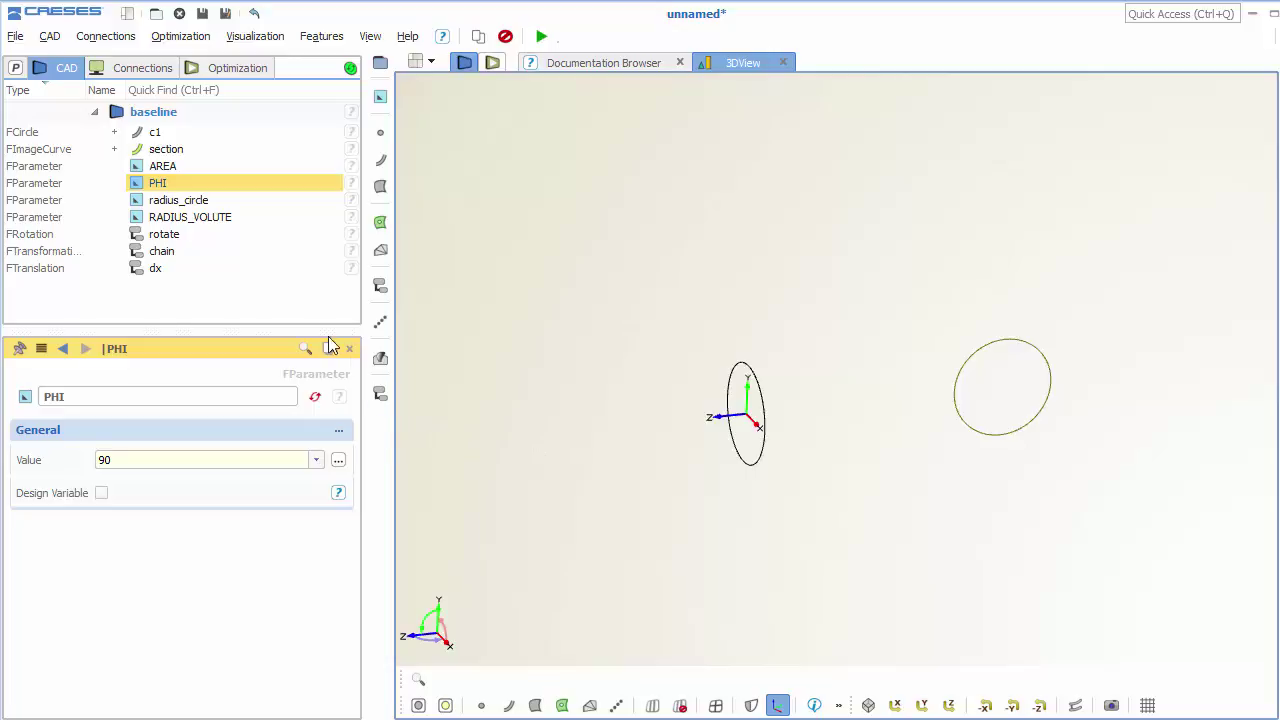
{"action": "left_click", "coordinate": [181, 270]}
Step: Create a feature definition from c1, section, radius_circle, rotate, chain and dx
{"action": "left_click", "coordinate": [181, 252], "text": "ctrl"}
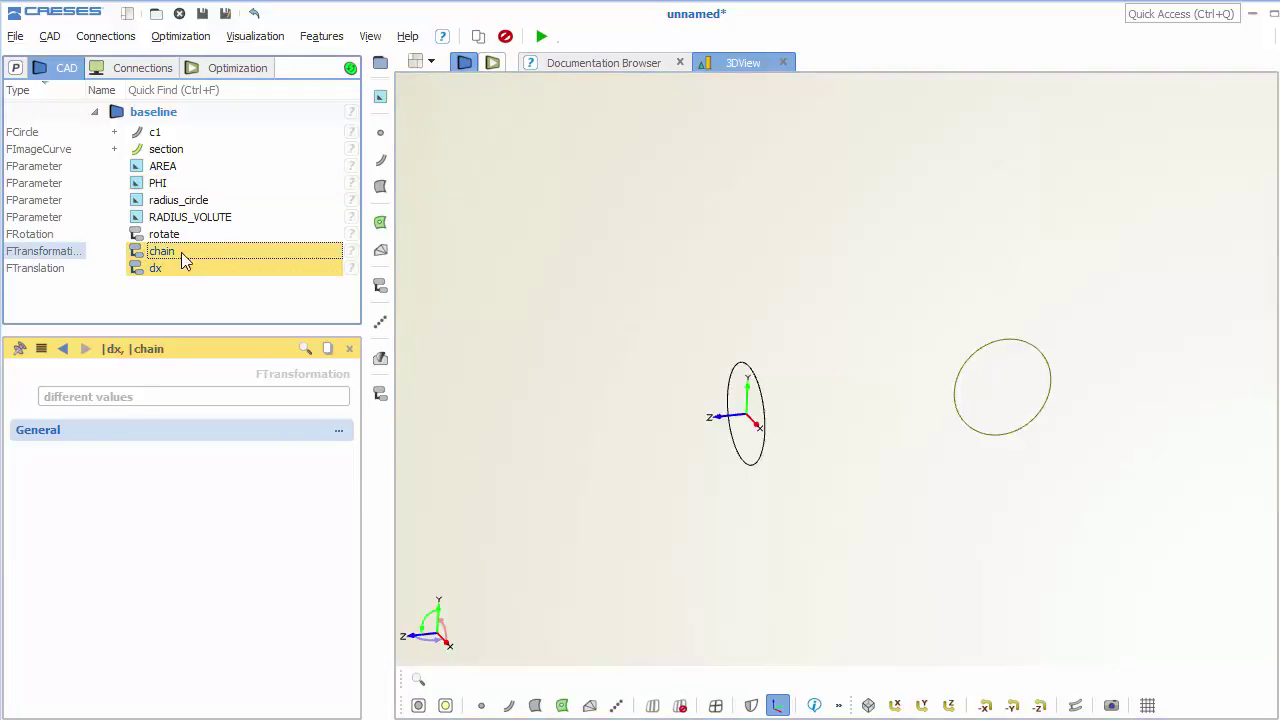
{"action": "left_click", "coordinate": [185, 236], "text": "ctrl"}
{"action": "left_click", "coordinate": [186, 201], "text": "ctrl"}
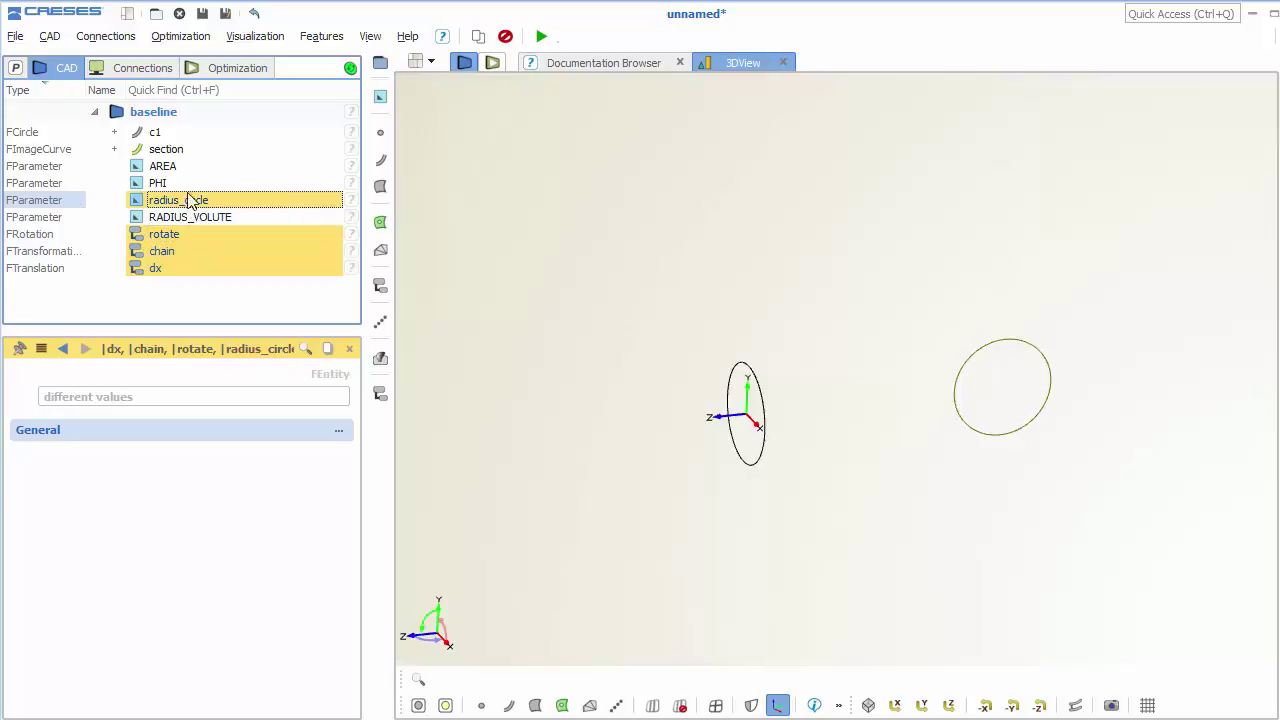
{"action": "left_click", "coordinate": [190, 150], "text": "ctrl"}
{"action": "left_click", "coordinate": [192, 134], "text": "ctrl"}
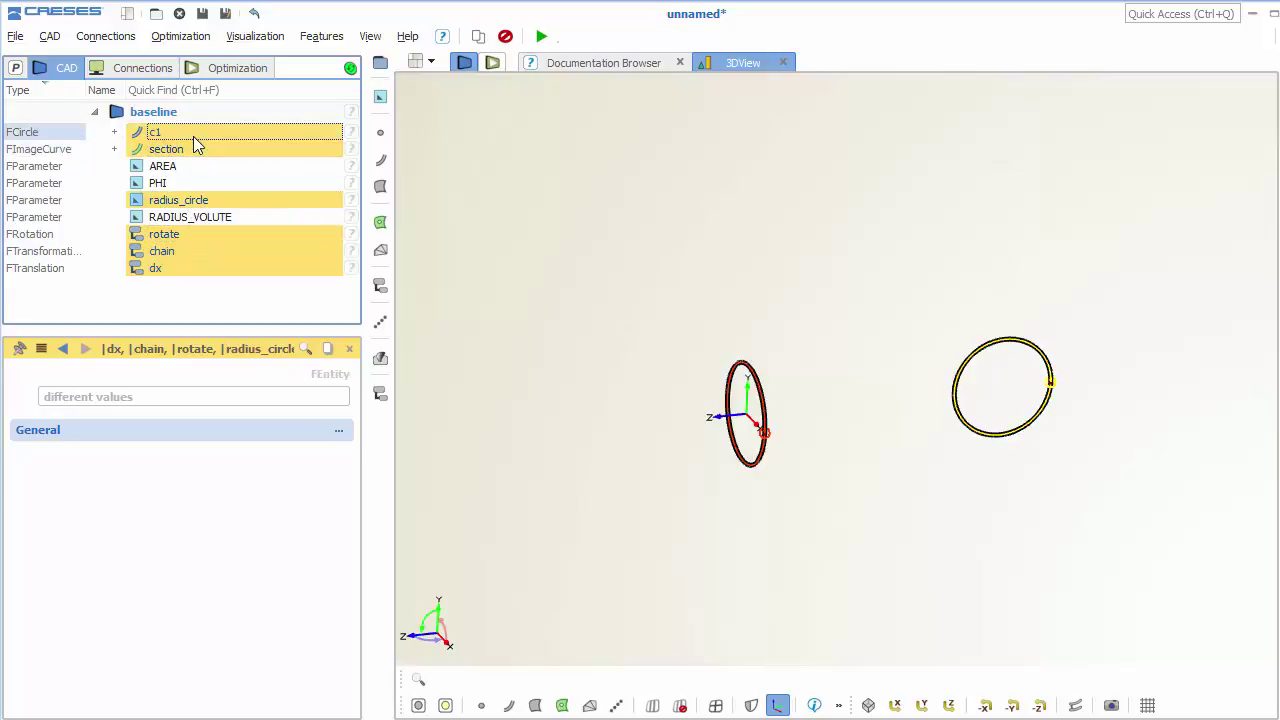
{"action": "right_click", "coordinate": [193, 137]}
{"action": "left_click", "coordinate": [352, 252]}
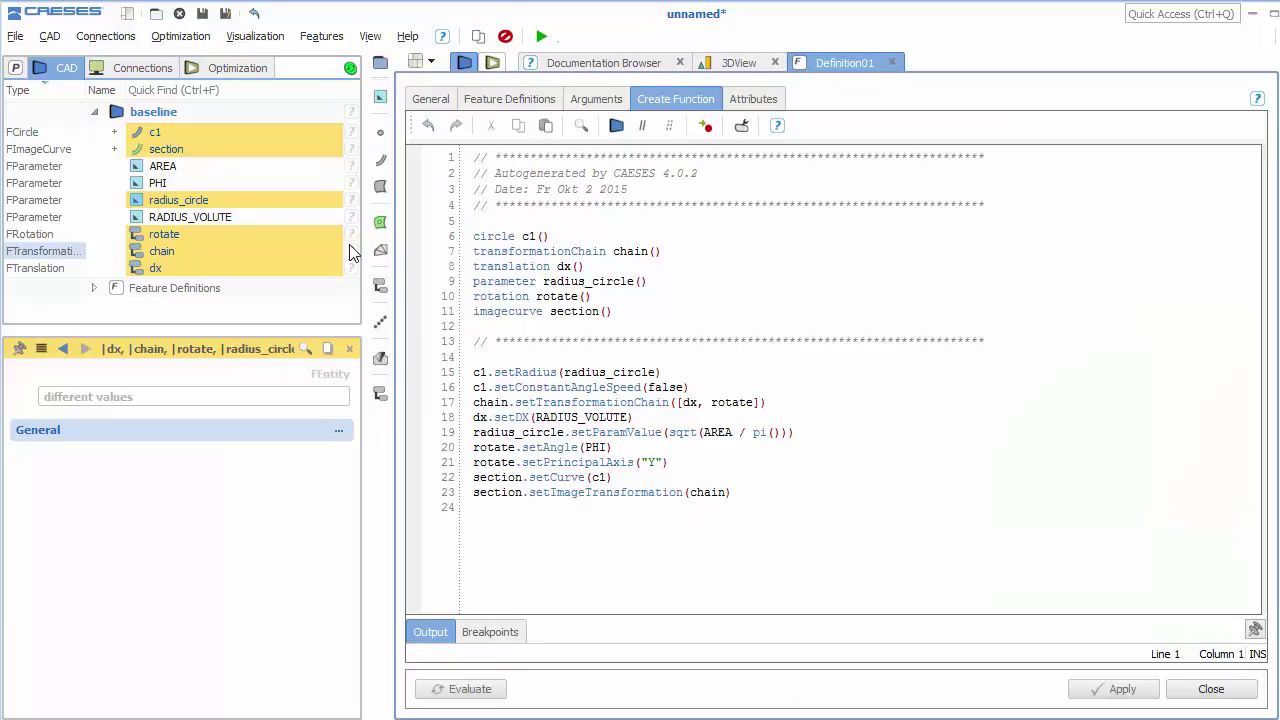
Step: Rename the feature definition to volutesection and apply it
{"action": "left_click", "coordinate": [431, 98]}
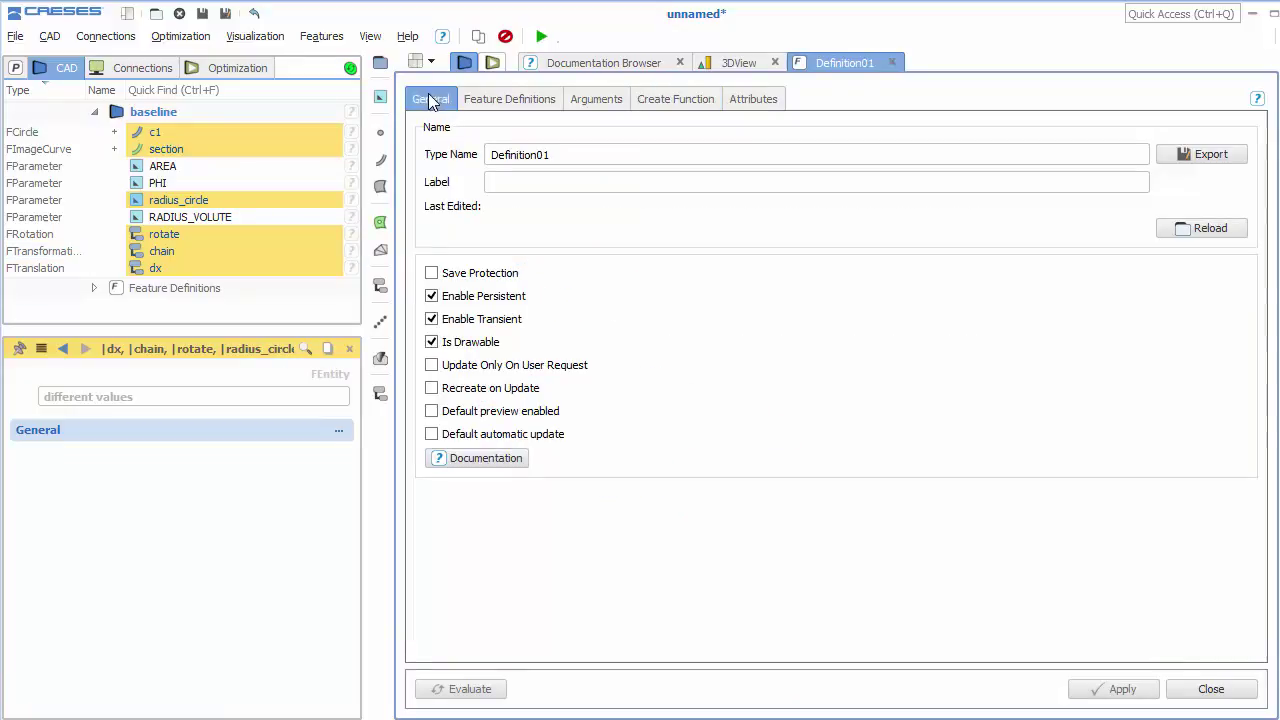
{"action": "left_click_drag", "start_coordinate": [554, 155], "coordinate": [440, 166]}
{"action": "type", "text": "volut"}
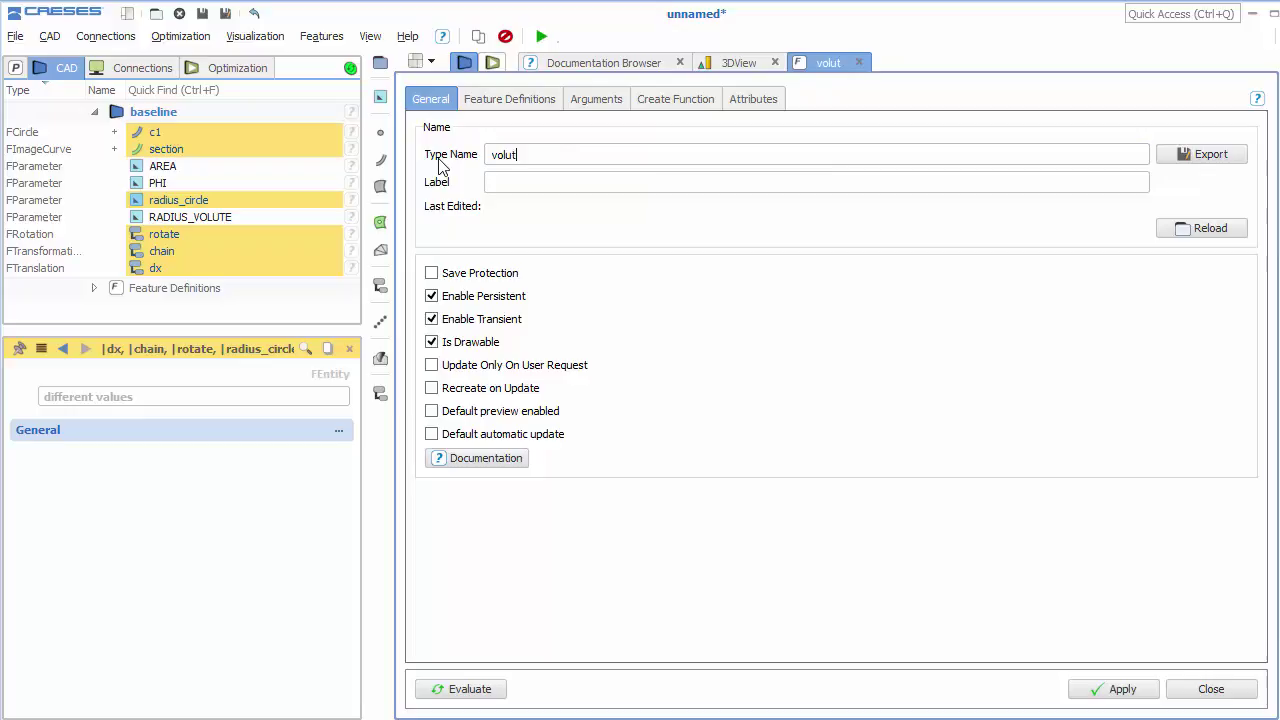
{"action": "type", "text": "esetctio"}
{"action": "key", "text": "BackSpace"}
{"action": "key", "text": "BackSpace"}
{"action": "key", "text": "BackSpace"}
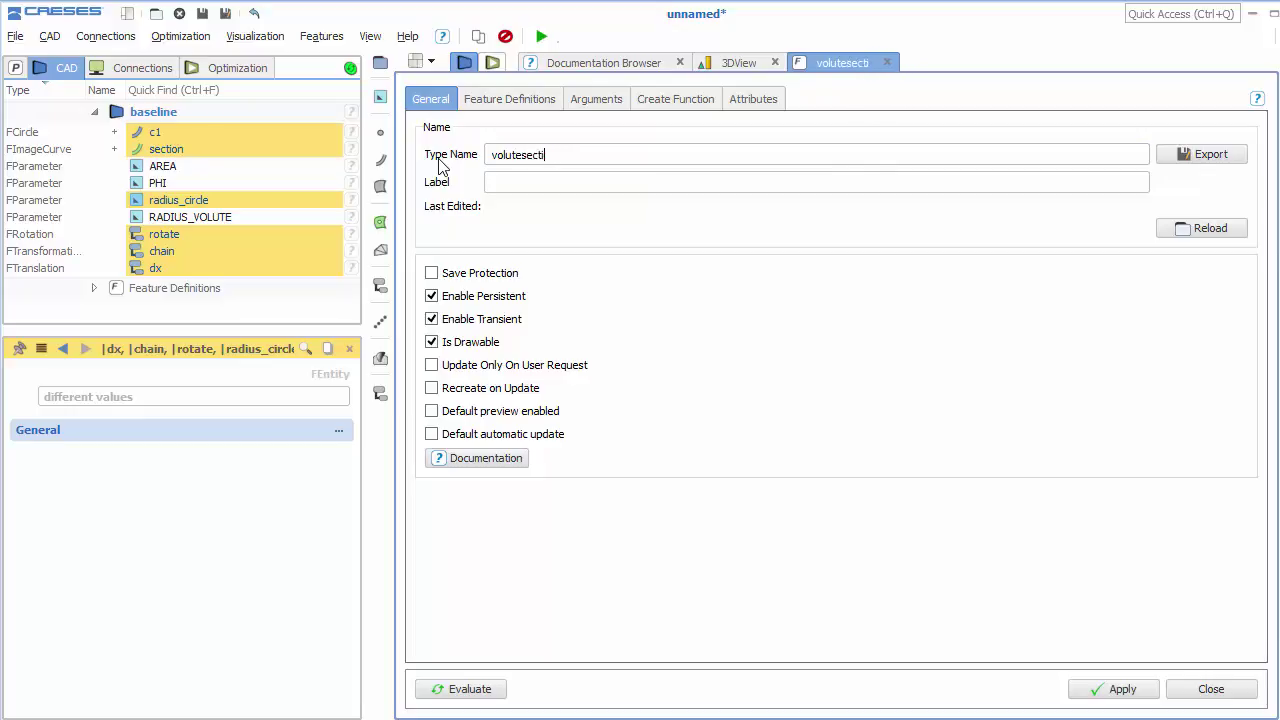
{"action": "type", "text": "tion"}
{"action": "left_click", "coordinate": [1105, 689]}
{"action": "left_click", "coordinate": [677, 99]}
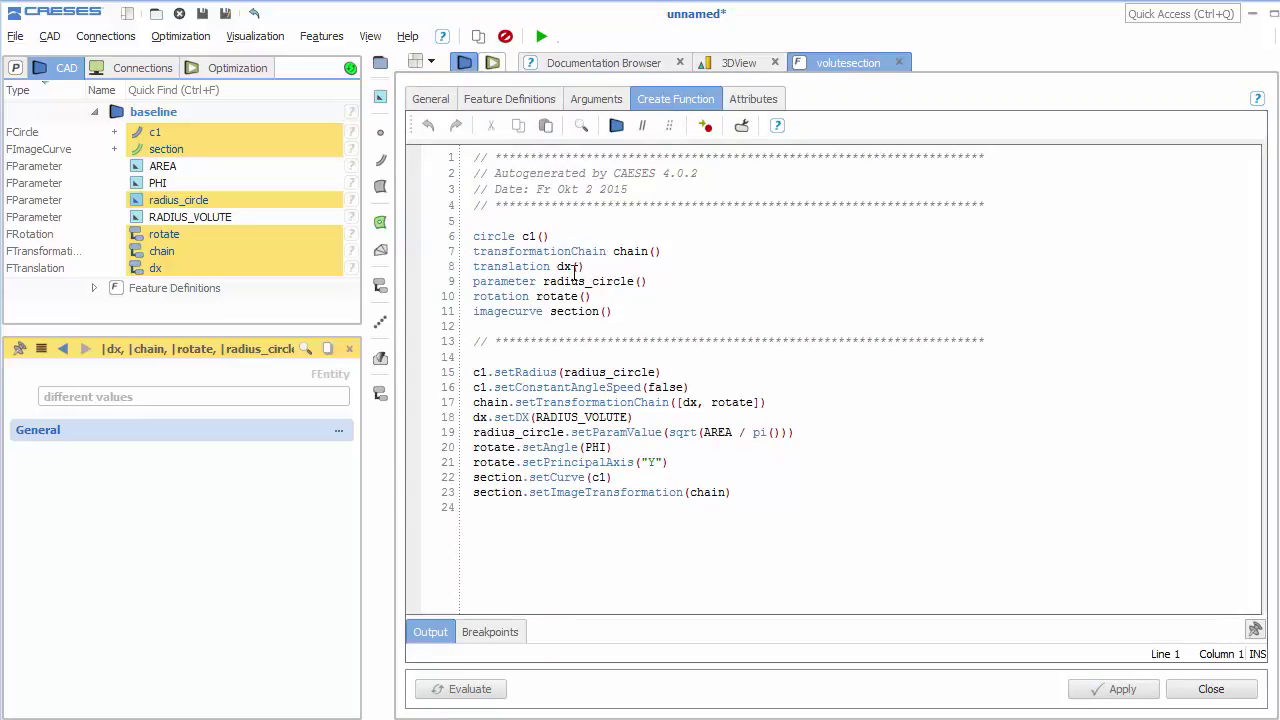
{"action": "left_click", "coordinate": [94, 288]}
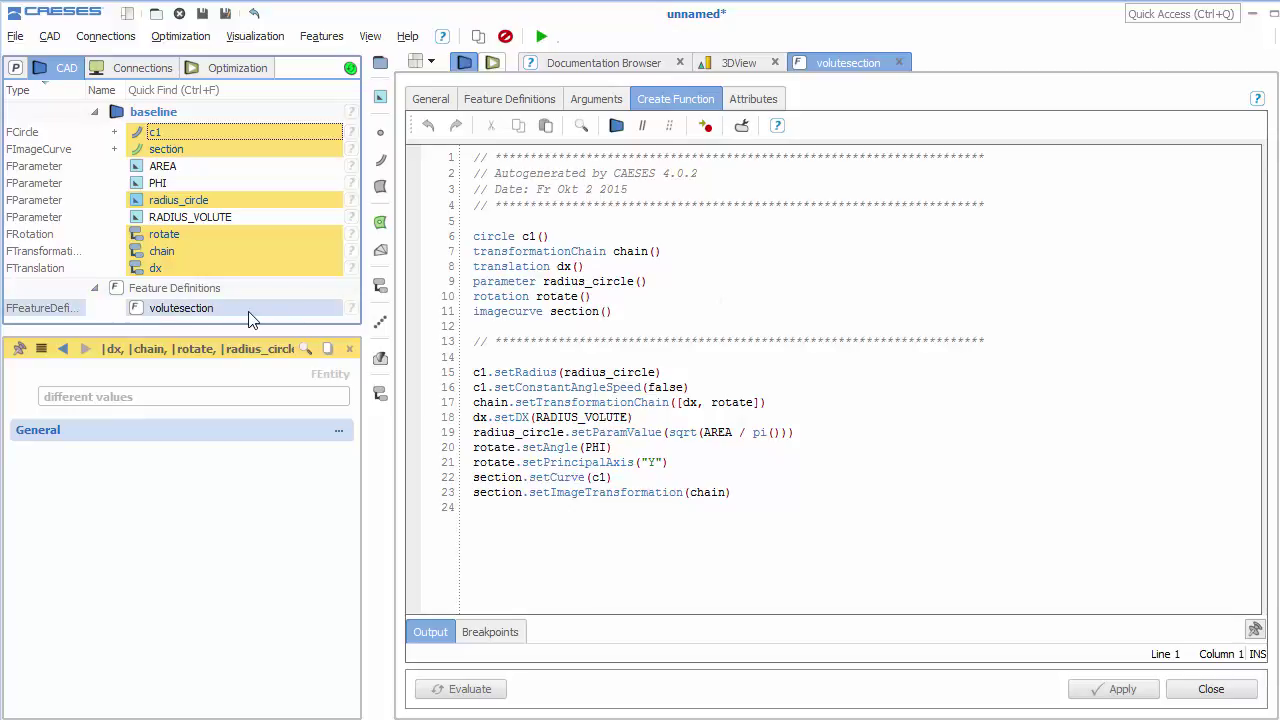
Step: Group objects c1 through dx into a new scope renamed 00_setup
{"action": "left_click", "coordinate": [735, 63]}
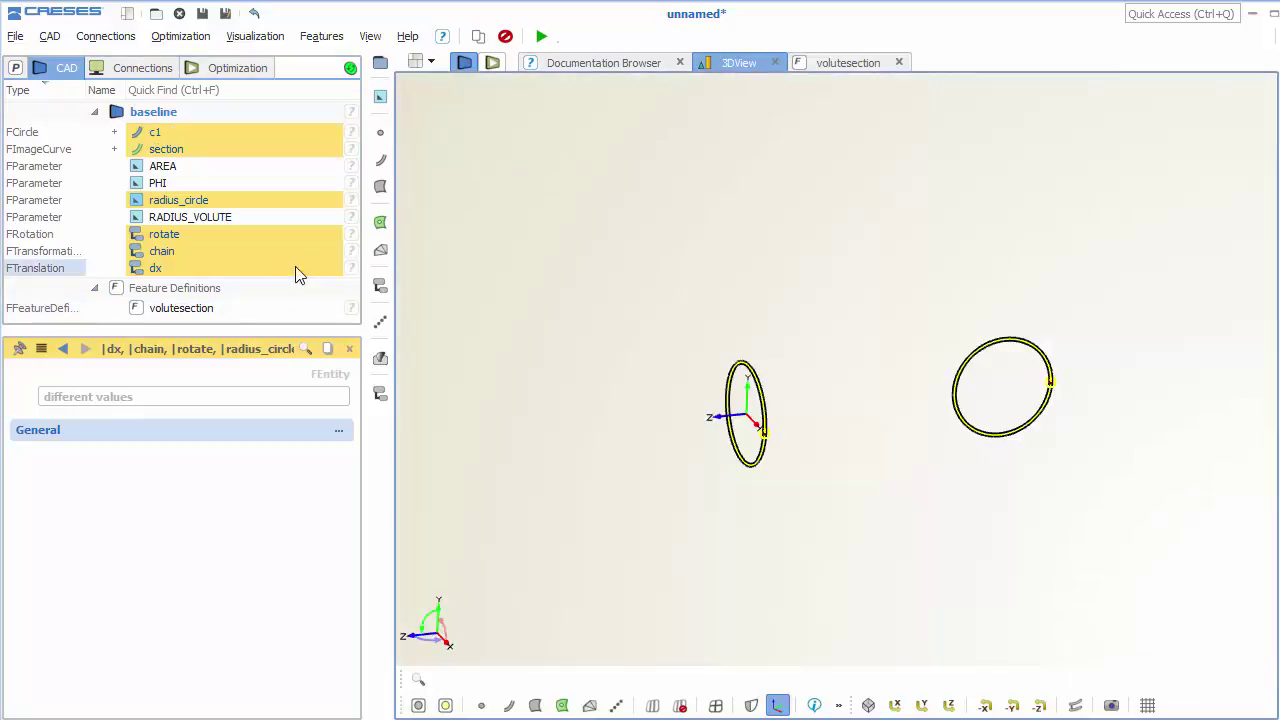
{"action": "left_click", "coordinate": [185, 268]}
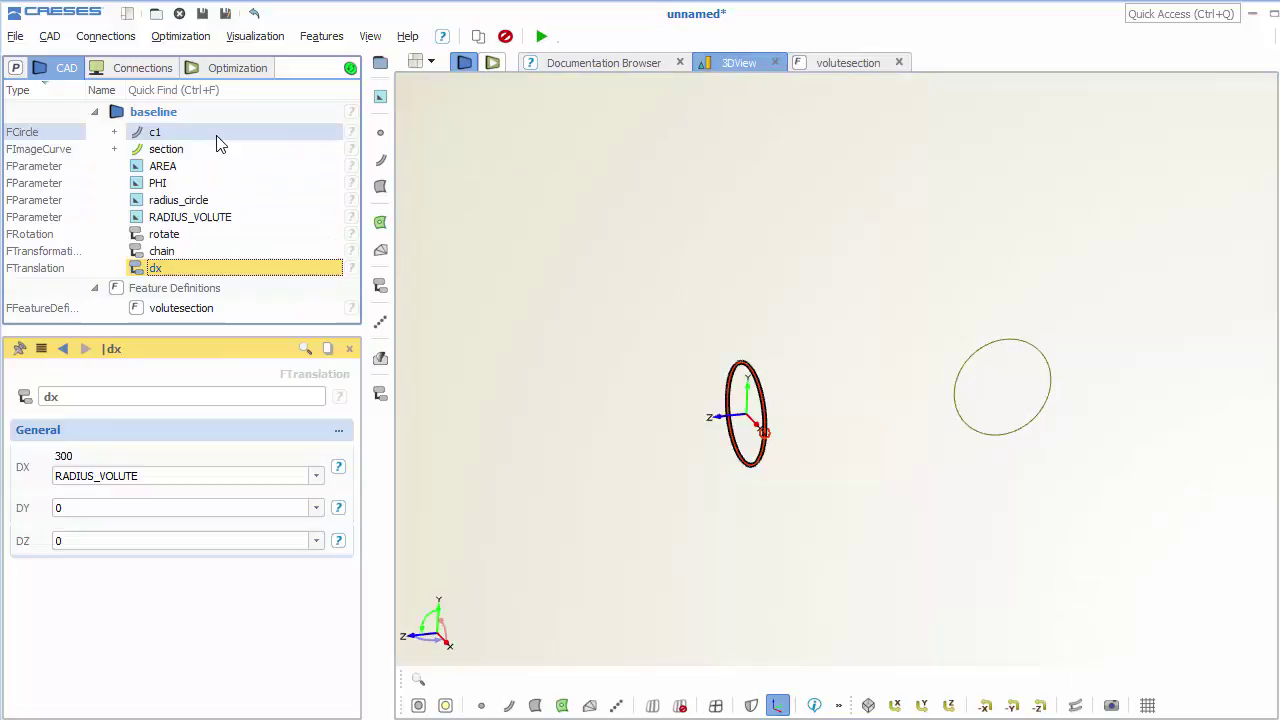
{"action": "left_click", "coordinate": [220, 143], "text": "shift"}
{"action": "left_click", "coordinate": [380, 63]}
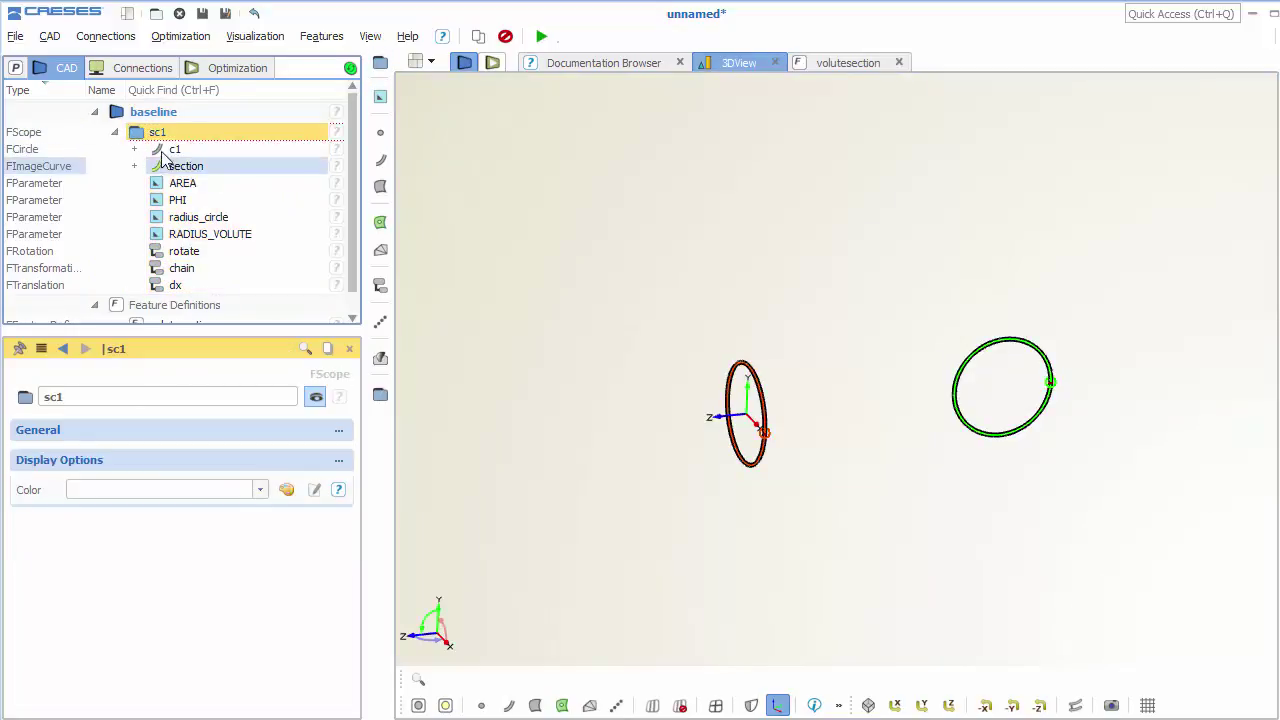
{"action": "double_click", "coordinate": [137, 134]}
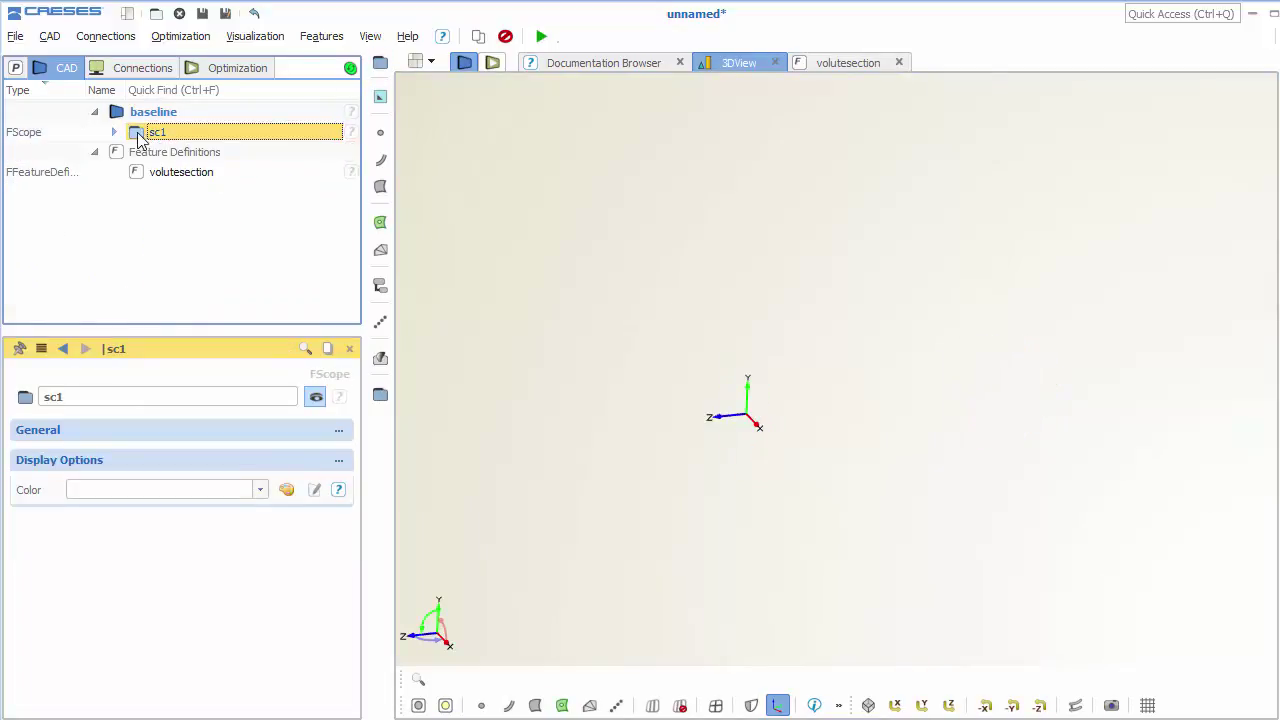
{"action": "double_click", "coordinate": [115, 397]}
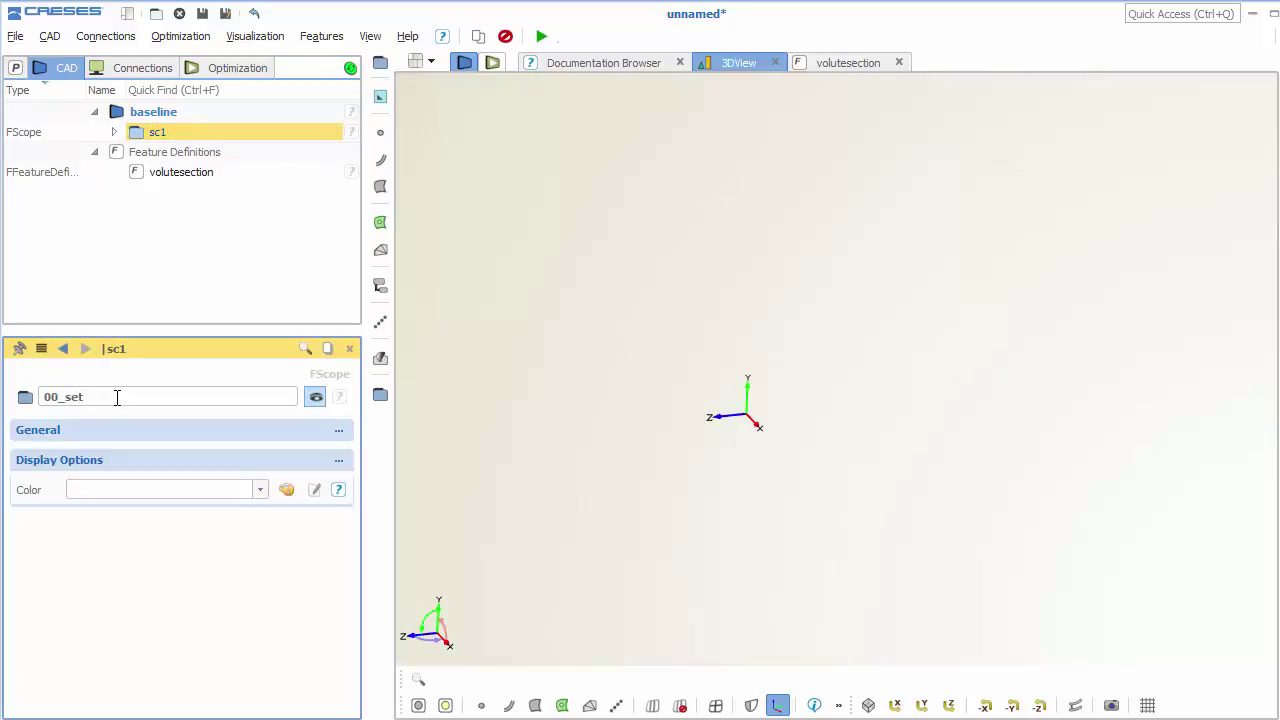
{"action": "key", "text": "Return"}
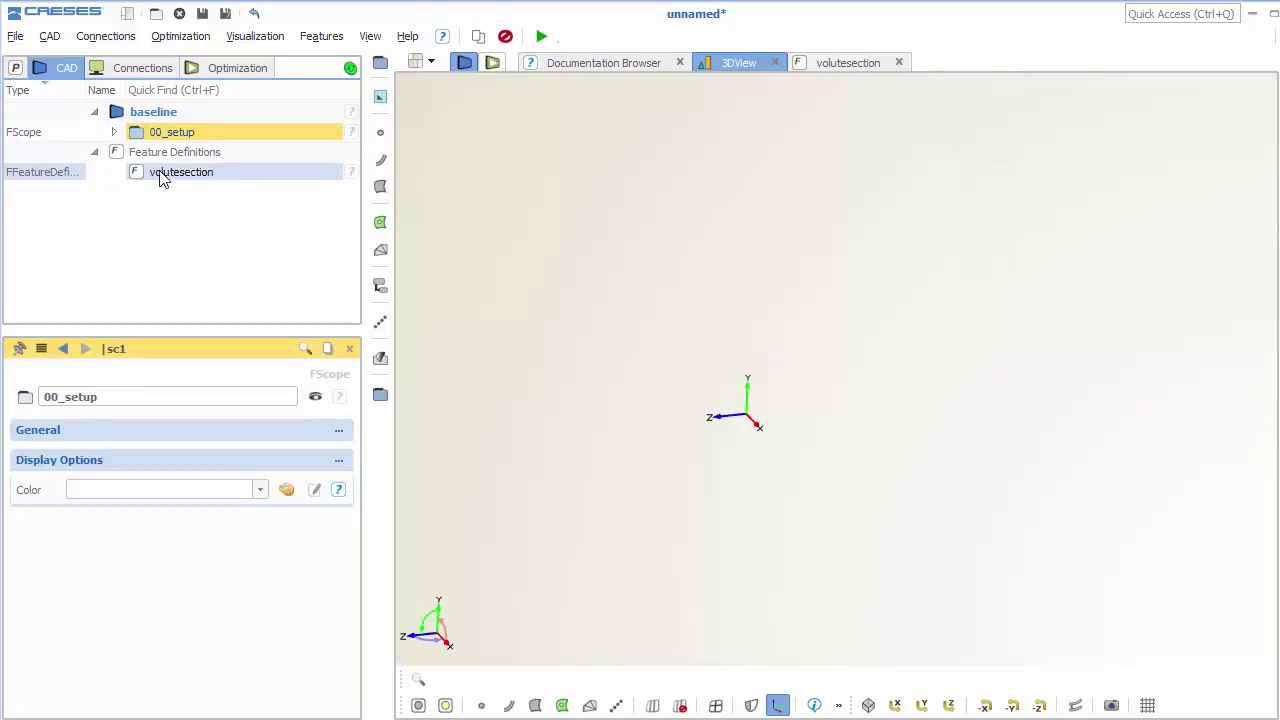
Step: Create a volutesection feature named test with RADIUS_VOLUTE 400
{"action": "left_click", "coordinate": [163, 174]}
{"action": "right_click", "coordinate": [165, 177]}
{"action": "left_click", "coordinate": [225, 287]}
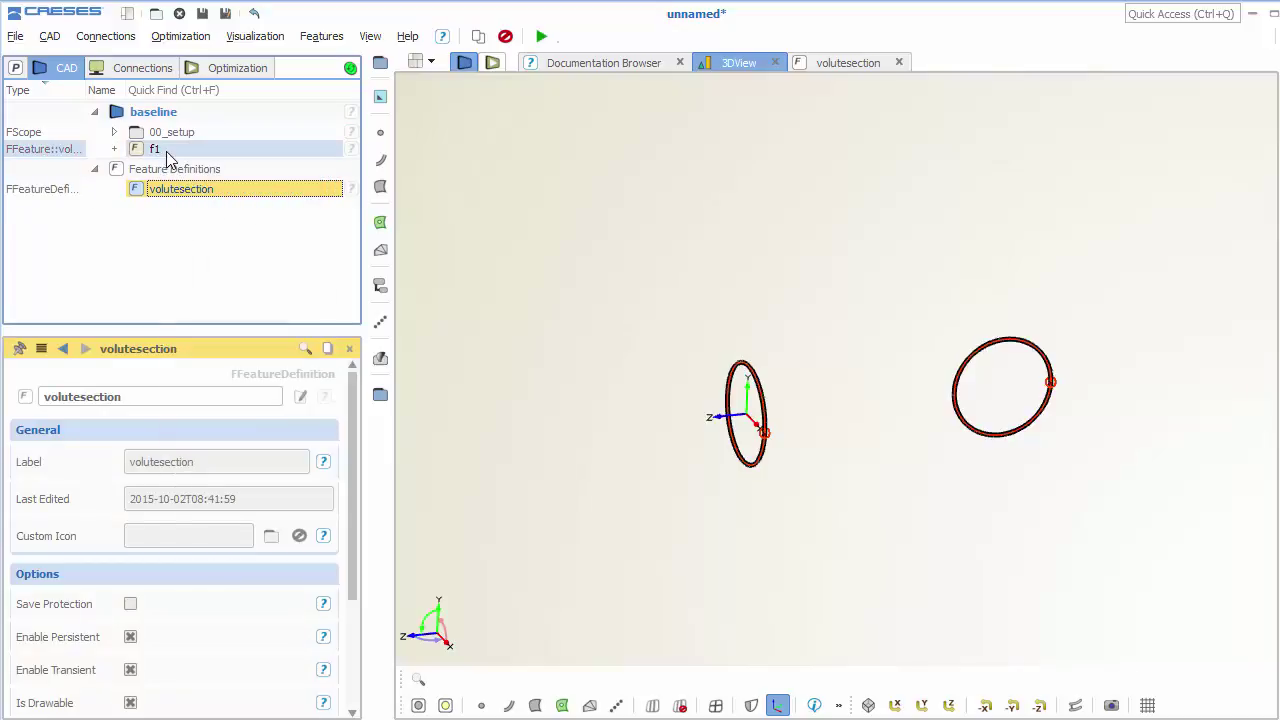
{"action": "double_click", "coordinate": [114, 396]}
{"action": "type", "text": "test"}
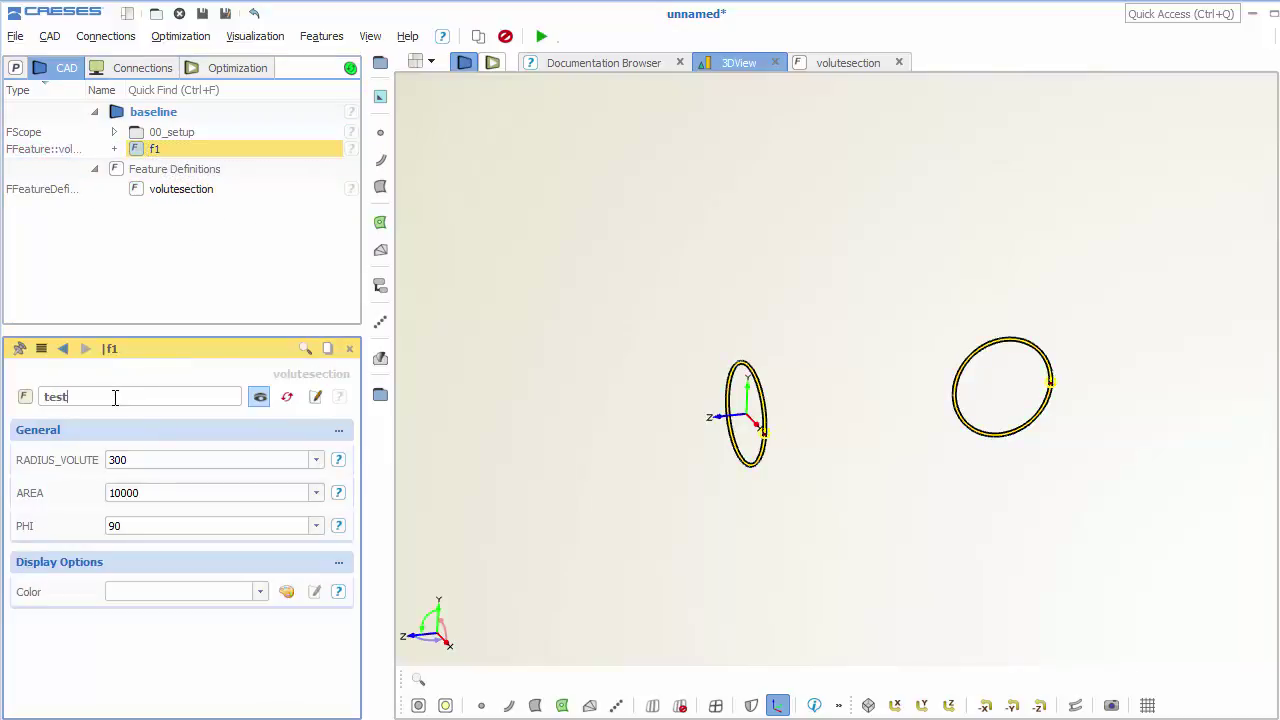
{"action": "double_click", "coordinate": [159, 459]}
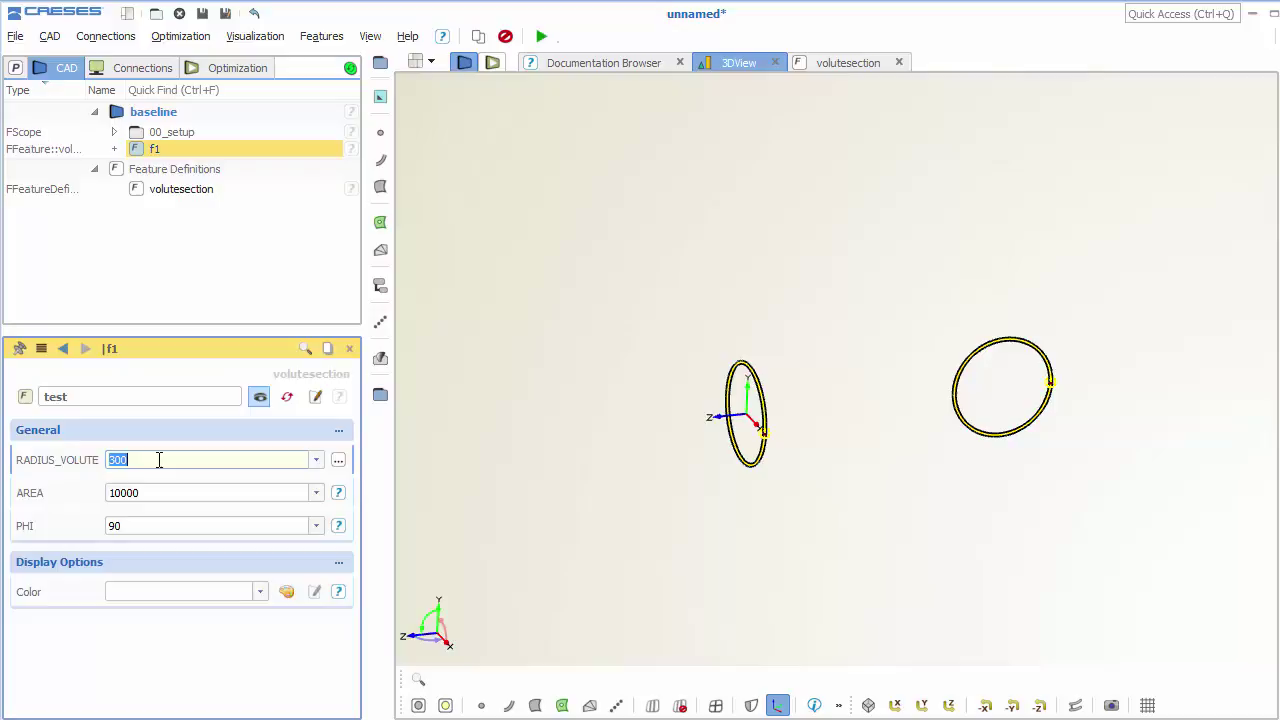
{"action": "type", "text": "3"}
{"action": "key", "text": "Return"}
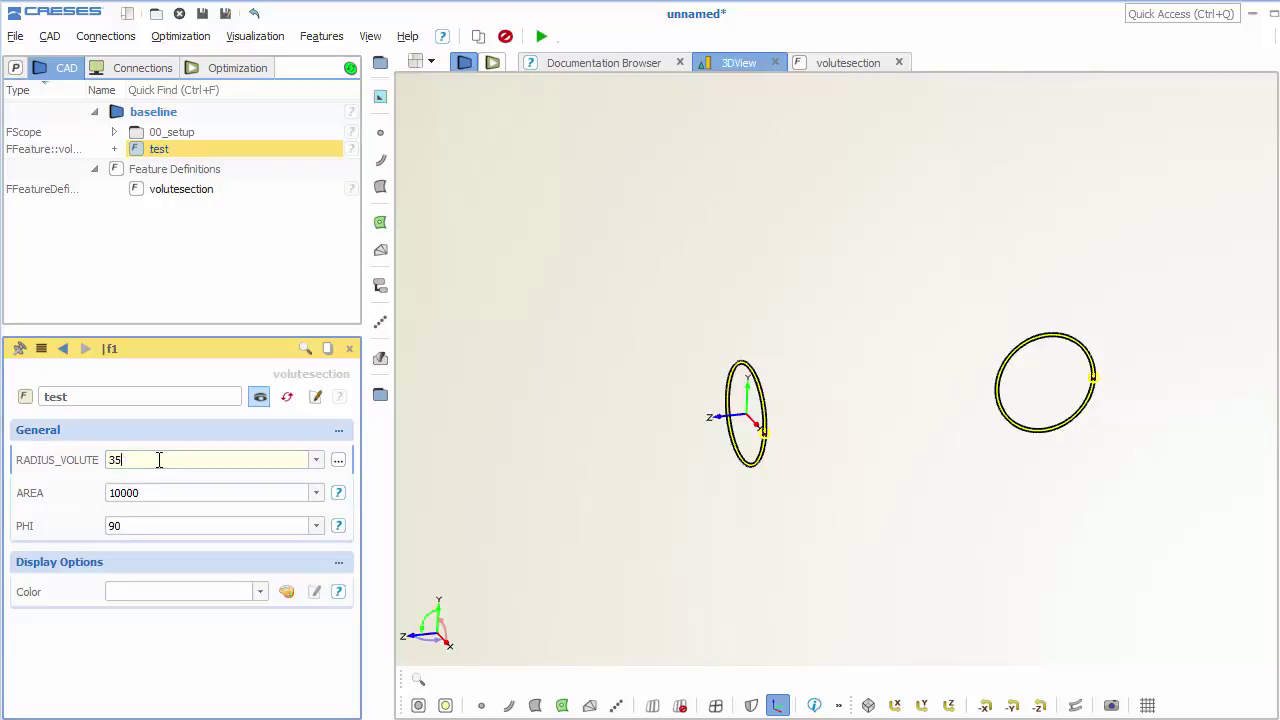
{"action": "type", "text": "400"}
{"action": "key", "text": "Return"}
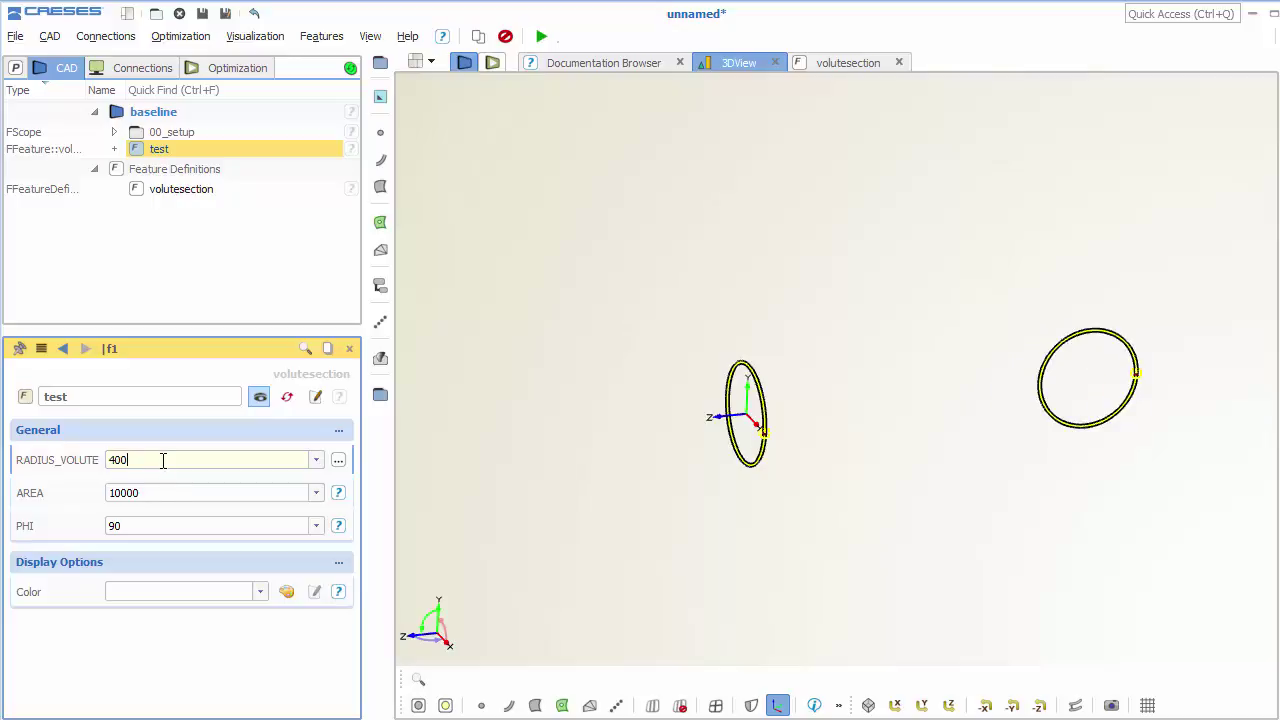
Step: Try AREA as 10000*1.2, keep it at 10000, and set PHI to 0
{"action": "left_click", "coordinate": [197, 490]}
{"action": "type", "text": "*1.2"}
{"action": "key", "text": "Return"}
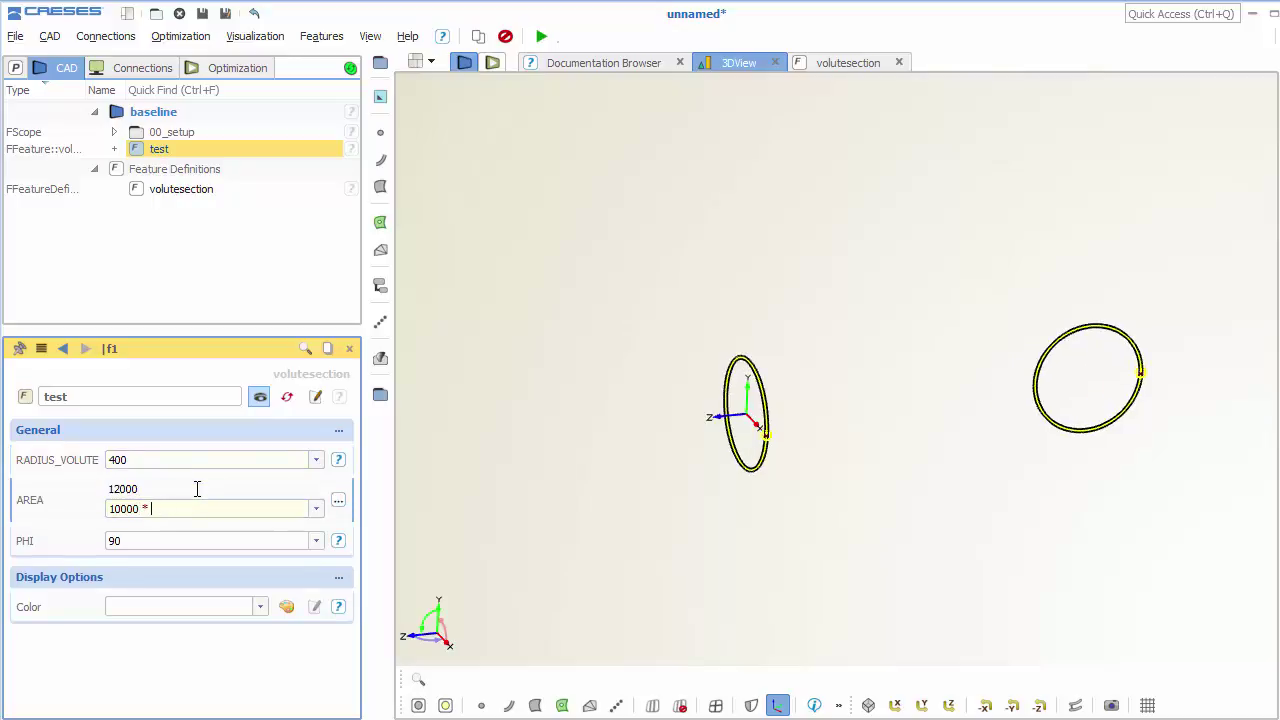
{"action": "key", "text": "Return"}
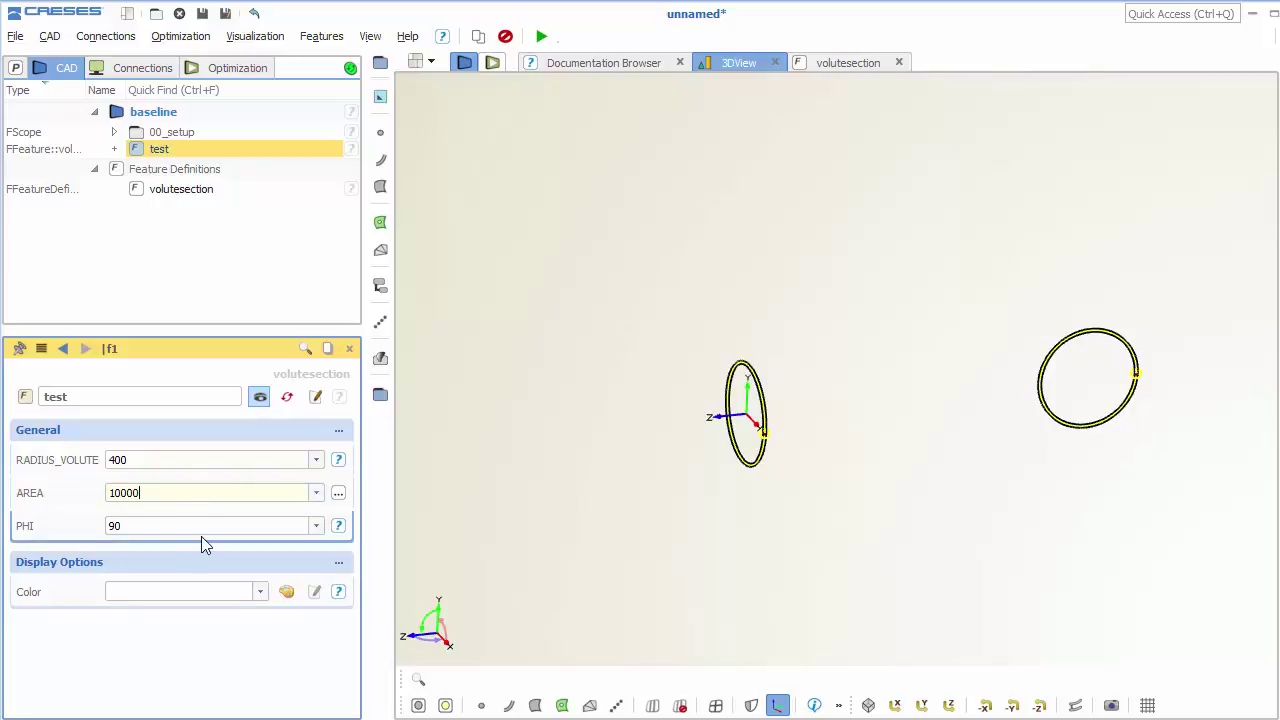
{"action": "left_click", "coordinate": [206, 524]}
{"action": "double_click", "coordinate": [206, 524]}
{"action": "type", "text": "0"}
{"action": "key", "text": "Return"}
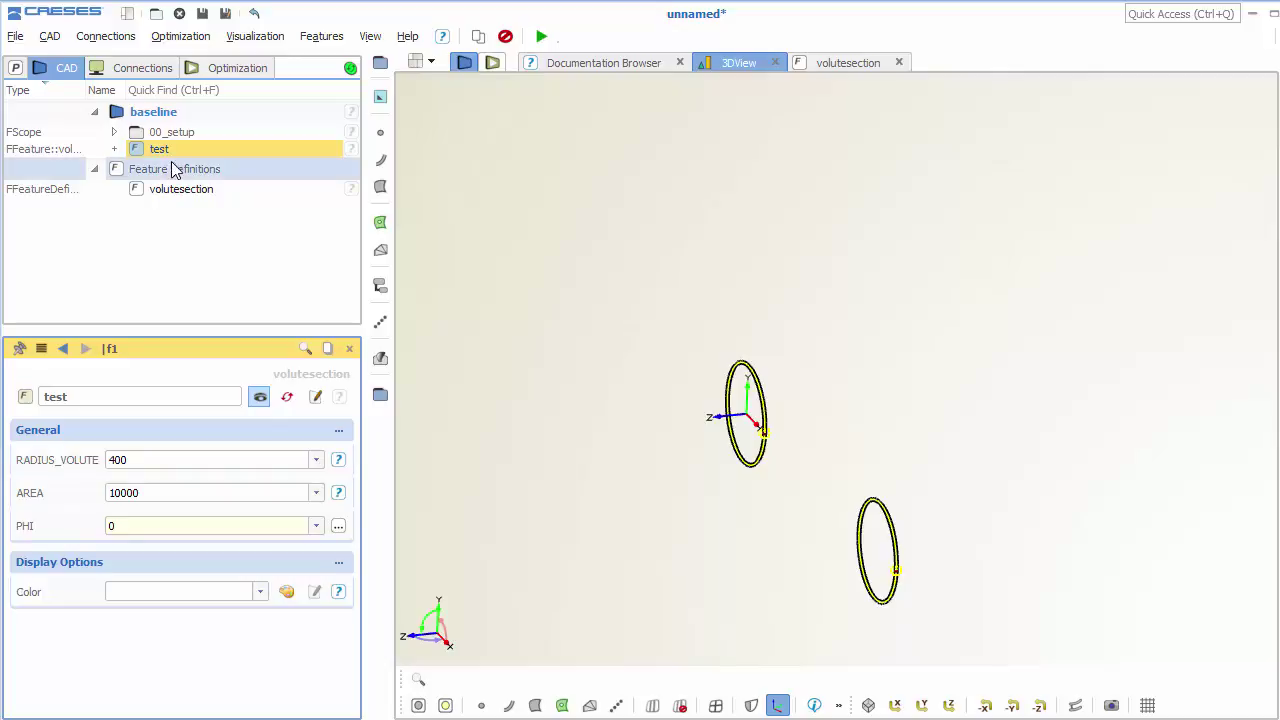
Step: Move the test feature into the 00_setup scope and collapse it
{"action": "left_click_drag", "start_coordinate": [172, 152], "coordinate": [216, 142]}
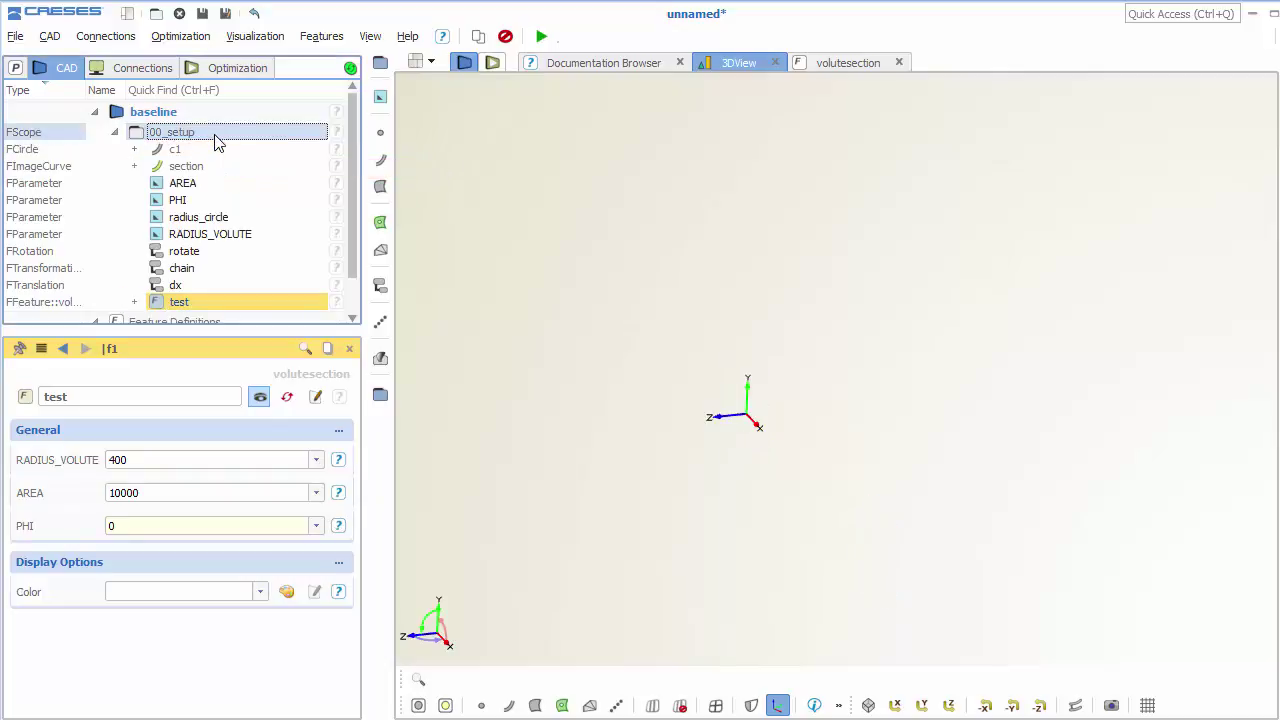
{"action": "left_click", "coordinate": [114, 132]}
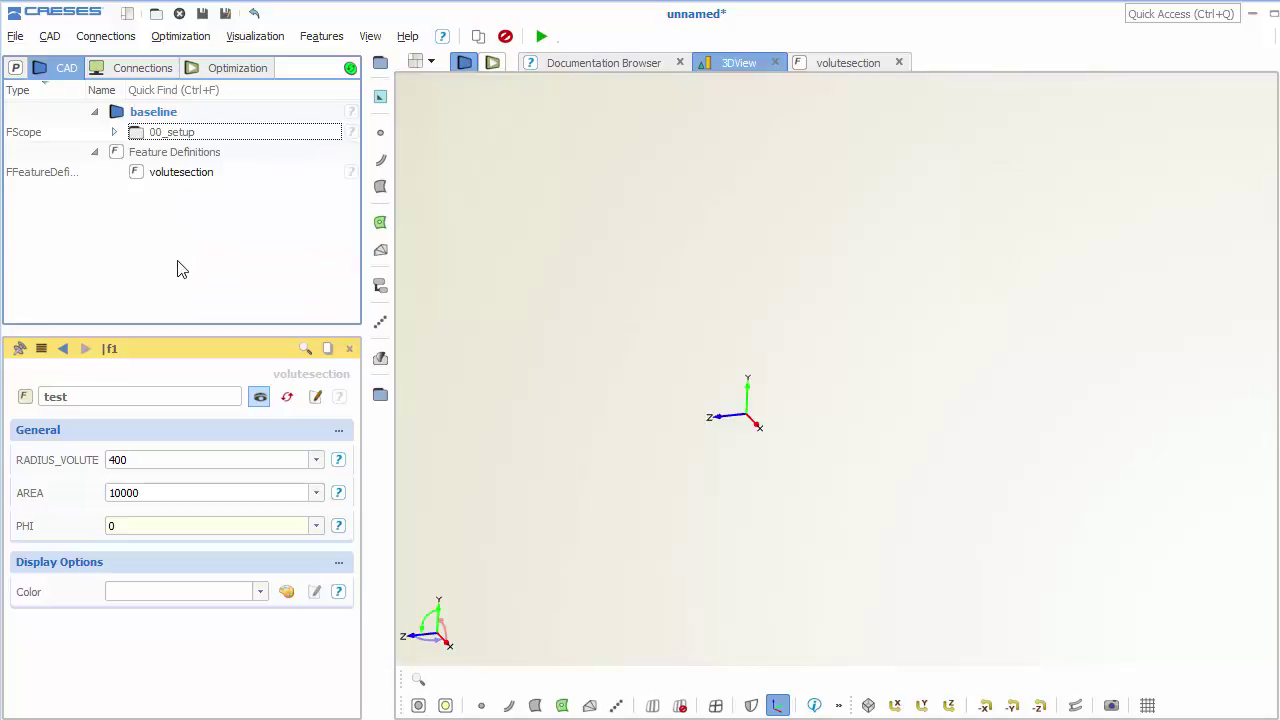
{"action": "left_click", "coordinate": [277, 306]}
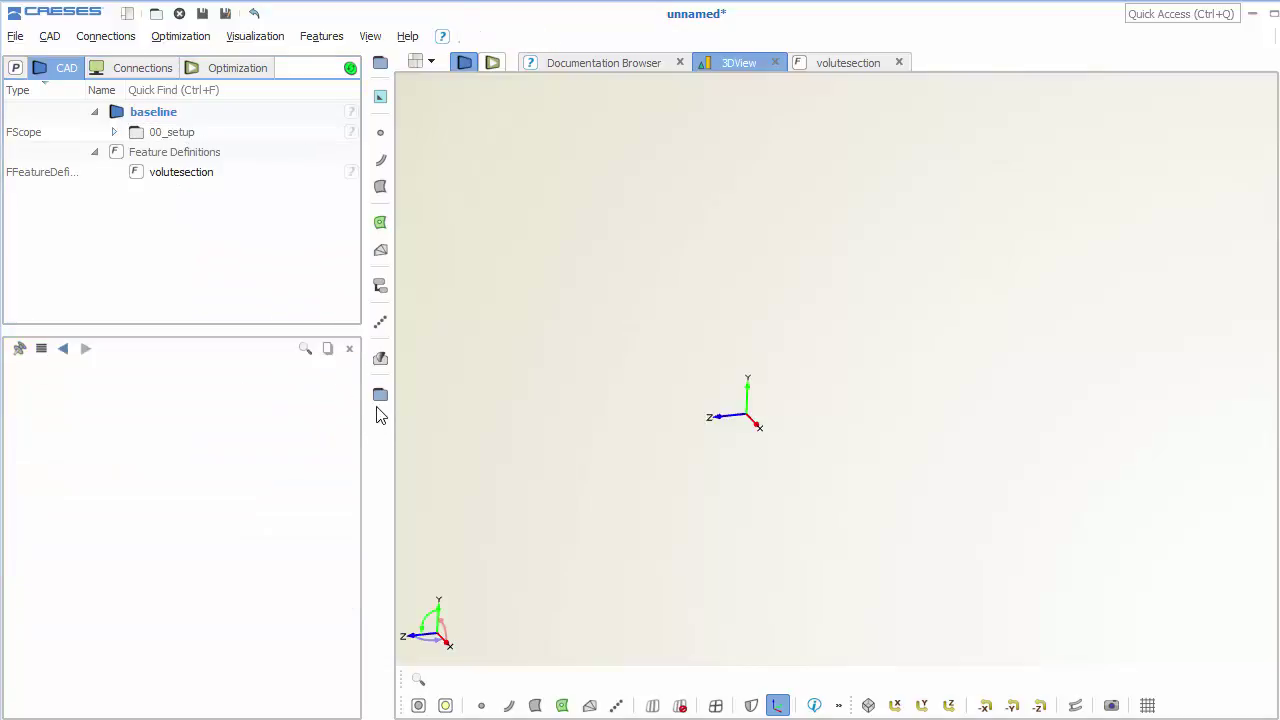
Step: In the volutesection create function, start a c1 line after setRadius and browse c1's set methods
{"action": "double_click", "coordinate": [180, 178]}
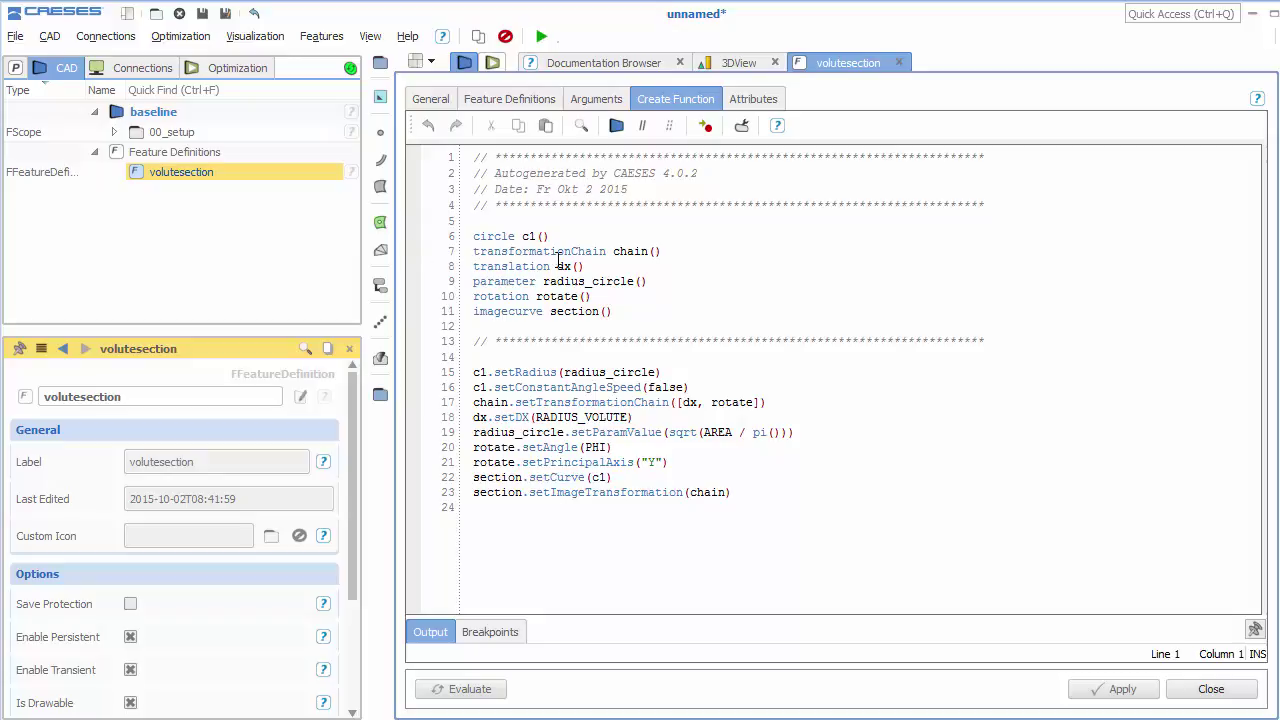
{"action": "left_click", "coordinate": [681, 374]}
{"action": "key", "text": "Return"}
{"action": "type", "text": "c1.set"}
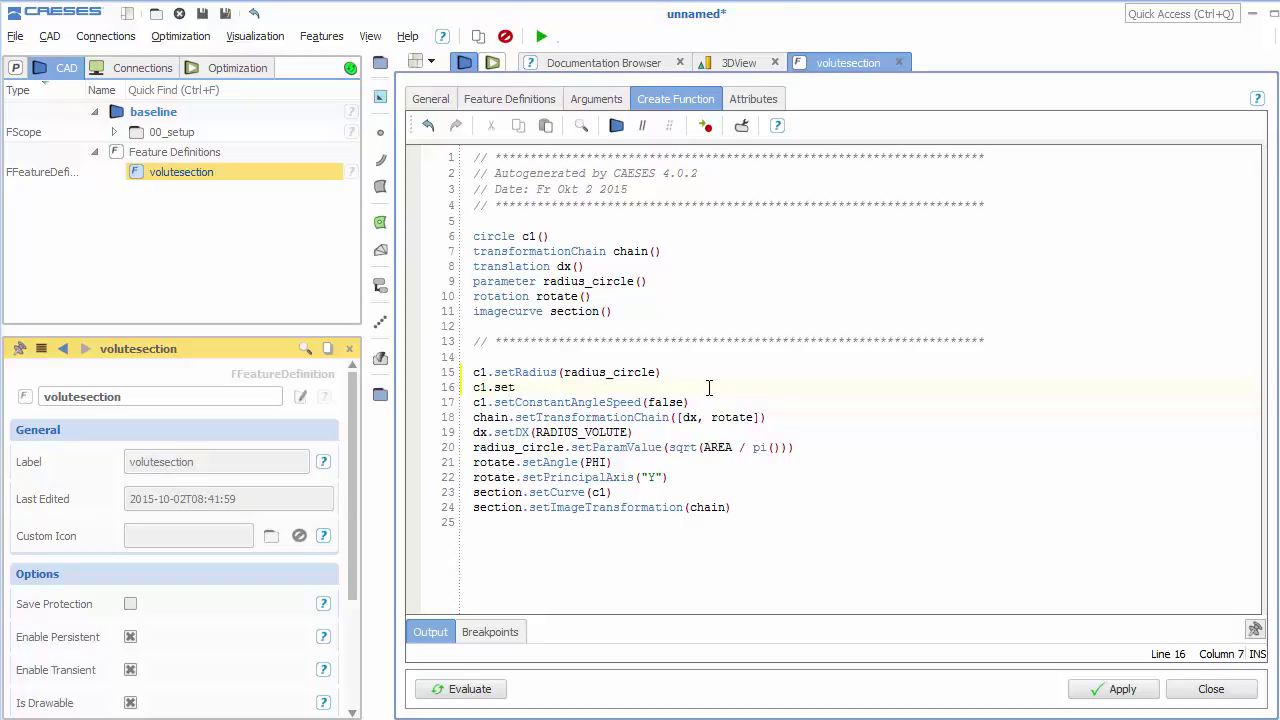
{"action": "key", "text": "ctrl+space"}
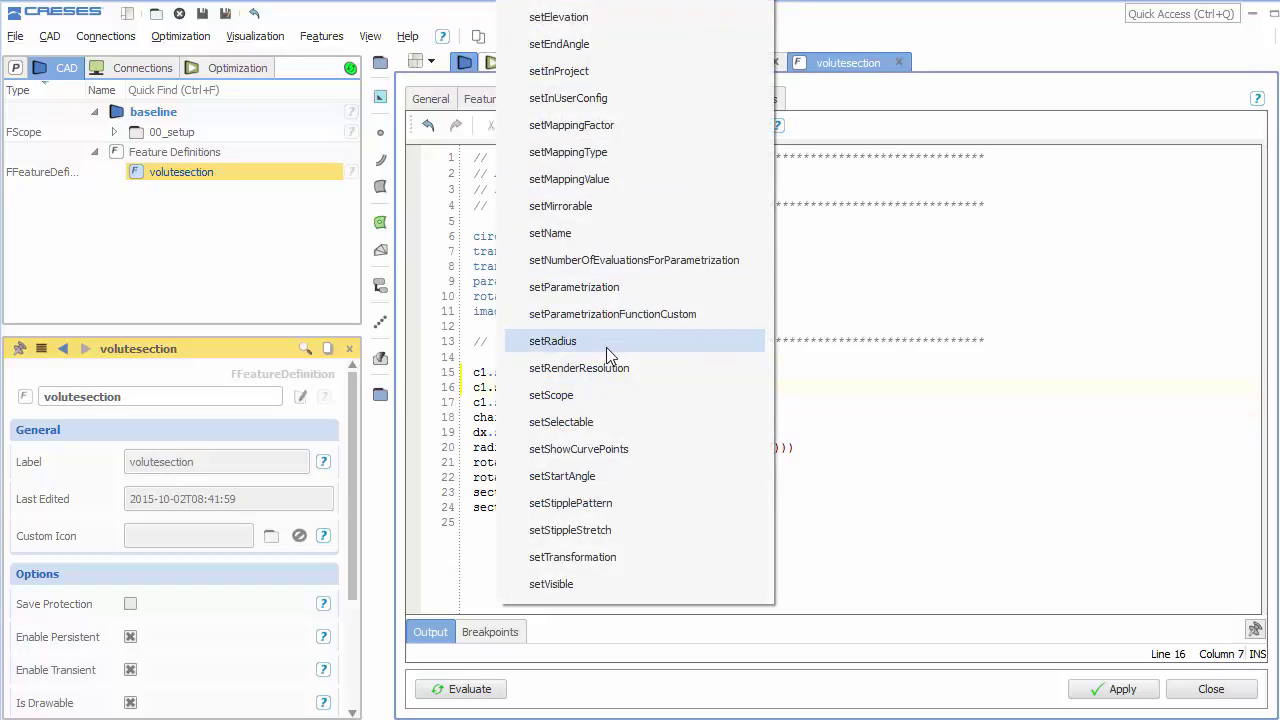
{"action": "left_click", "coordinate": [113, 137]}
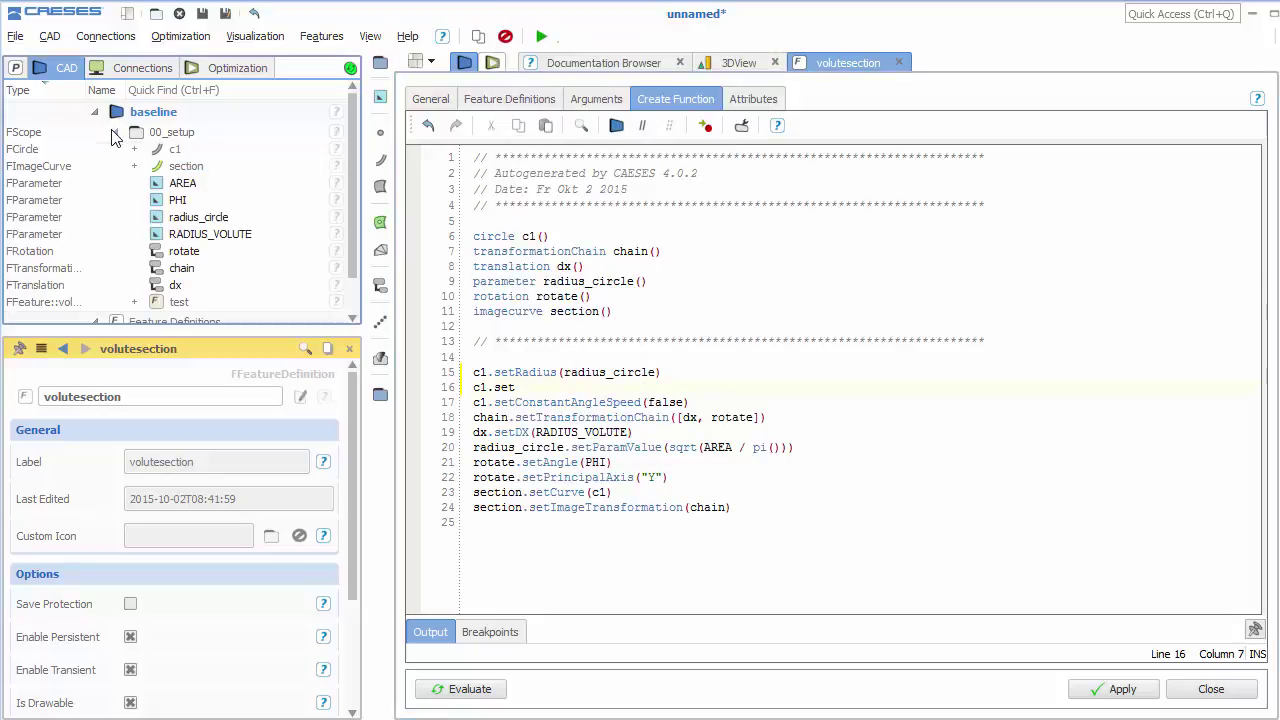
{"action": "left_click", "coordinate": [172, 149]}
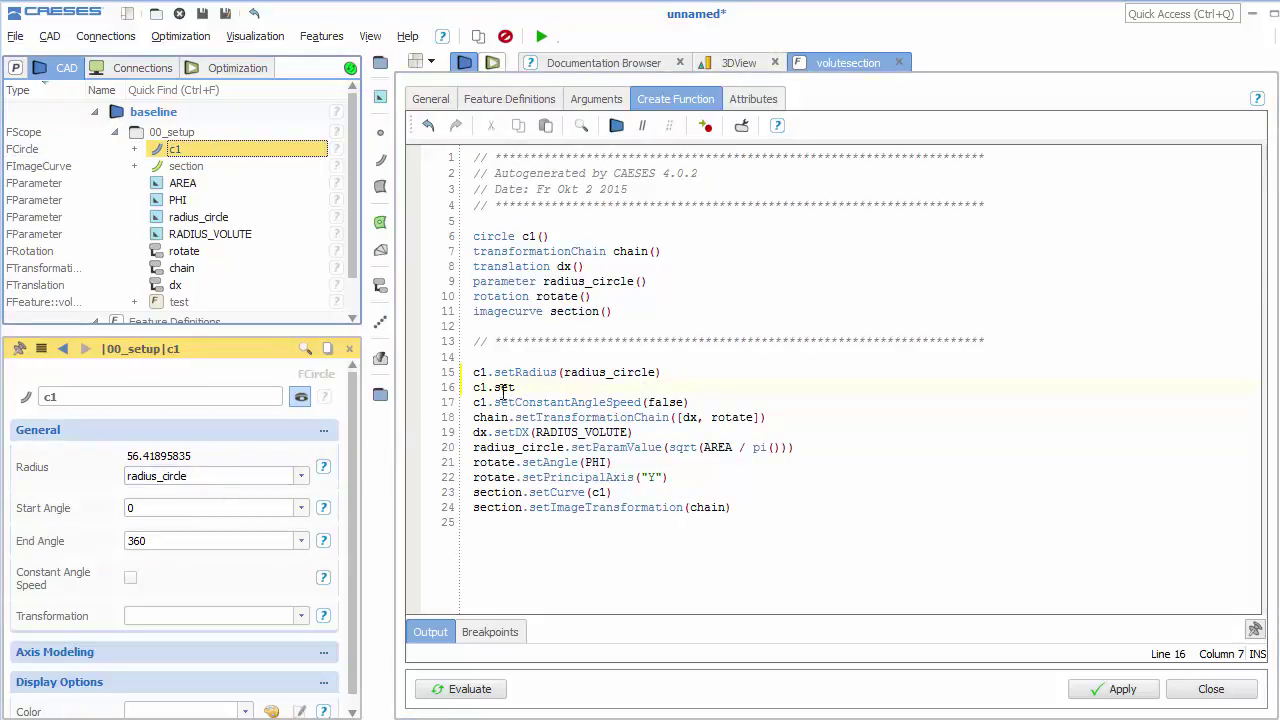
{"action": "left_click", "coordinate": [530, 390]}
{"action": "key", "text": "ctrl+space"}
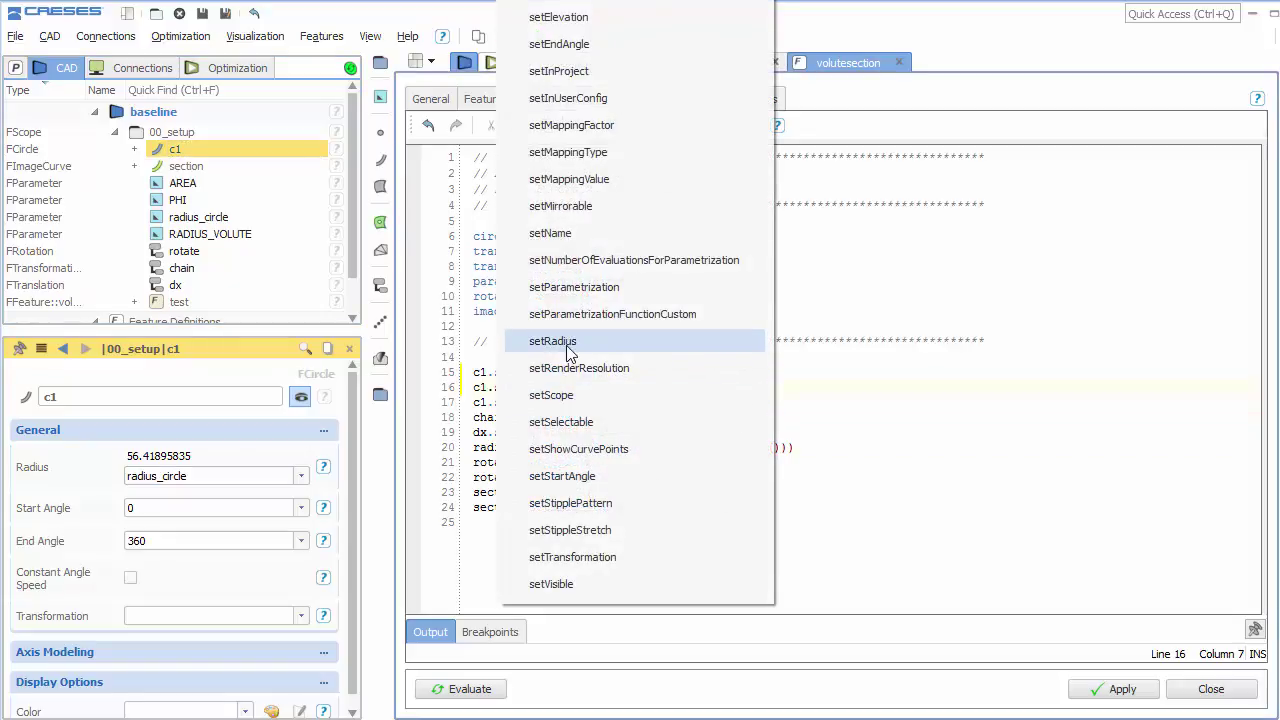
{"action": "left_click", "coordinate": [868, 342]}
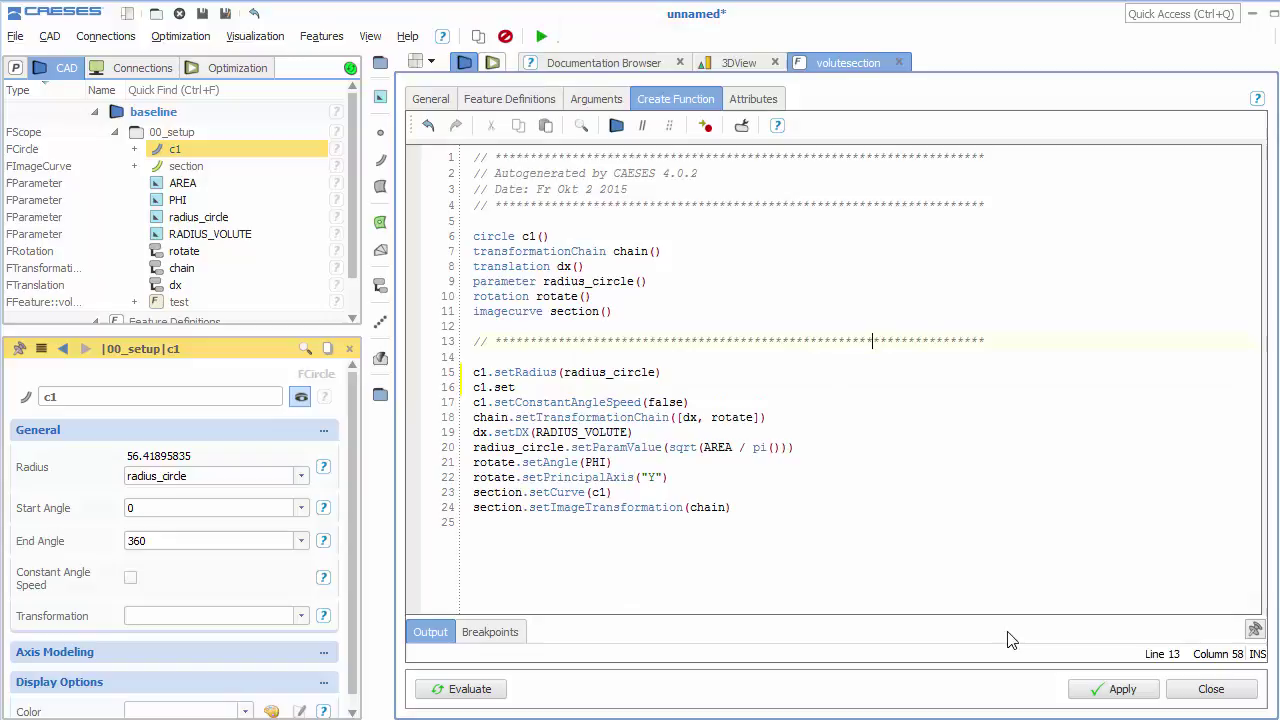
Step: Delete the unfinished c1.set line, then apply and close the feature code
{"action": "double_click", "coordinate": [505, 387]}
{"action": "key", "text": "shift+Home"}
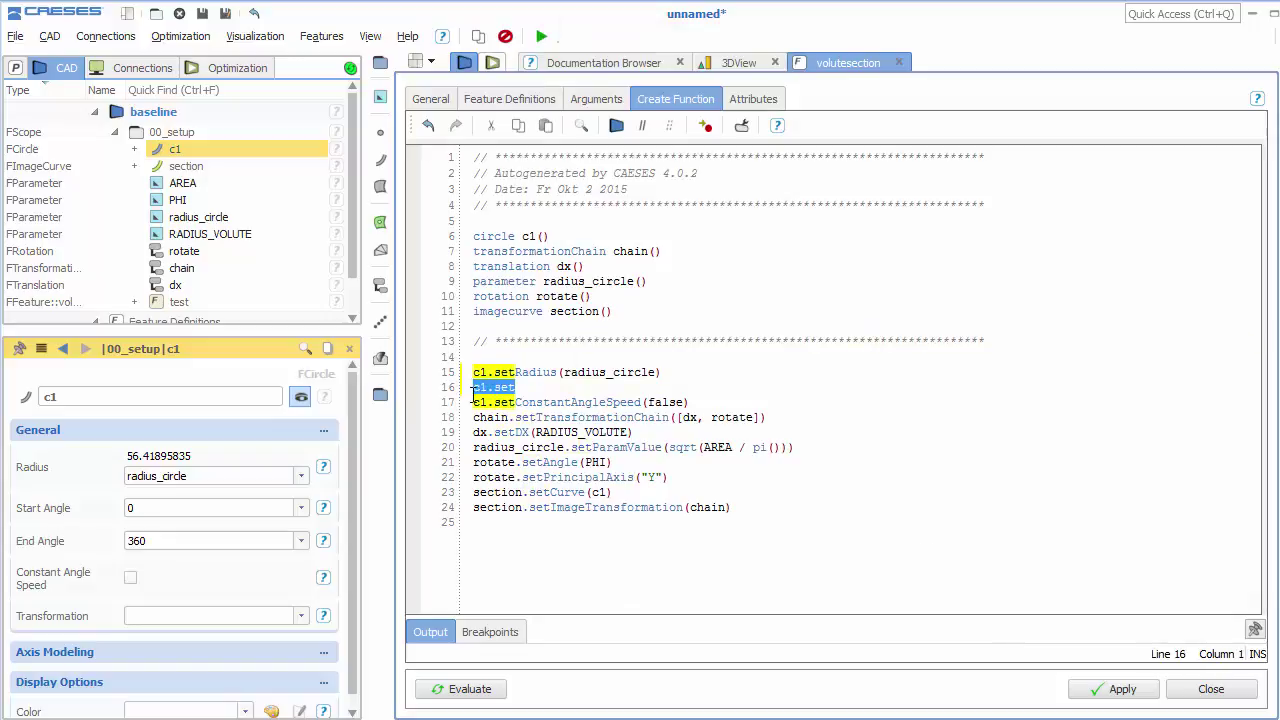
{"action": "key", "text": "BackSpace"}
{"action": "key", "text": "BackSpace"}
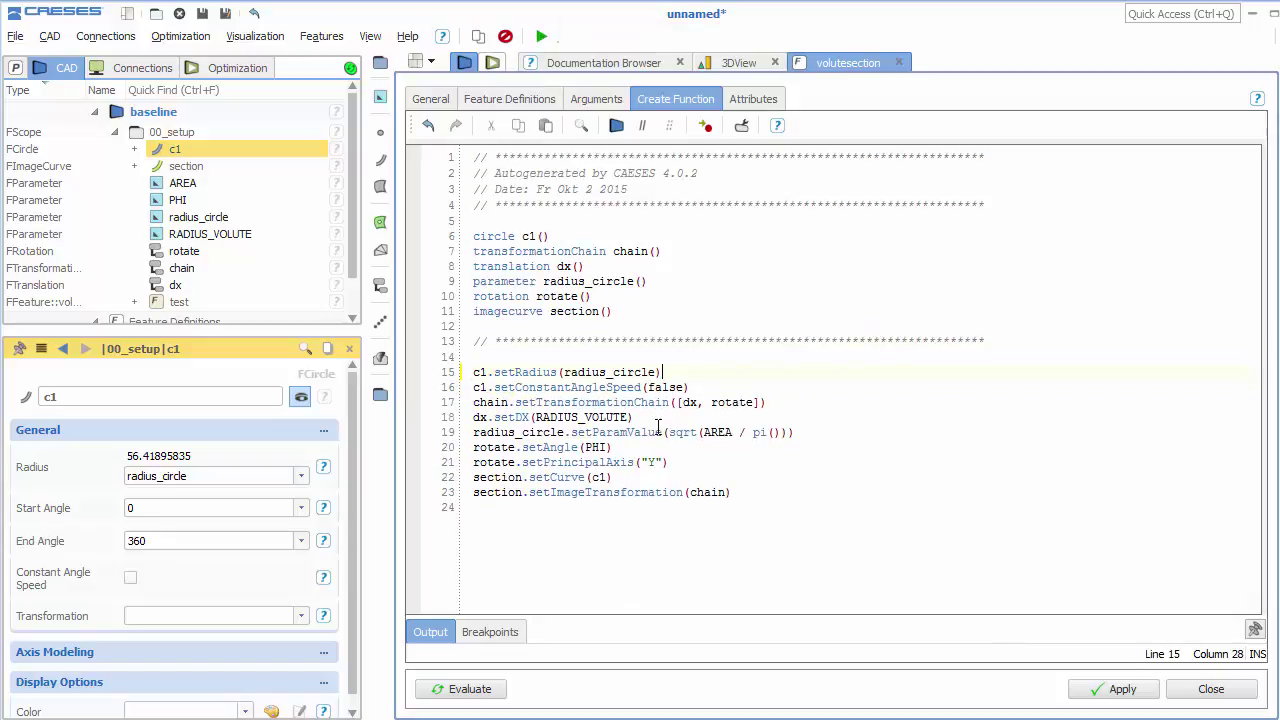
{"action": "left_click", "coordinate": [1100, 690]}
{"action": "left_click", "coordinate": [1210, 689]}
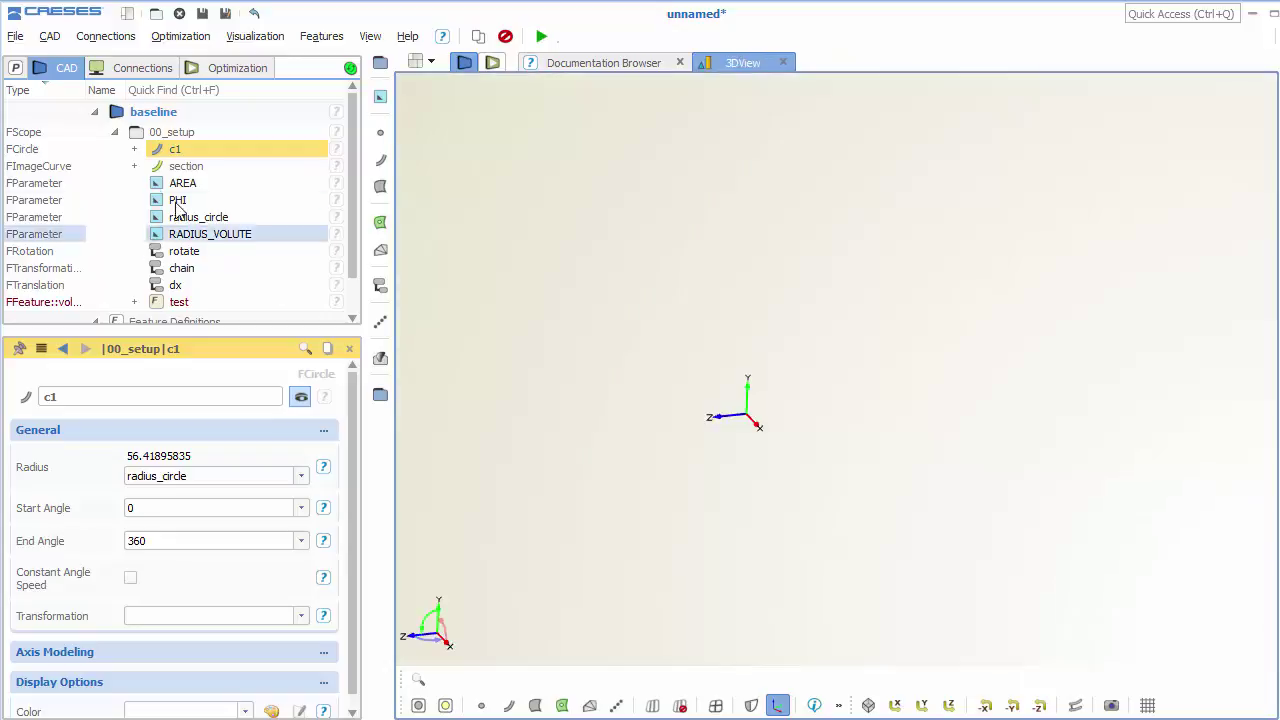
Step: Collapse the 00_setup scope in the object tree
{"action": "left_click", "coordinate": [114, 132]}
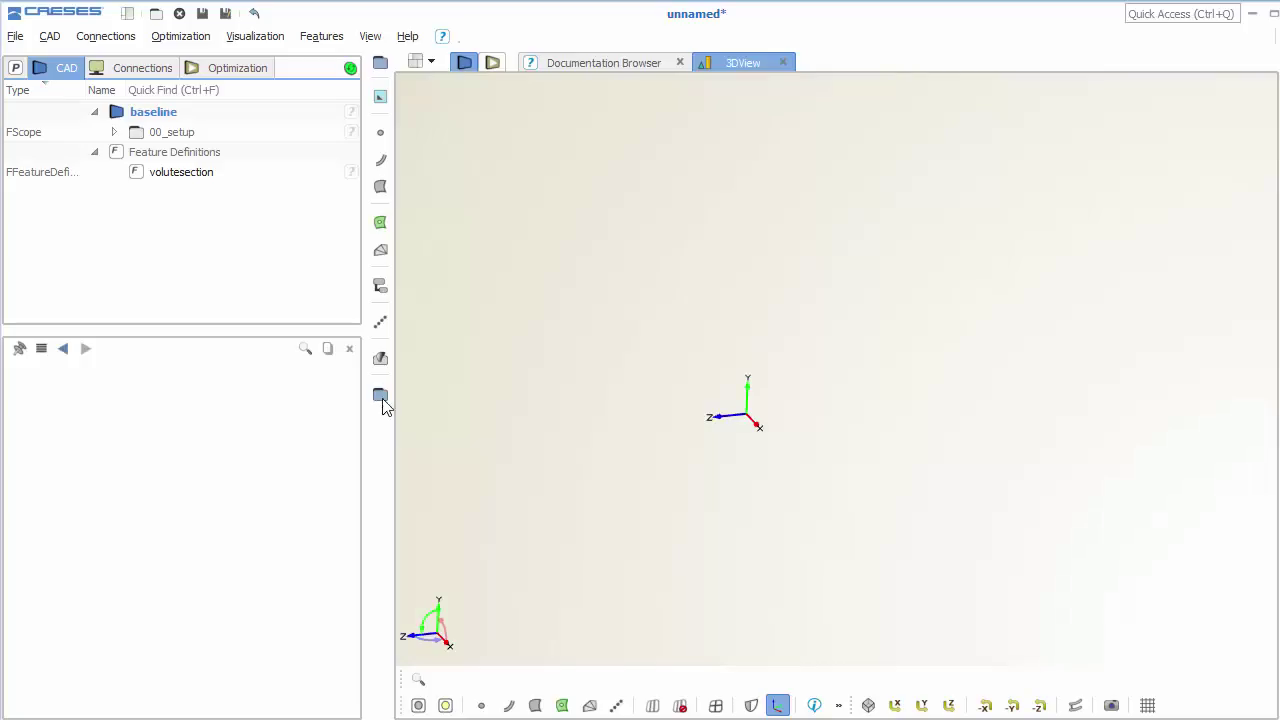
Step: Create a curve engine named engine with definition volutesection and base curve section
{"action": "left_click", "coordinate": [380, 160]}
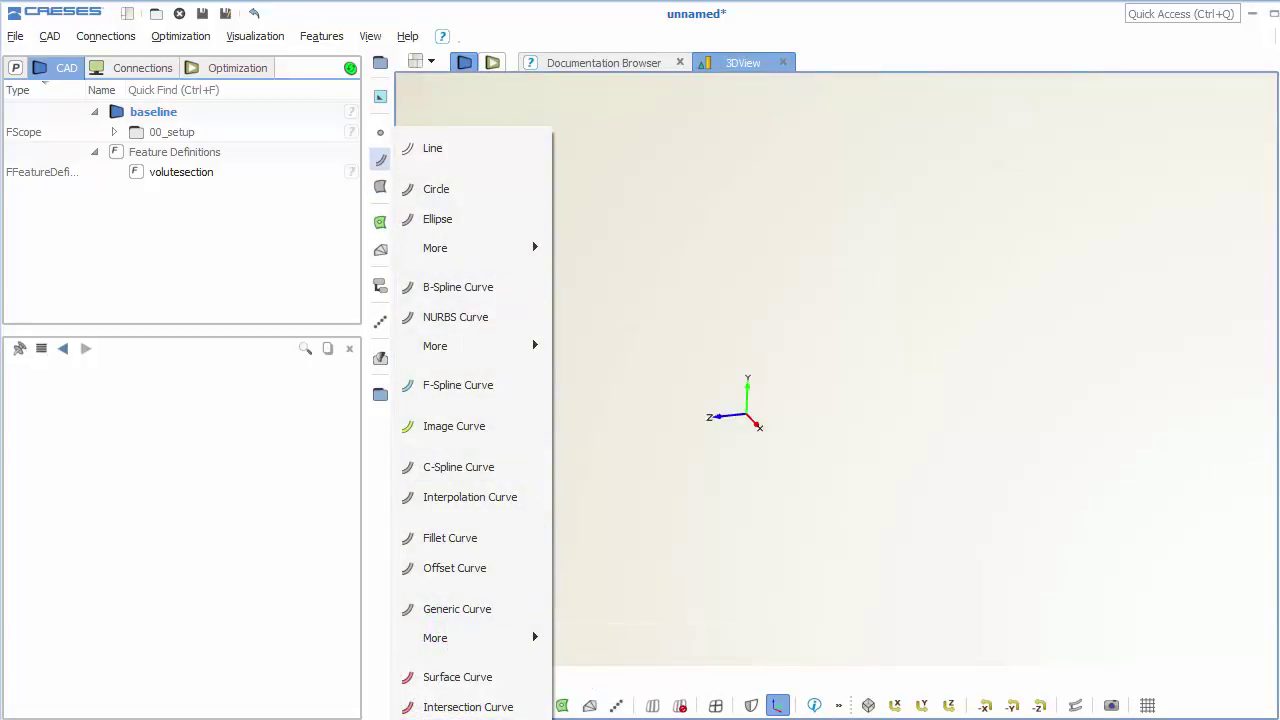
{"action": "left_click", "coordinate": [600, 676]}
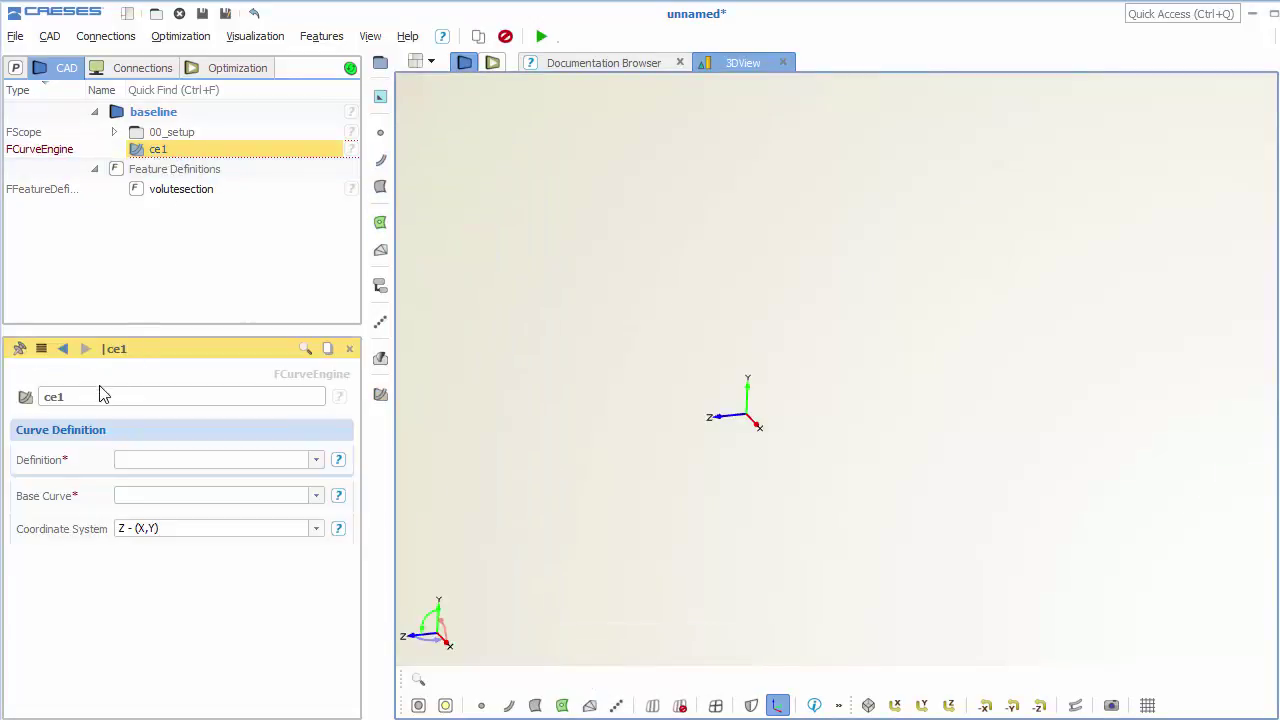
{"action": "double_click", "coordinate": [98, 394]}
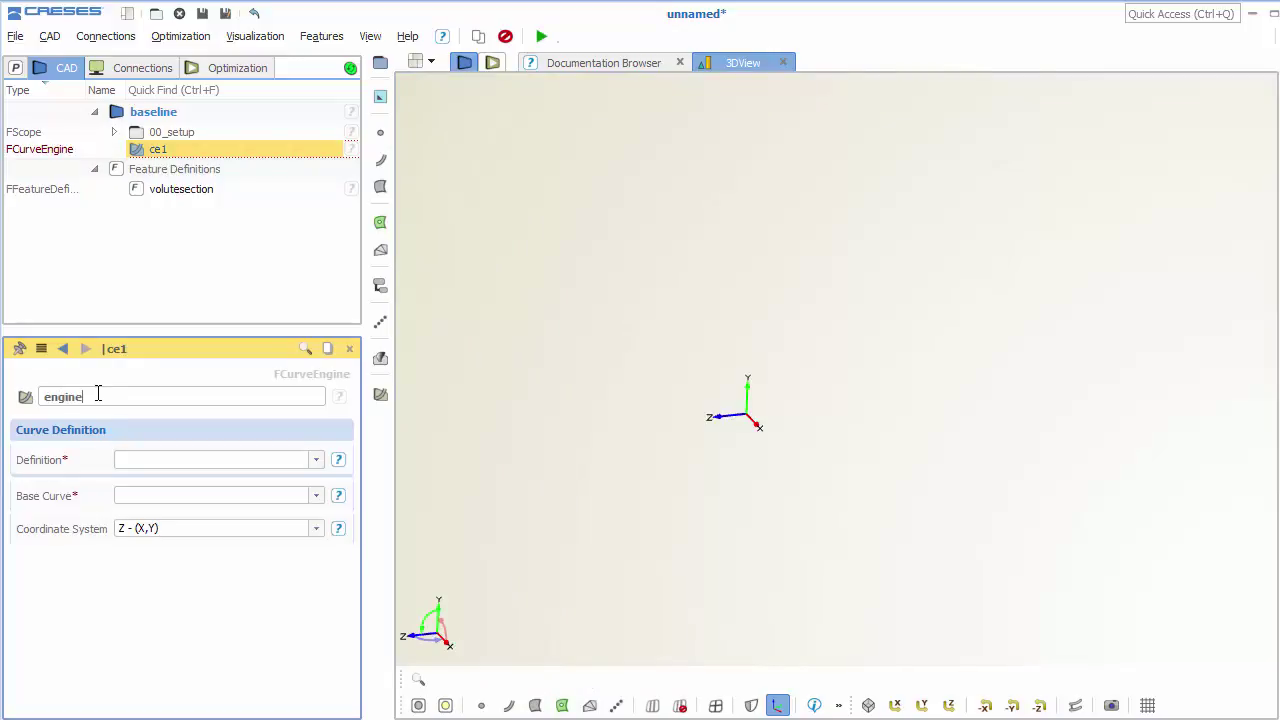
{"action": "left_click", "coordinate": [316, 459]}
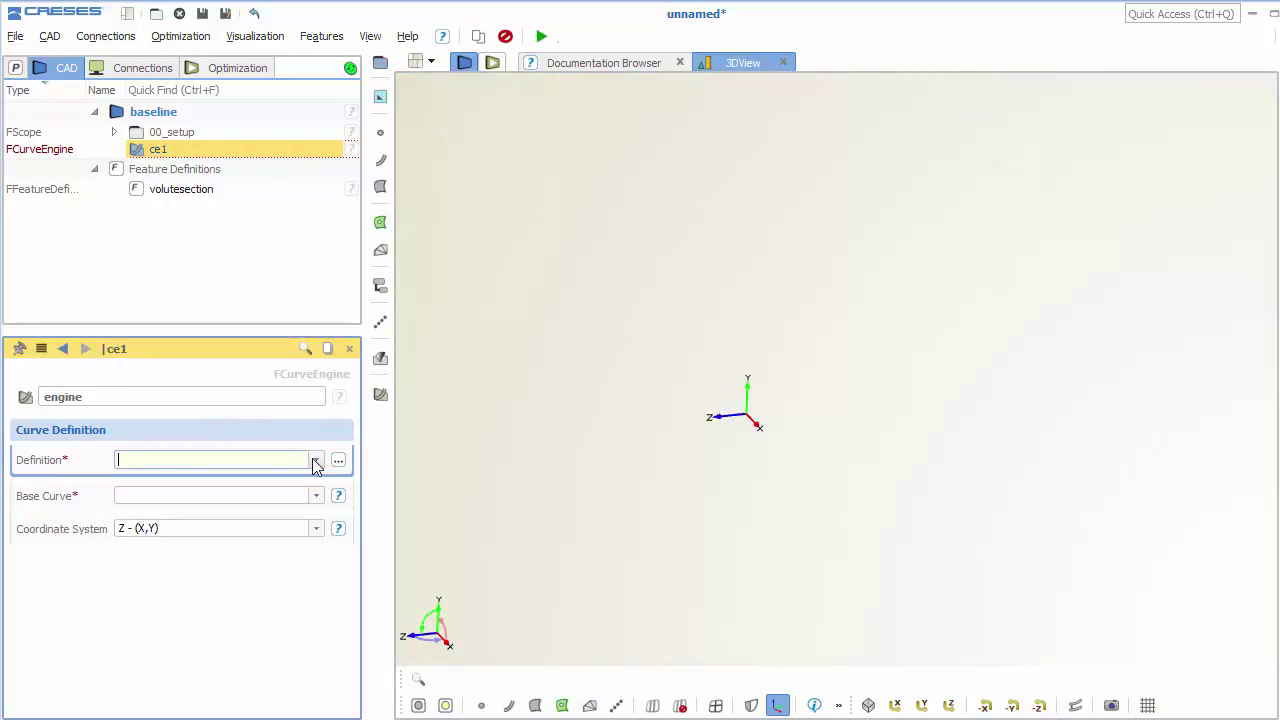
{"action": "left_click", "coordinate": [211, 495]}
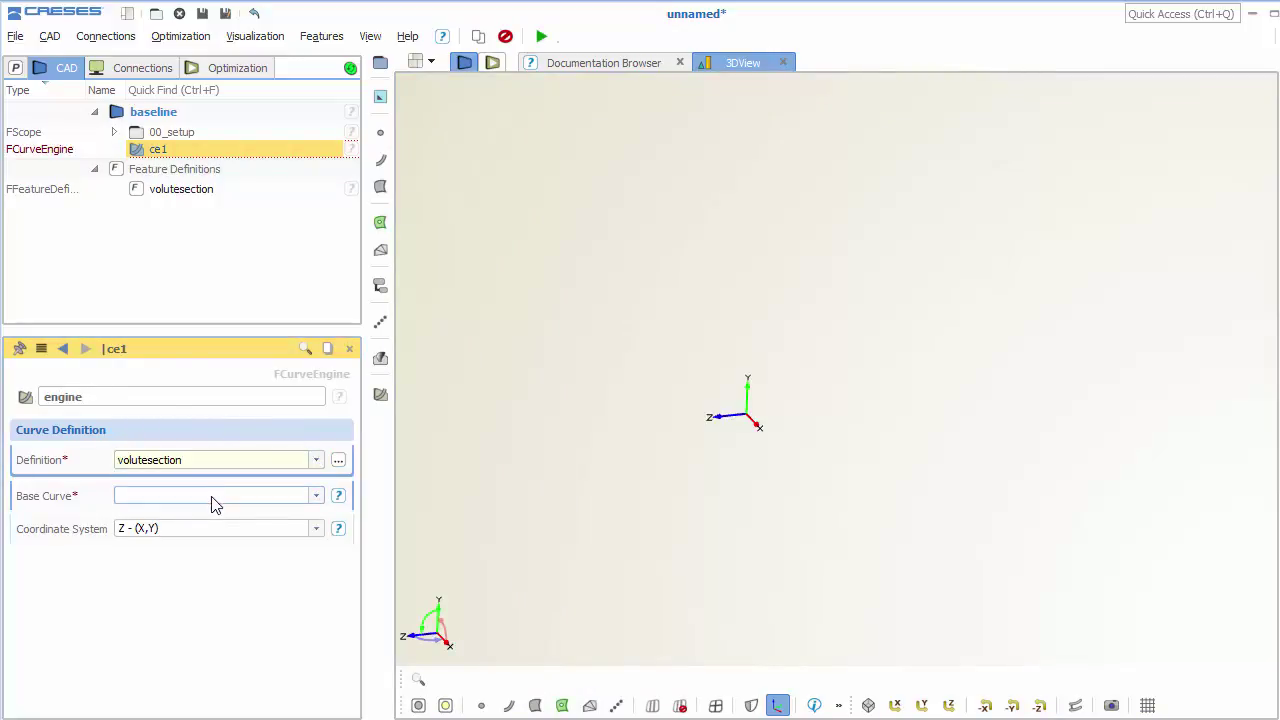
{"action": "left_click", "coordinate": [211, 503]}
{"action": "left_click", "coordinate": [166, 523]}
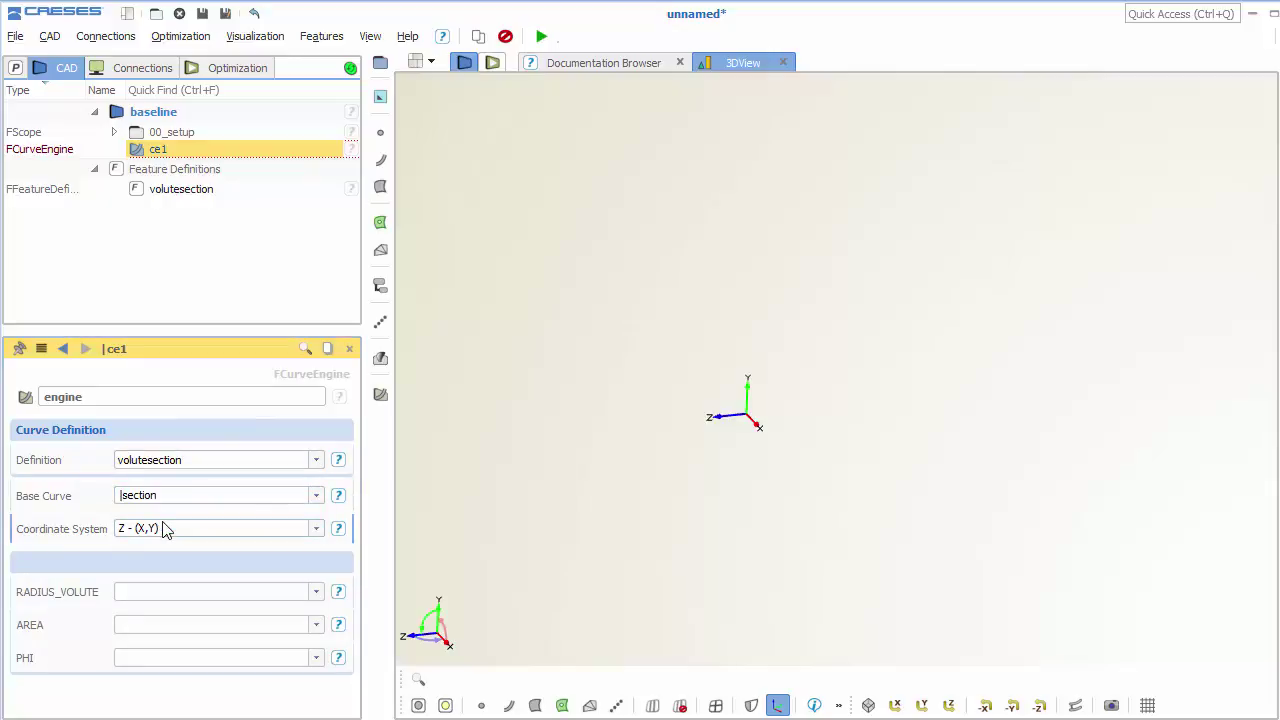
Step: Link the RADIUS_VOLUTE parameter into the engine and set AREA to 100 * 100
{"action": "left_click", "coordinate": [137, 591]}
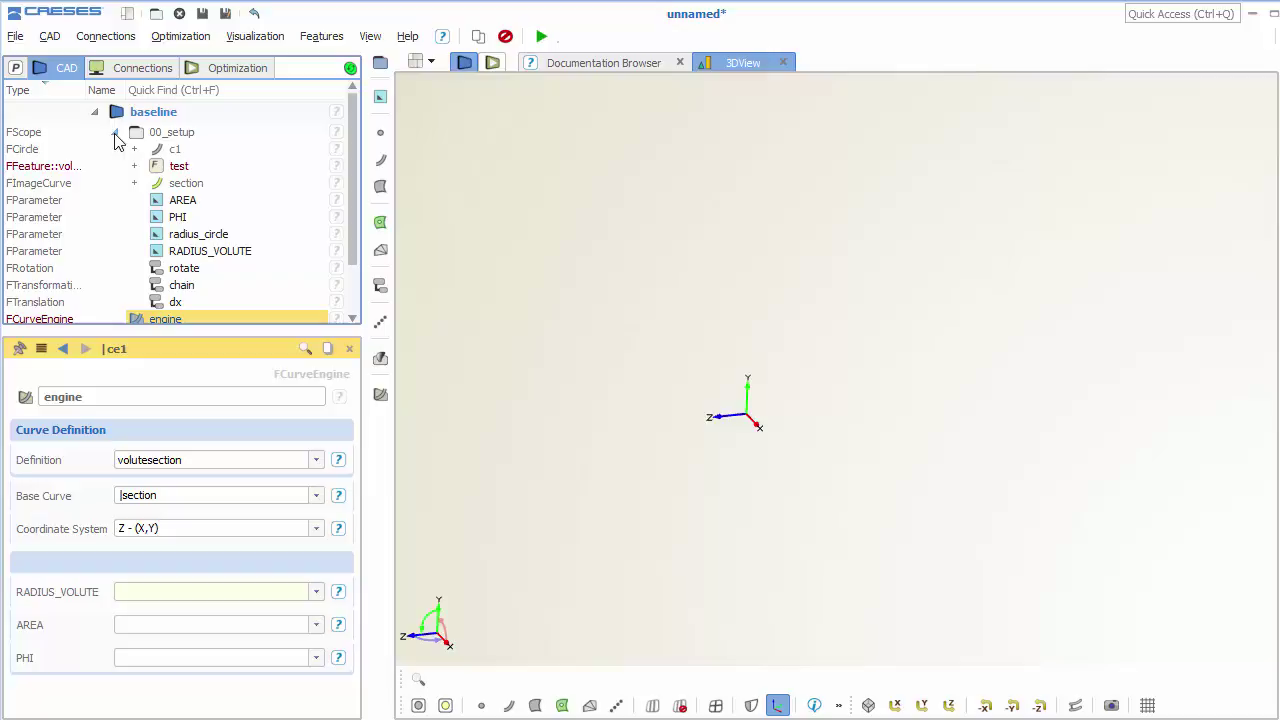
{"action": "left_click_drag", "start_coordinate": [195, 253], "coordinate": [149, 592]}
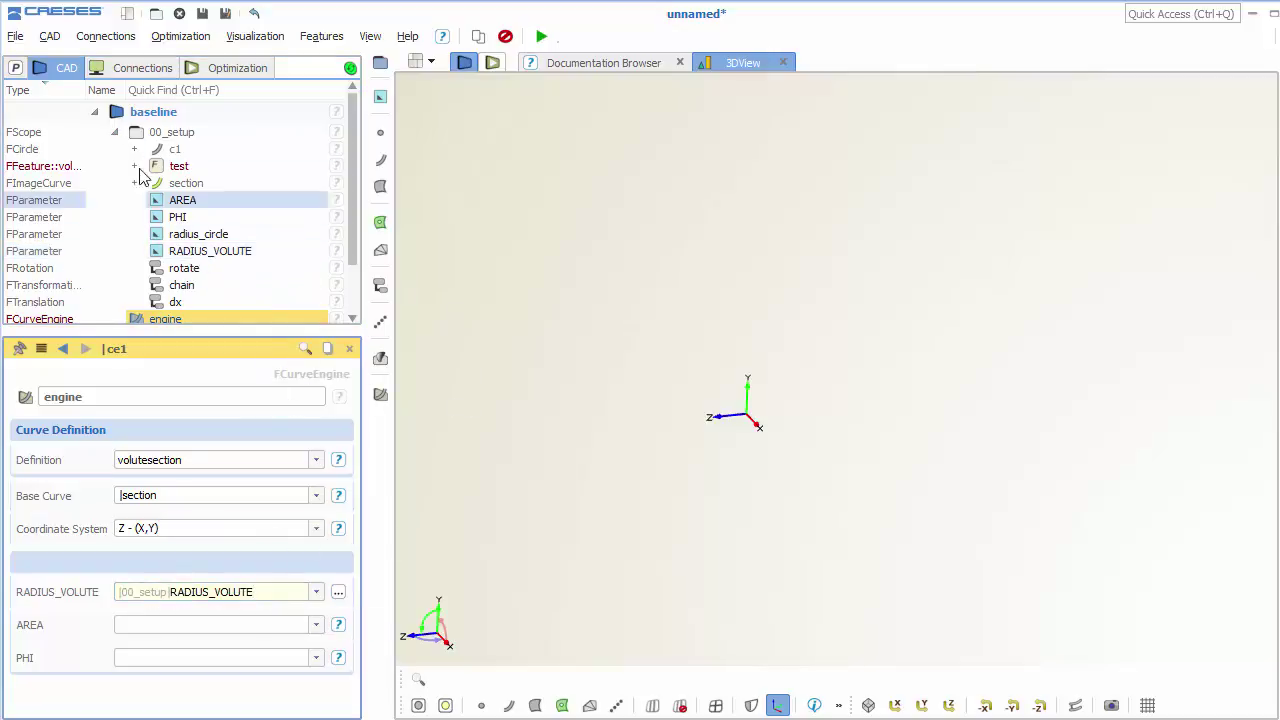
{"action": "left_click", "coordinate": [115, 132]}
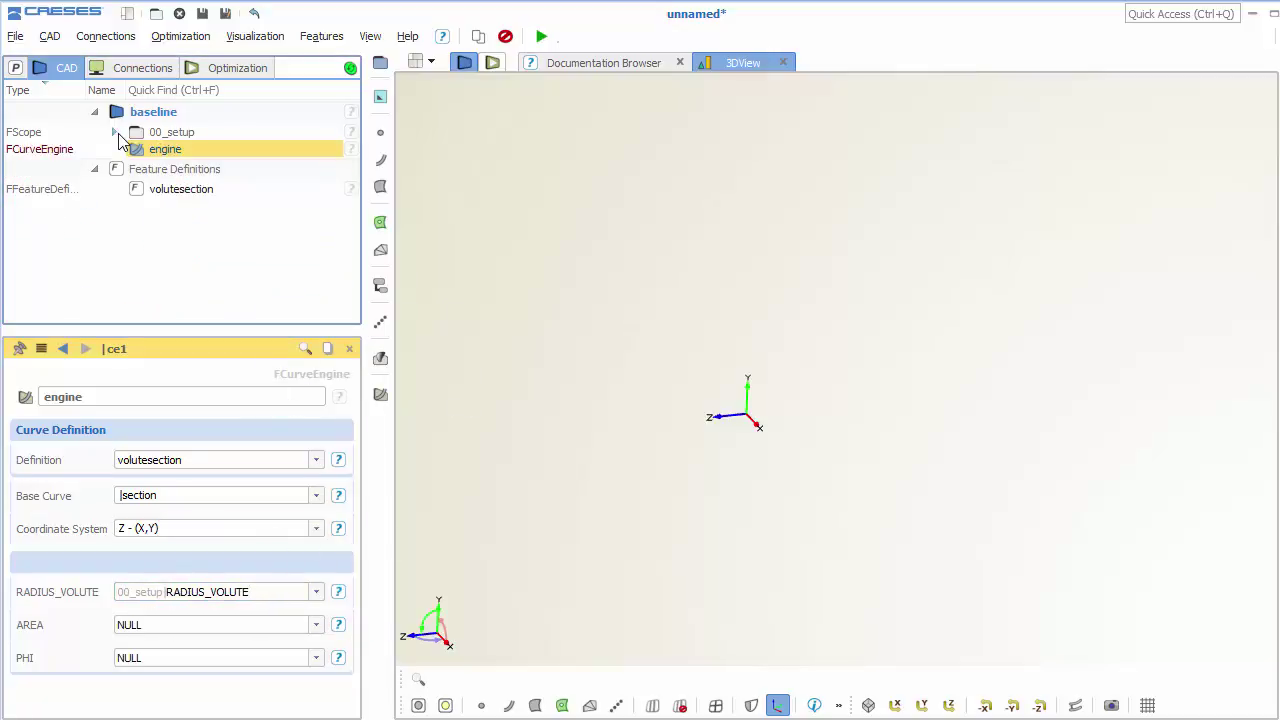
{"action": "left_click", "coordinate": [165, 625]}
{"action": "type", "text": "100*100"}
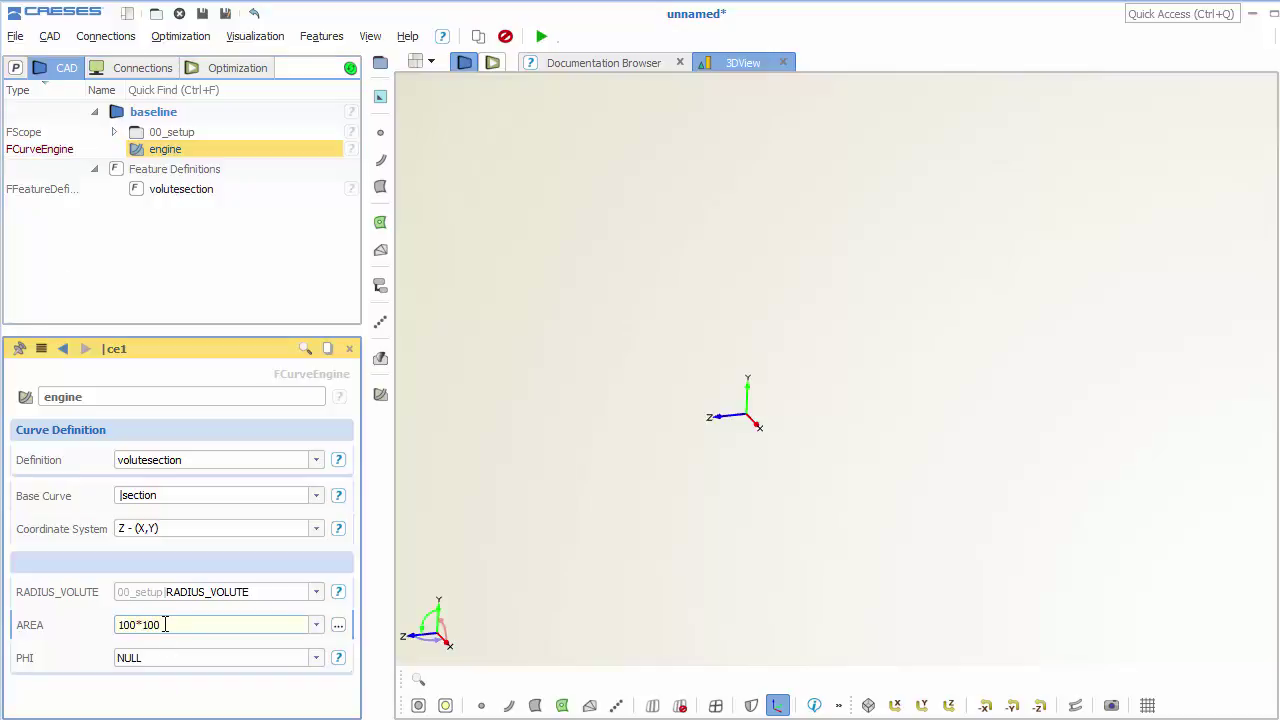
{"action": "key", "text": "Tab"}
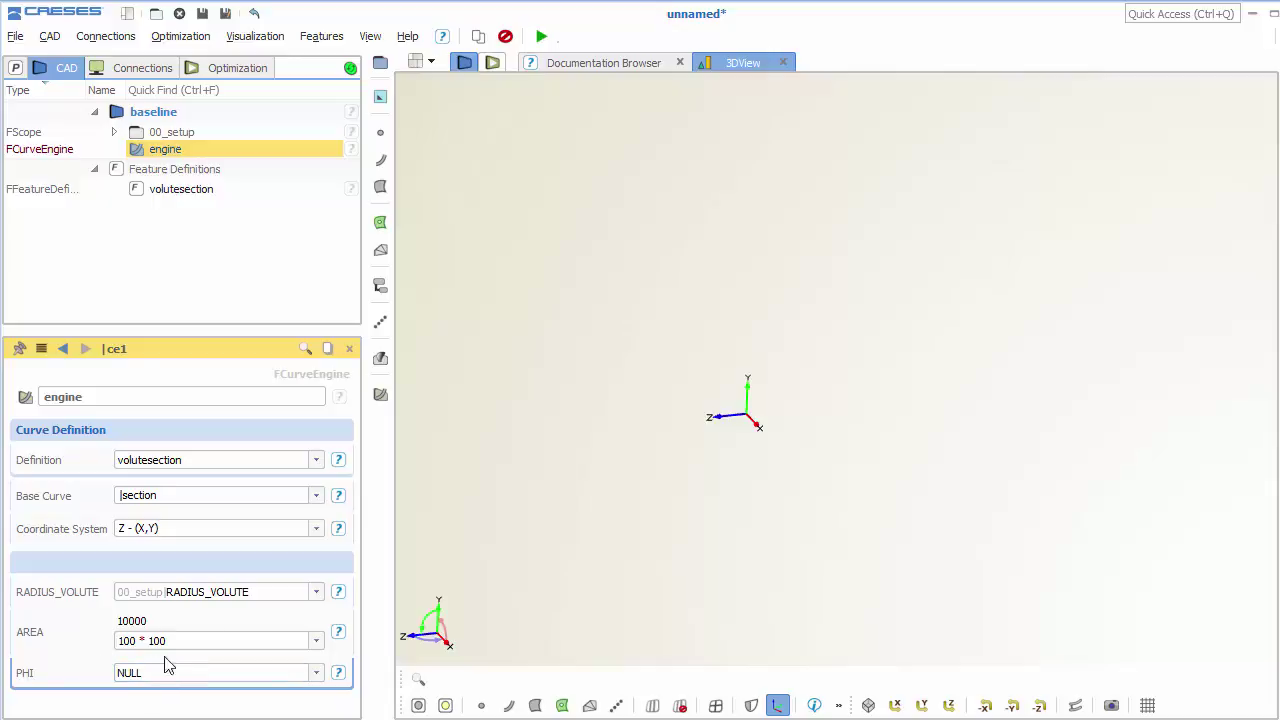
{"action": "left_click", "coordinate": [272, 290]}
Step: Create a line named linear from [0,0,0] to [1,1,0]
{"action": "left_click", "coordinate": [380, 160]}
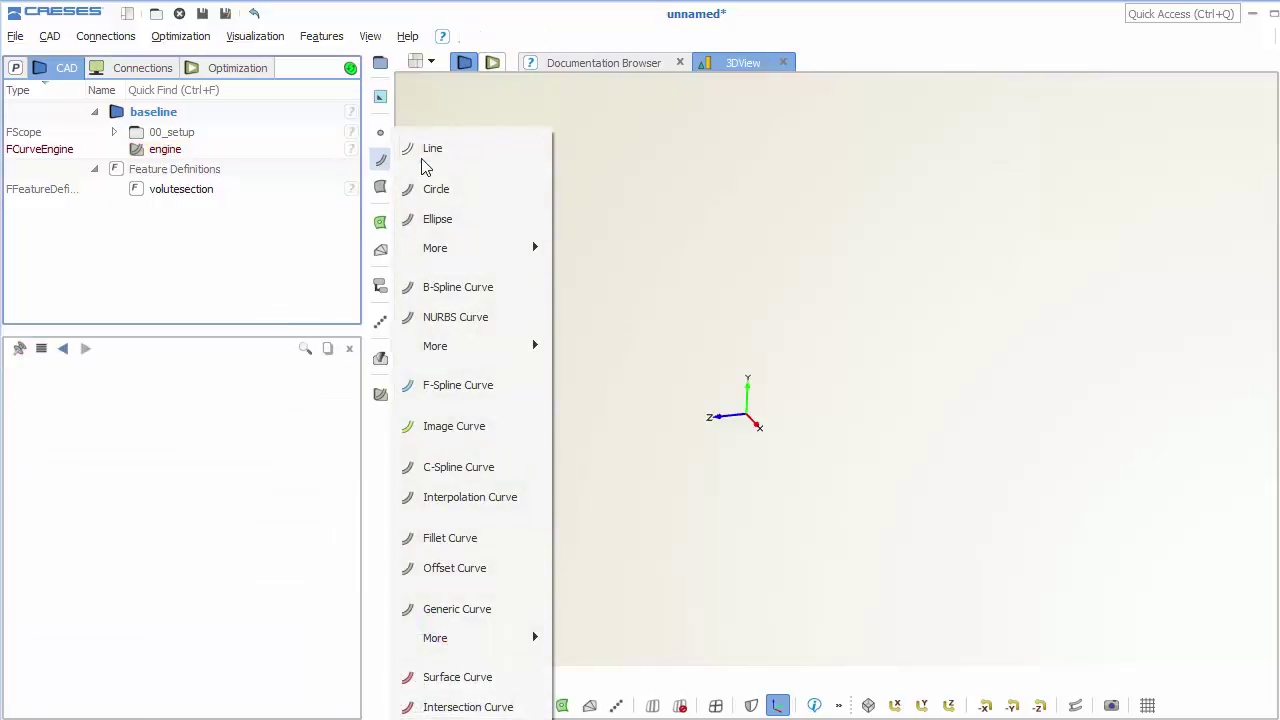
{"action": "left_click", "coordinate": [428, 163]}
{"action": "double_click", "coordinate": [158, 392]}
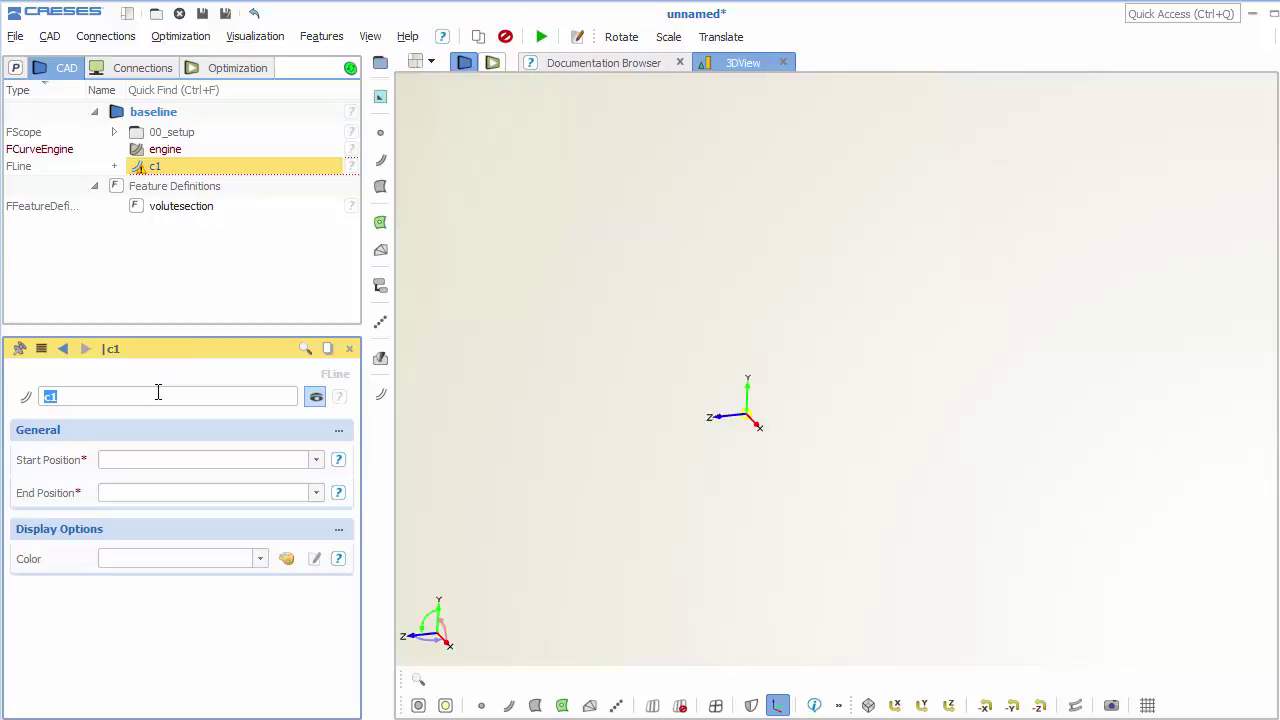
{"action": "type", "text": "linear"}
{"action": "left_click", "coordinate": [131, 459]}
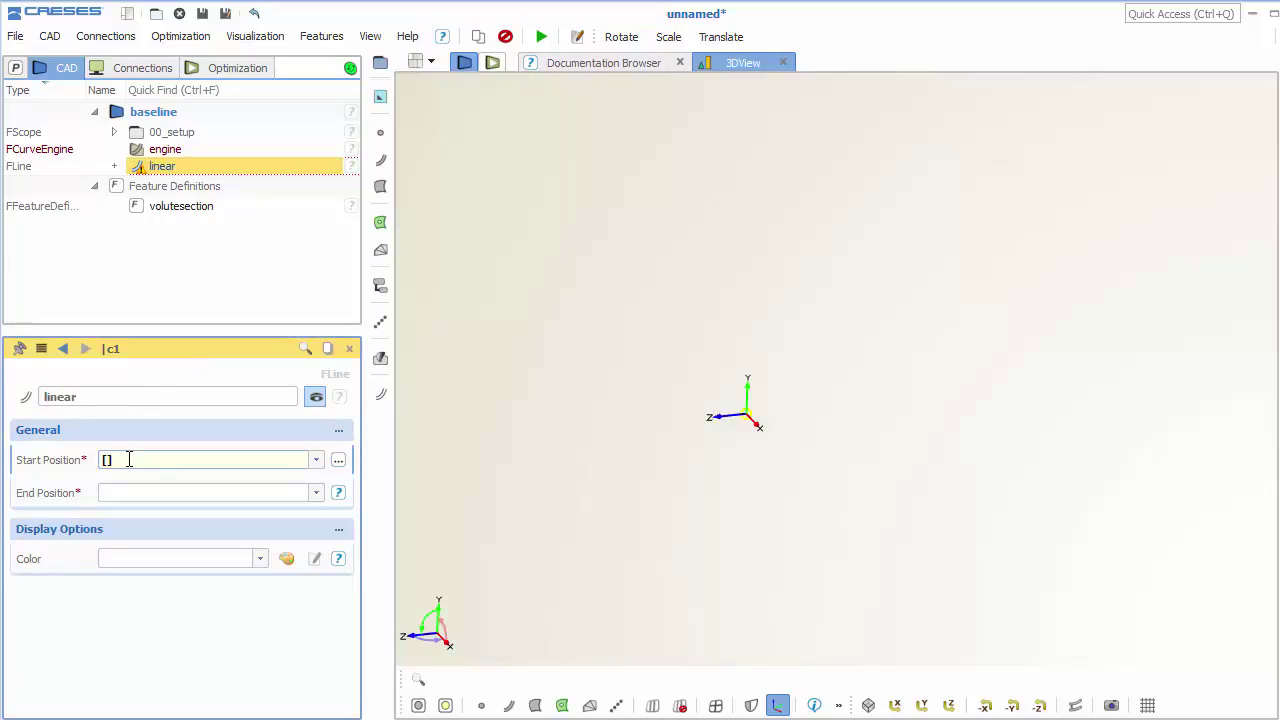
{"action": "key", "text": "Return"}
{"action": "left_click", "coordinate": [152, 493]}
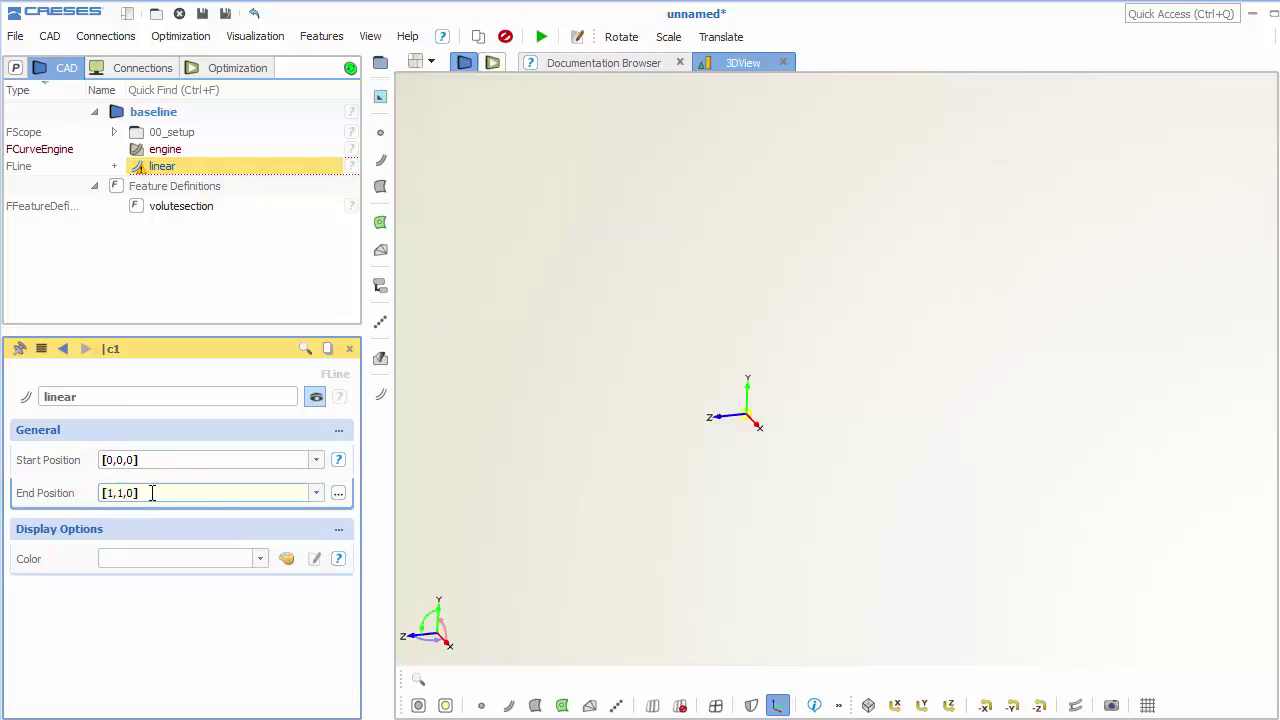
{"action": "type", "text": "[1,1,0]"}
{"action": "key", "text": "Return"}
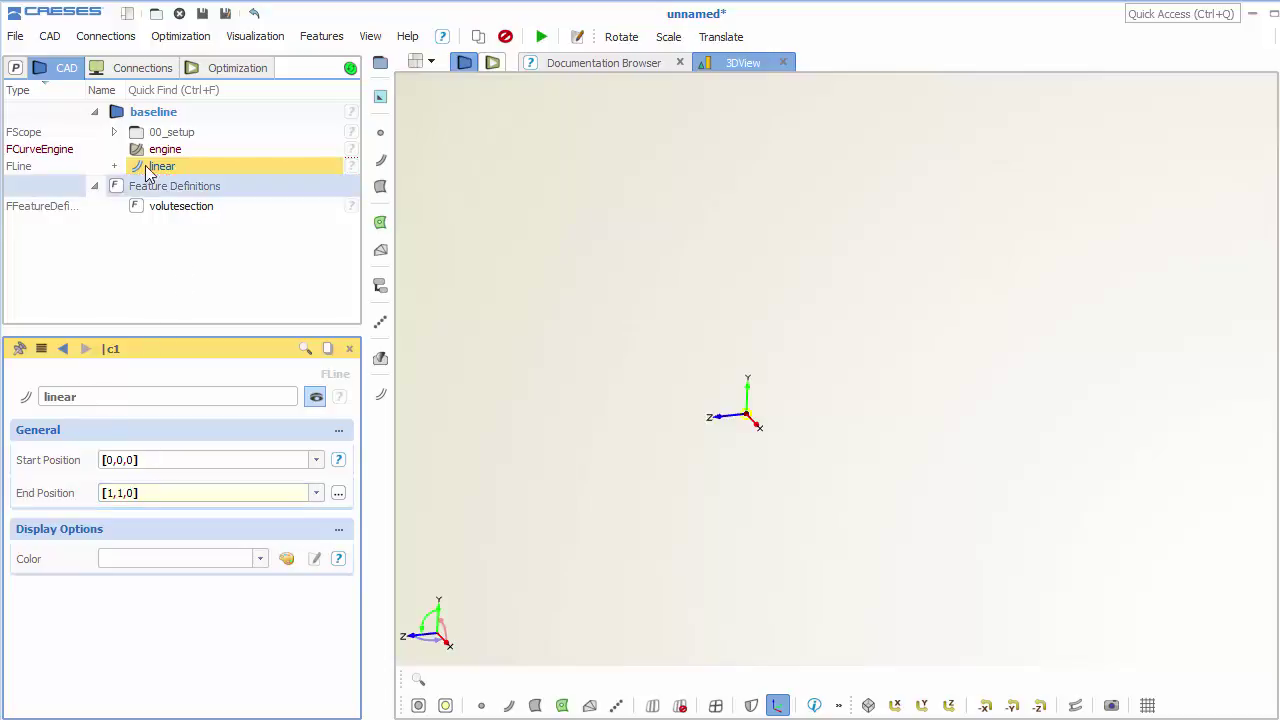
{"action": "left_click", "coordinate": [202, 166]}
Step: Wrap the linear line in a new scope named 01_functions
{"action": "left_click", "coordinate": [380, 64]}
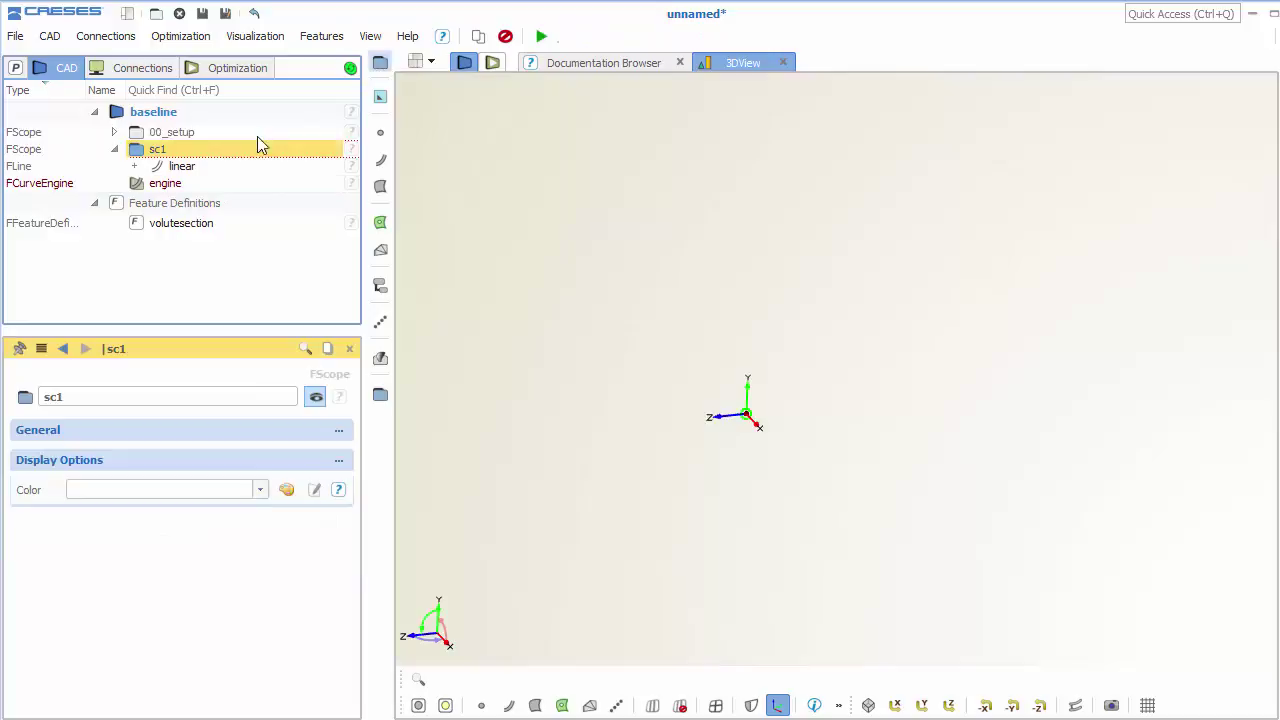
{"action": "left_click", "coordinate": [102, 400]}
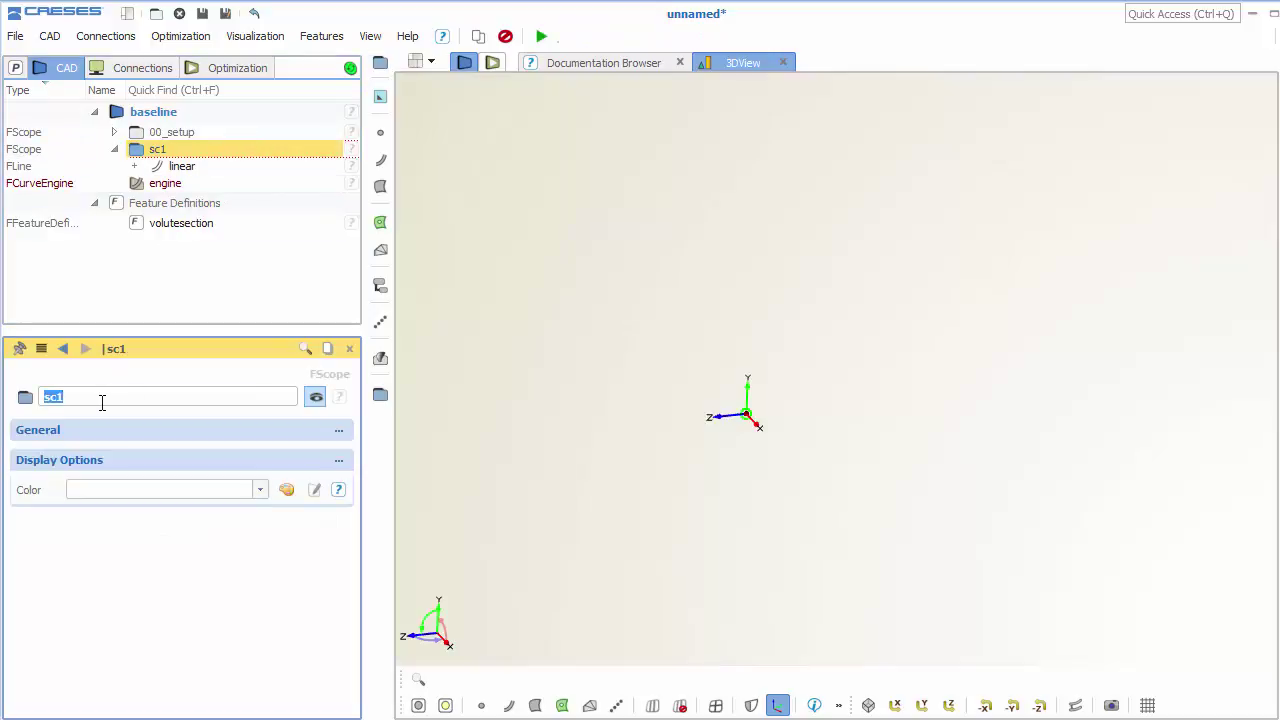
{"action": "type", "text": "01_functions"}
{"action": "key", "text": "Return"}
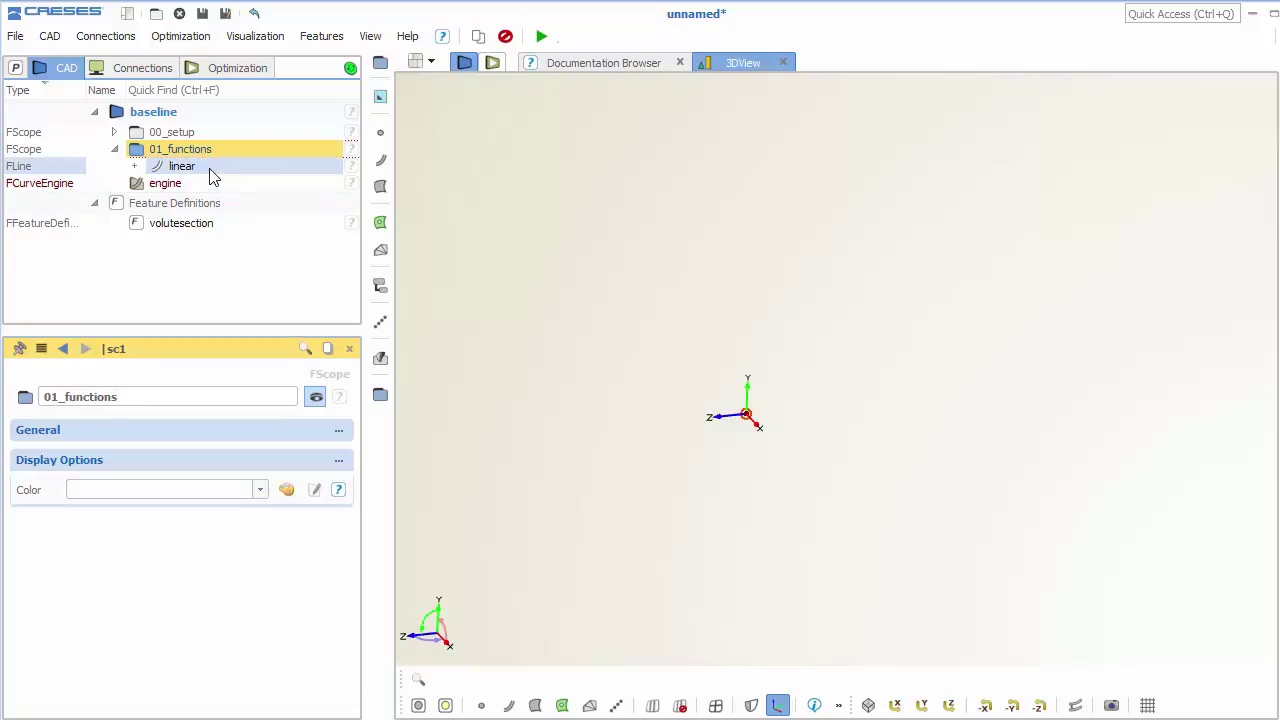
Step: Drive the engine's PHI input with the linear curve and 360
{"action": "left_click", "coordinate": [203, 190]}
{"action": "left_click_drag", "start_coordinate": [176, 166], "coordinate": [130, 676]}
{"action": "type", "text": ", 1"}
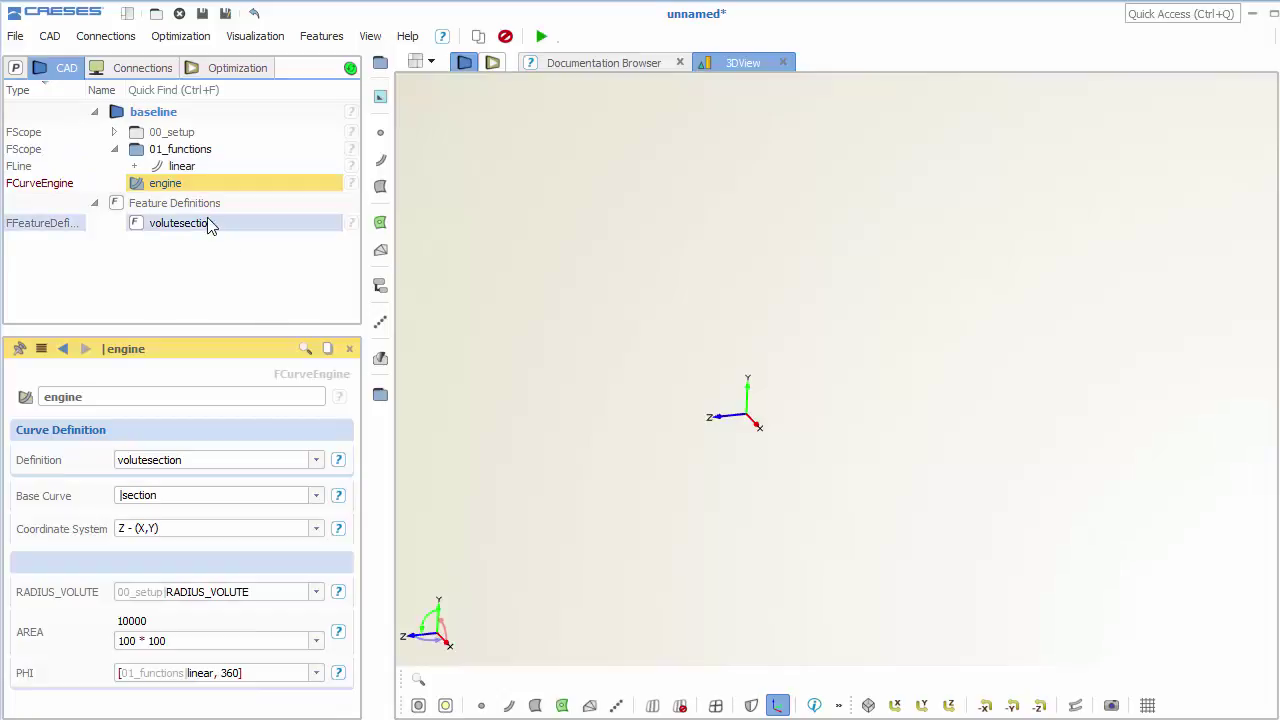
Step: Create a meta surface from the curve engine and name it volute
{"action": "left_click", "coordinate": [212, 188]}
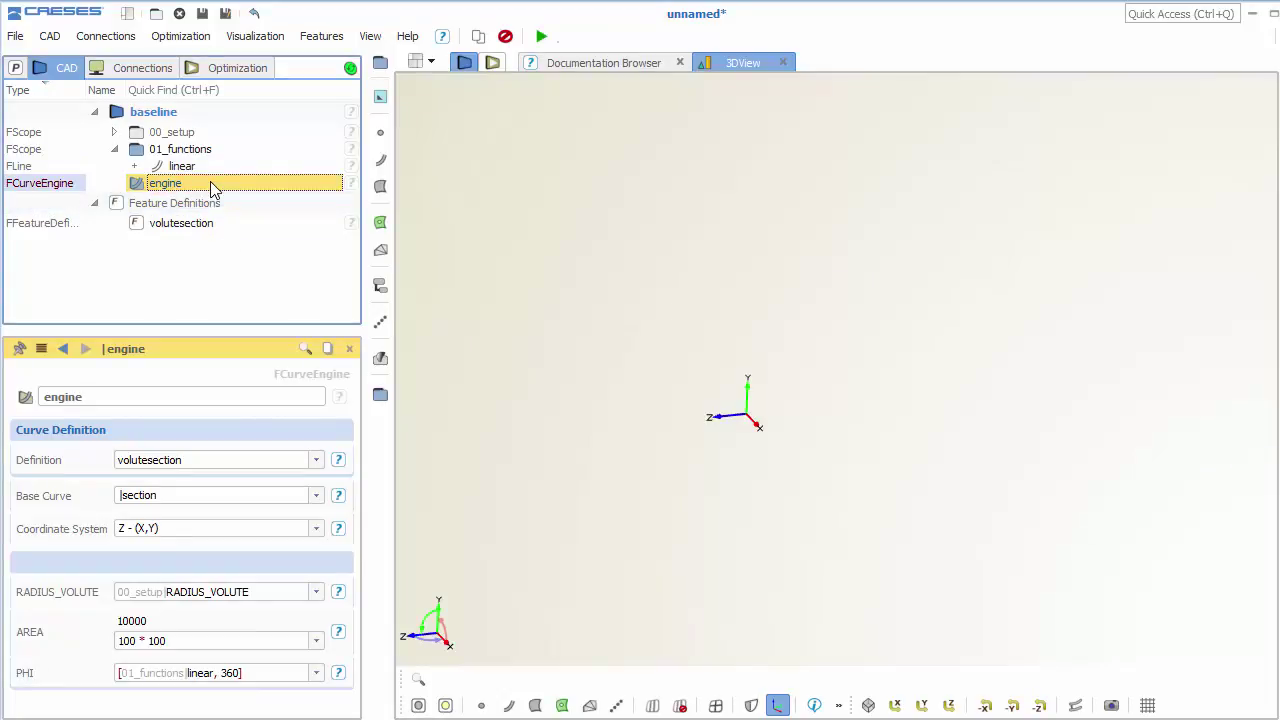
{"action": "left_click", "coordinate": [380, 189]}
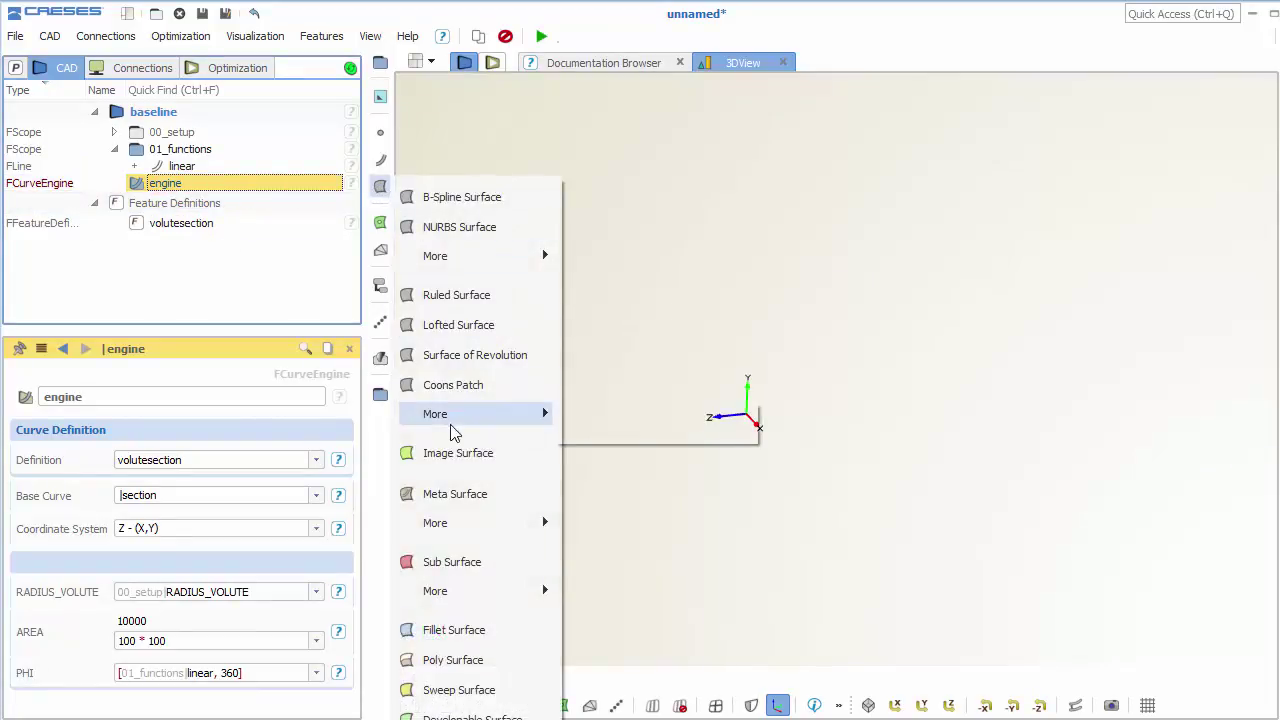
{"action": "left_click", "coordinate": [499, 496]}
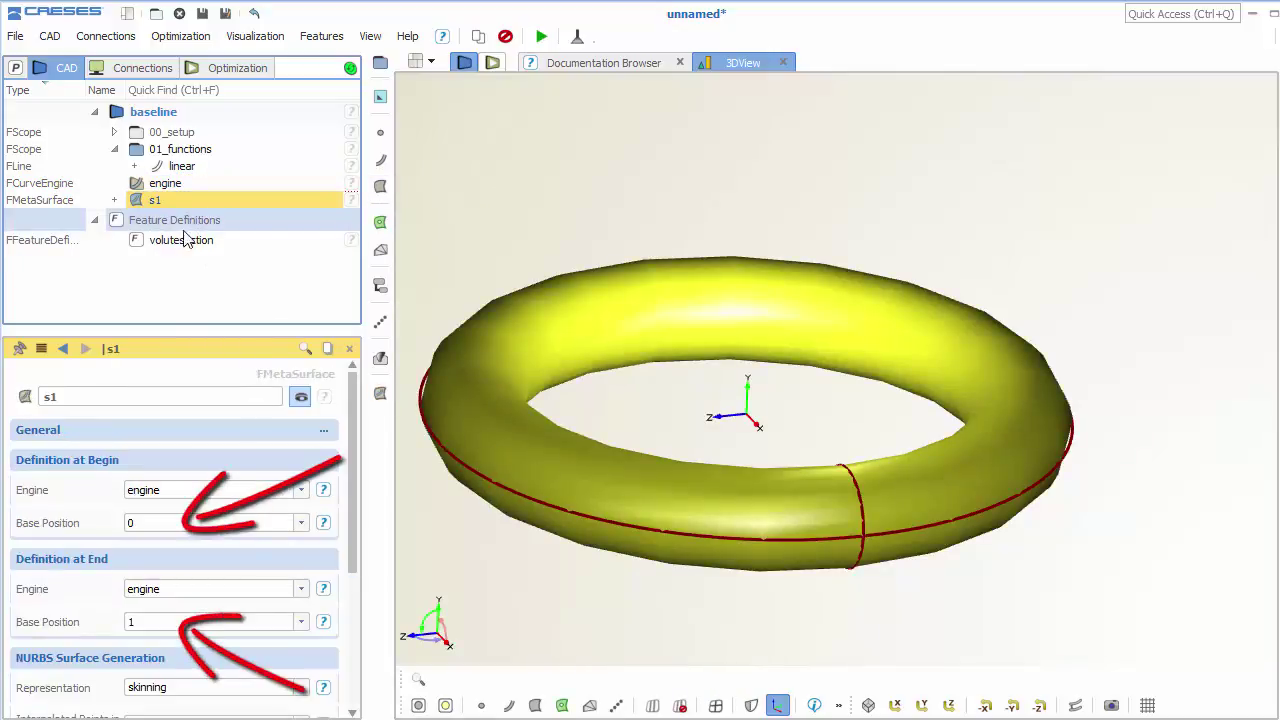
{"action": "double_click", "coordinate": [133, 399]}
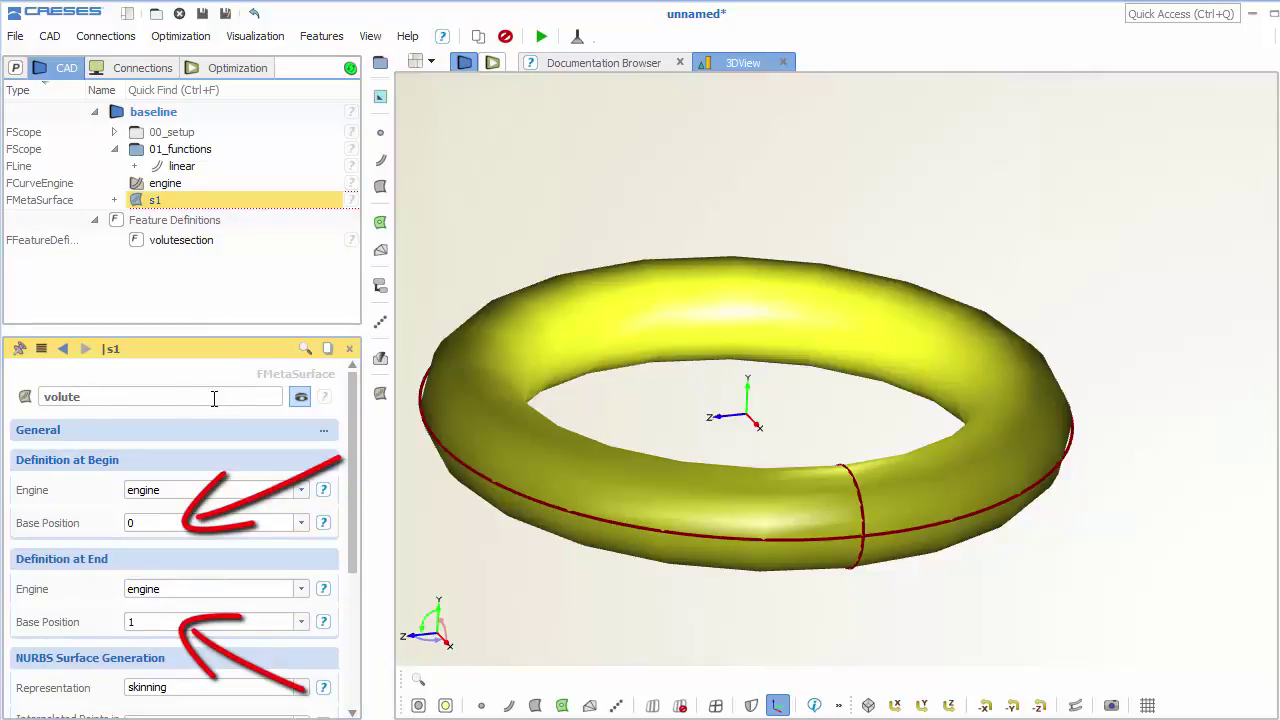
Step: Set the surface's U and V resolution to 200, then orbit the torus
{"action": "left_click_drag", "start_coordinate": [347, 454], "coordinate": [266, 651]}
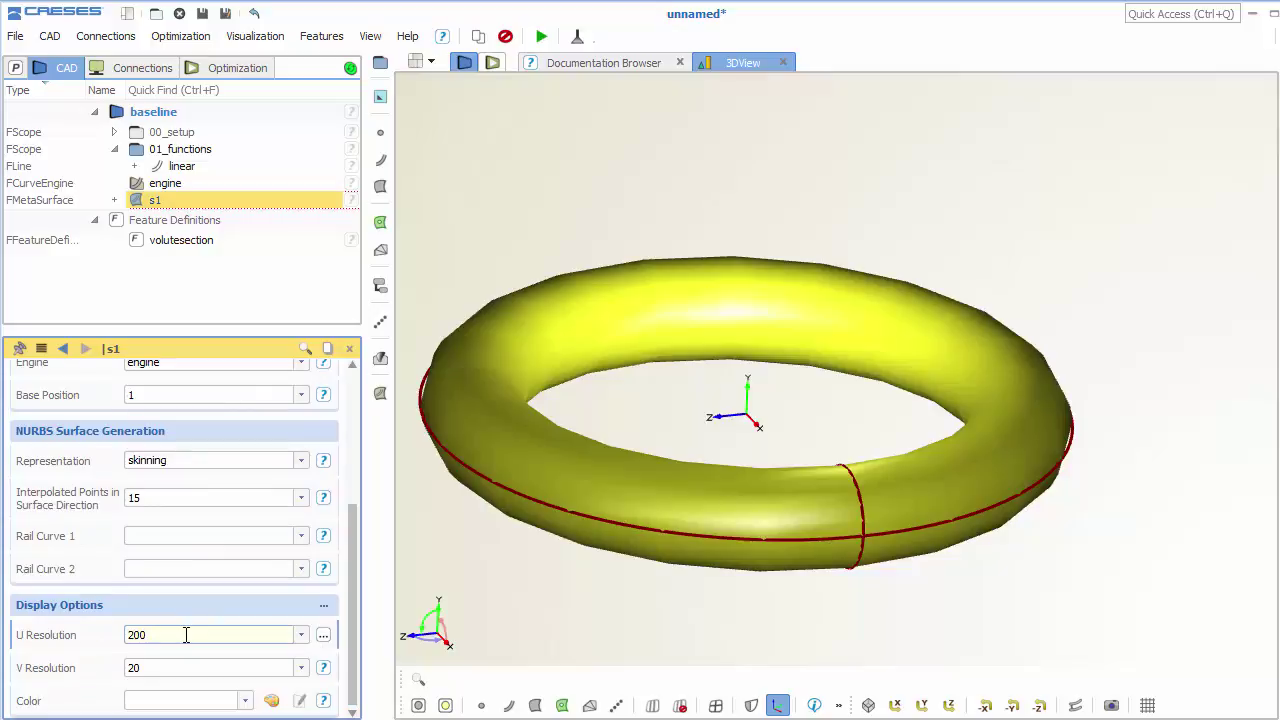
{"action": "key", "text": "Tab"}
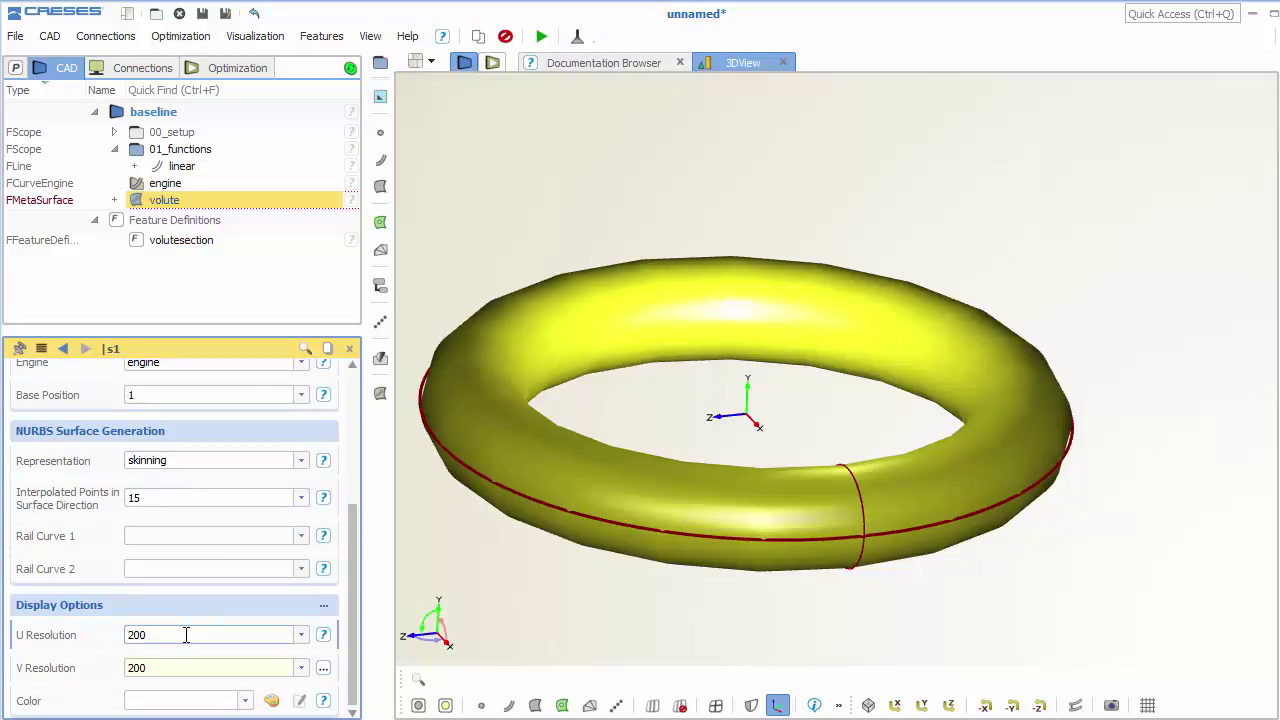
{"action": "key", "text": "Return"}
{"action": "middle_click_drag", "start_coordinate": [829, 471], "coordinate": [891, 438]}
{"action": "left_click_drag", "start_coordinate": [891, 438], "coordinate": [962, 498]}
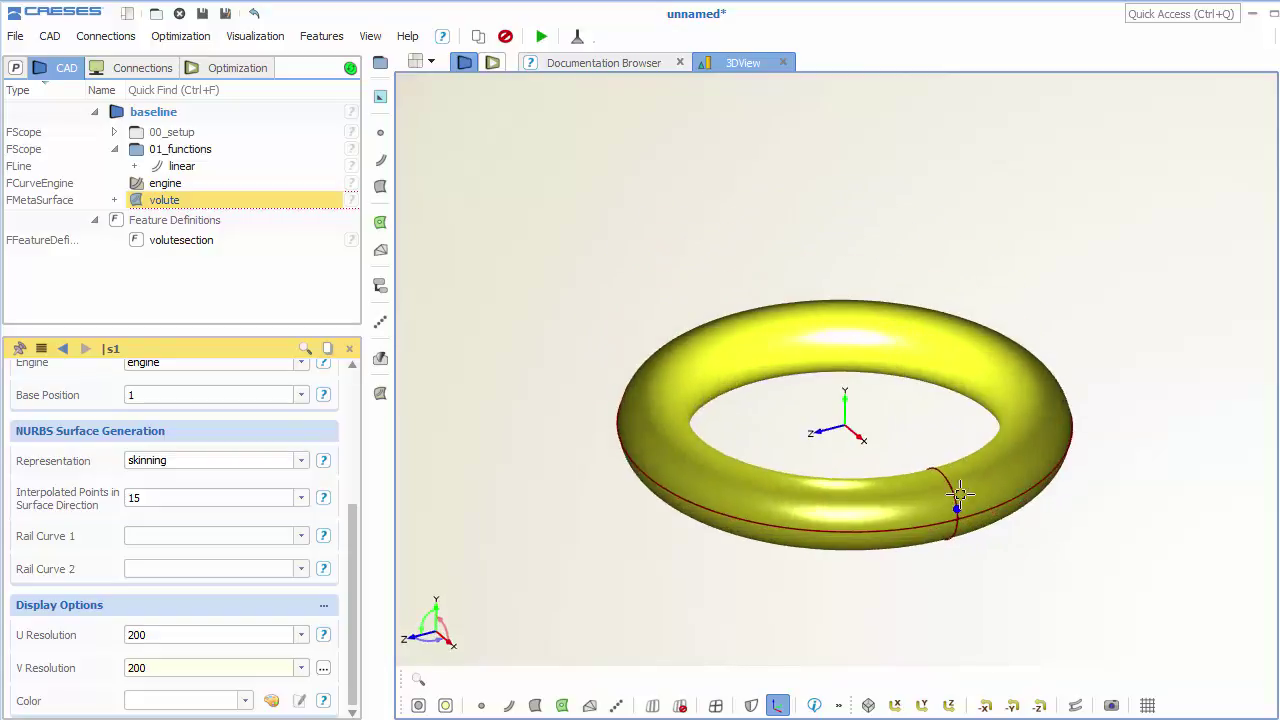
Step: Group engine and volute into a new scope named 02_surface
{"action": "left_click", "coordinate": [222, 187]}
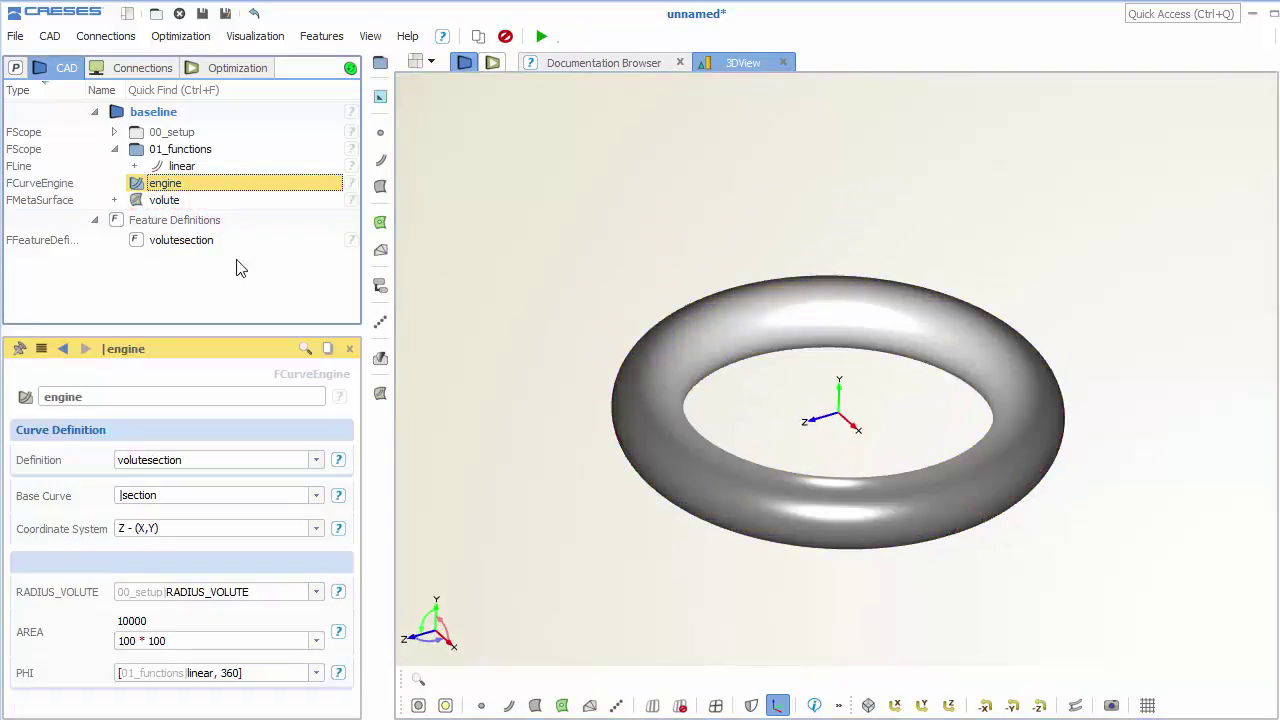
{"action": "left_click", "coordinate": [200, 210], "text": "ctrl"}
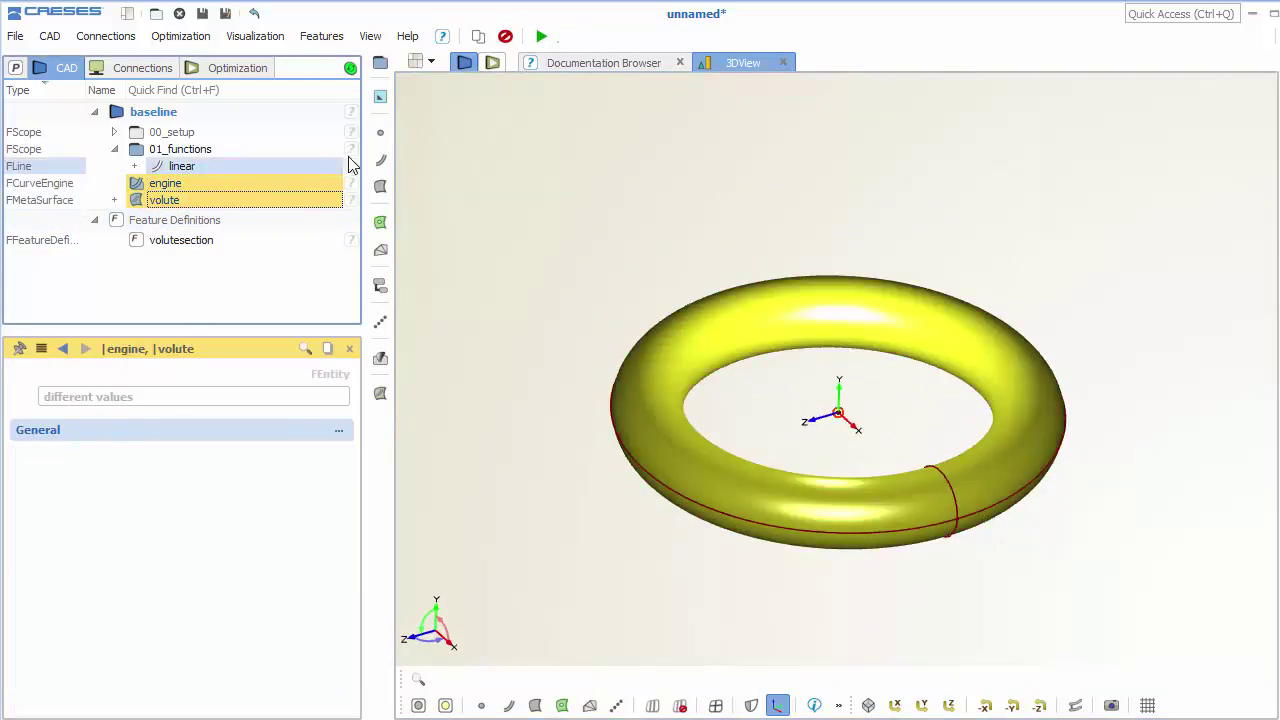
{"action": "left_click", "coordinate": [380, 62]}
{"action": "left_click", "coordinate": [280, 180]}
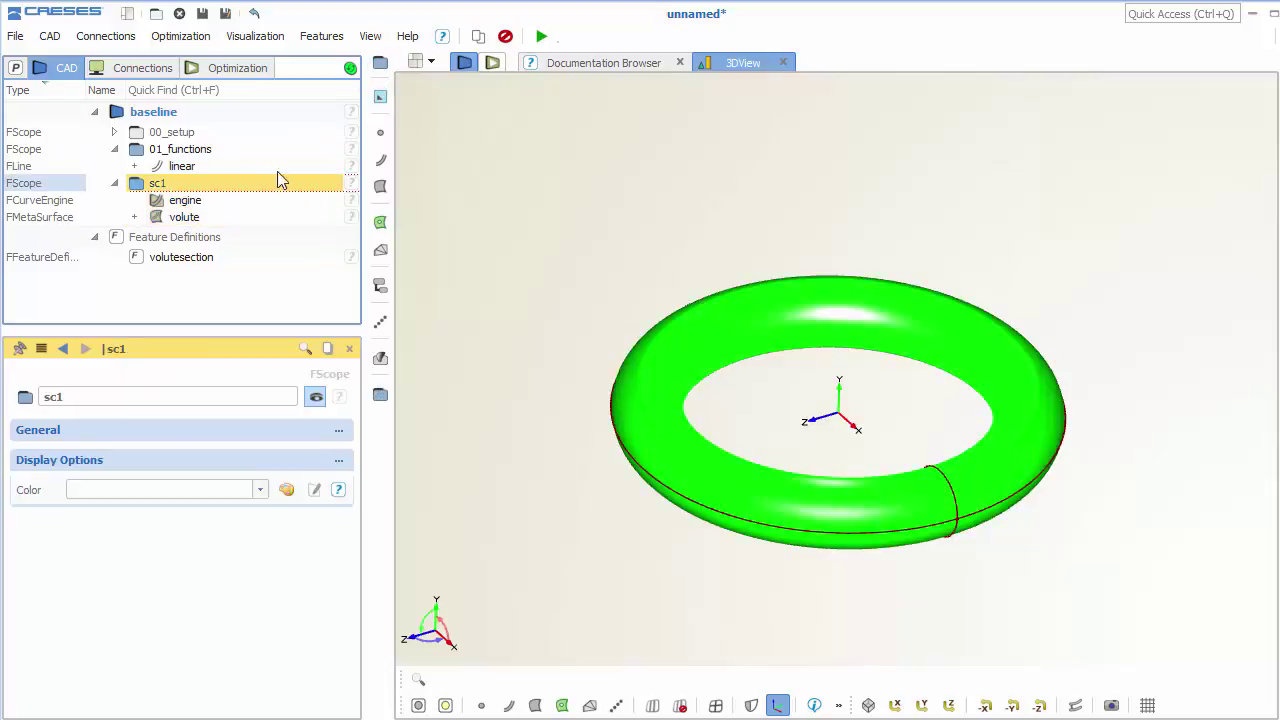
{"action": "left_click", "coordinate": [134, 397]}
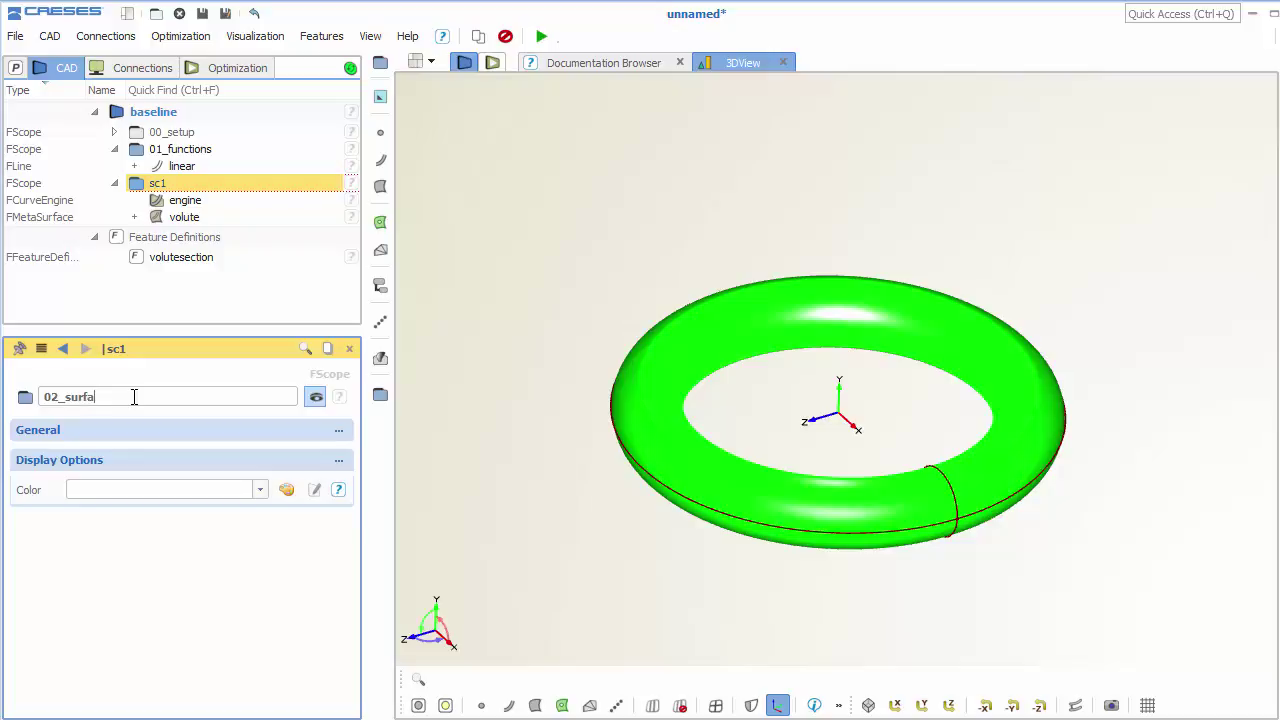
{"action": "type", "text": "02_surface"}
{"action": "key", "text": "Return"}
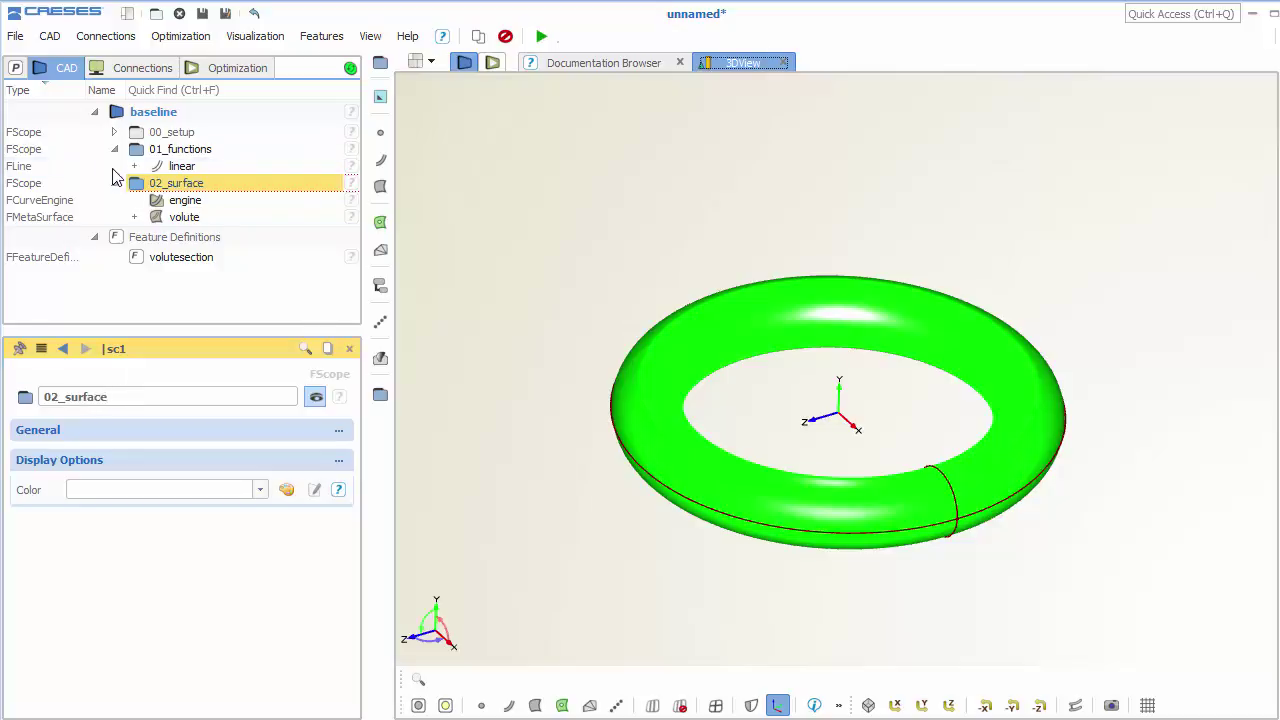
Step: Try an enlarged engine AREA of 100*100*1.5, then revert it to 100 * 100
{"action": "left_click", "coordinate": [114, 149]}
{"action": "left_click", "coordinate": [195, 184]}
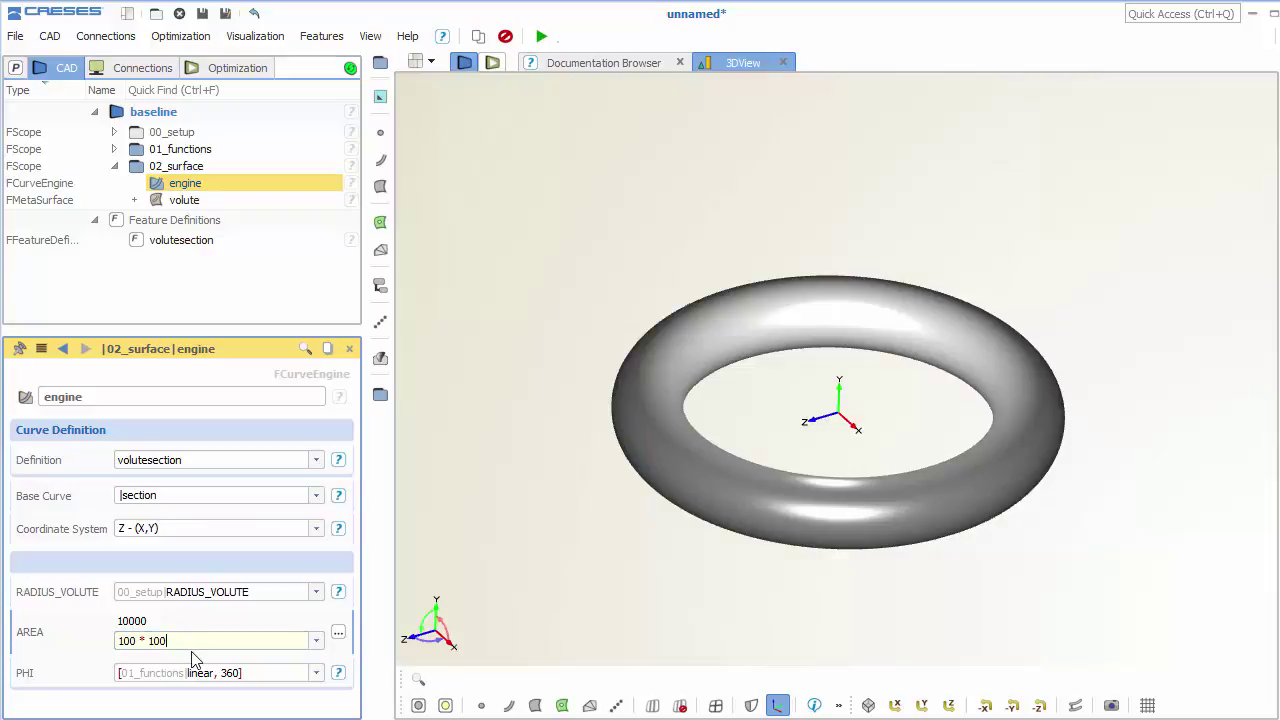
{"action": "key", "text": "Return"}
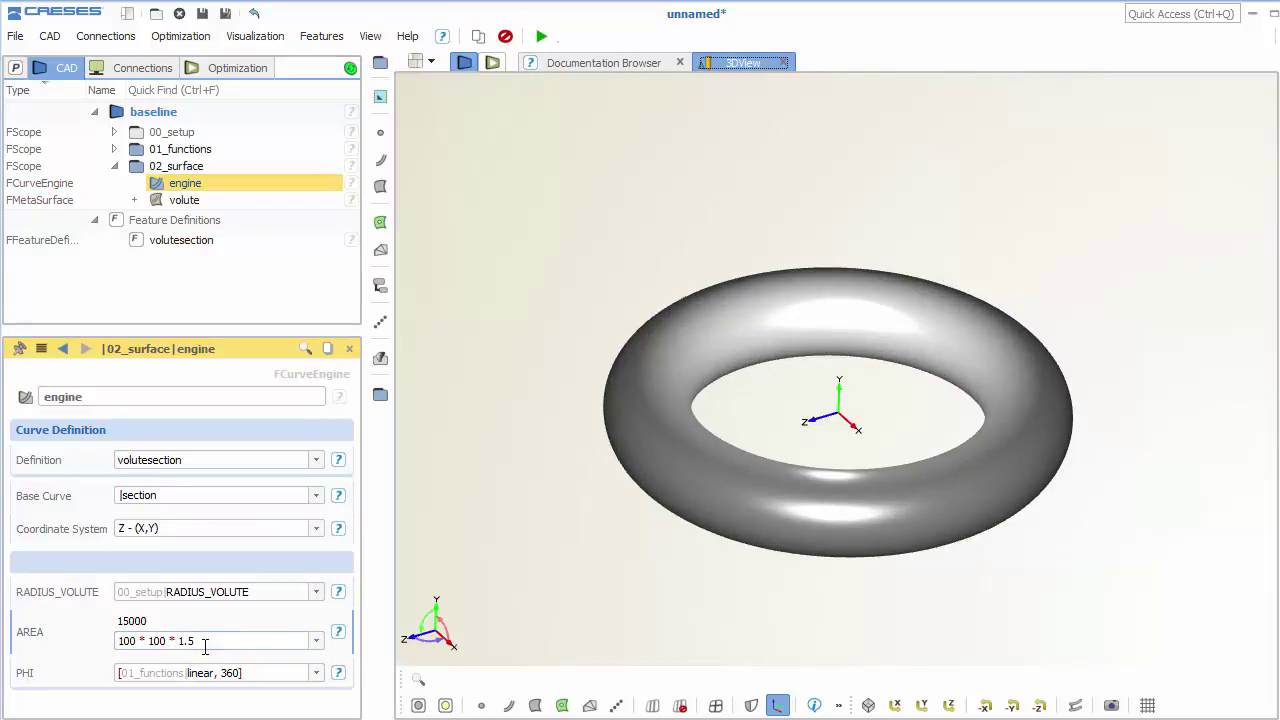
{"action": "left_click", "coordinate": [217, 641]}
{"action": "key", "text": "BackSpace"}
{"action": "key", "text": "Return"}
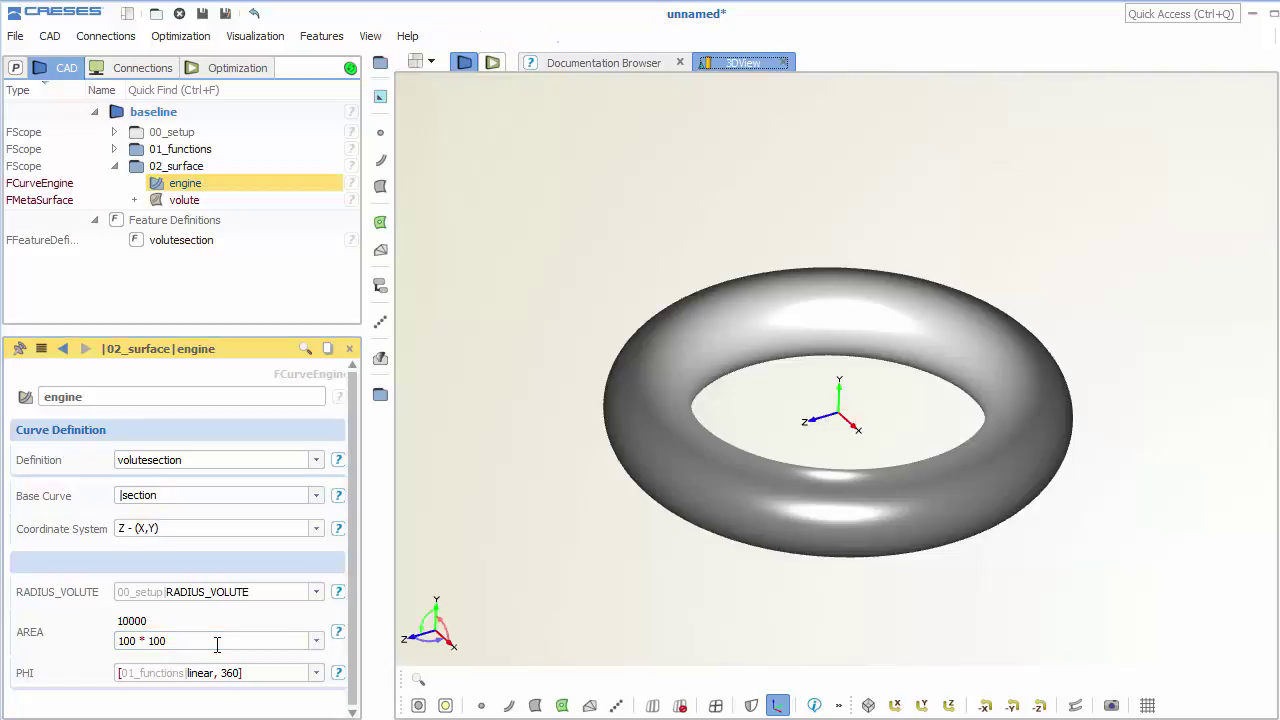
{"action": "left_click", "coordinate": [169, 287]}
Step: Create an F-Spline curve in 01_functions with start position [0,1,0]
{"action": "double_click", "coordinate": [200, 150]}
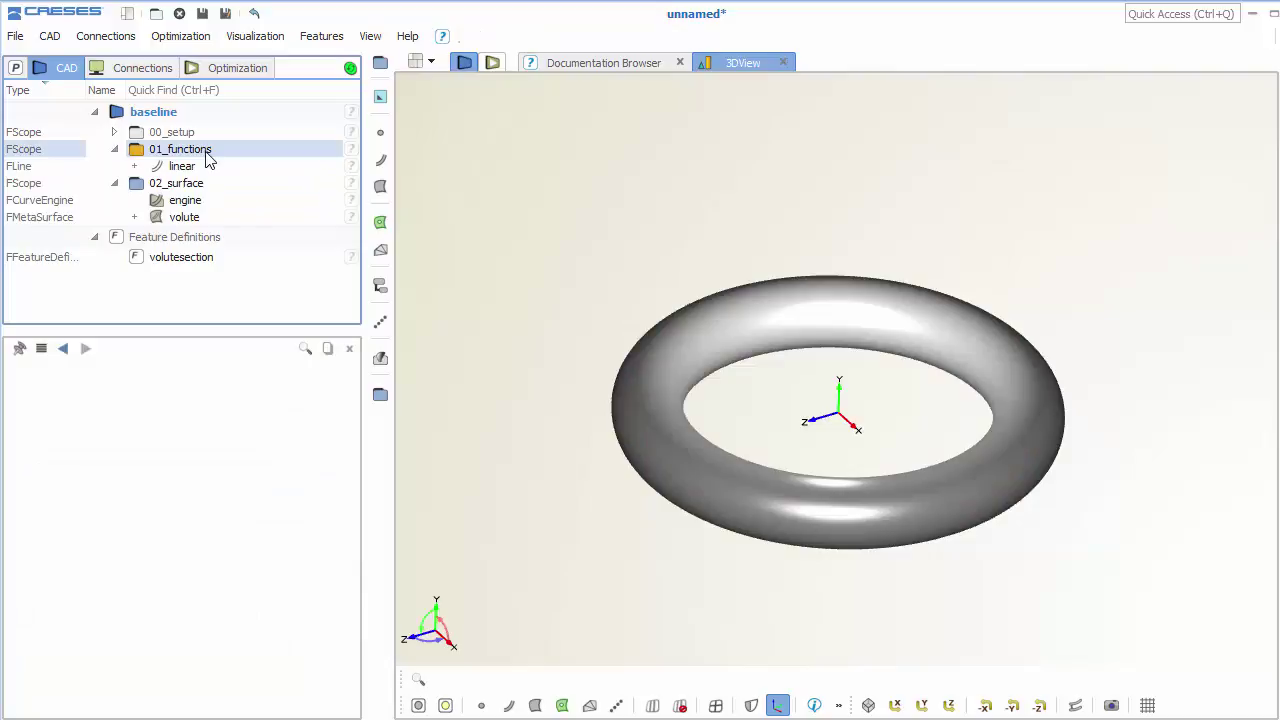
{"action": "left_click", "coordinate": [200, 166]}
{"action": "left_click", "coordinate": [194, 295]}
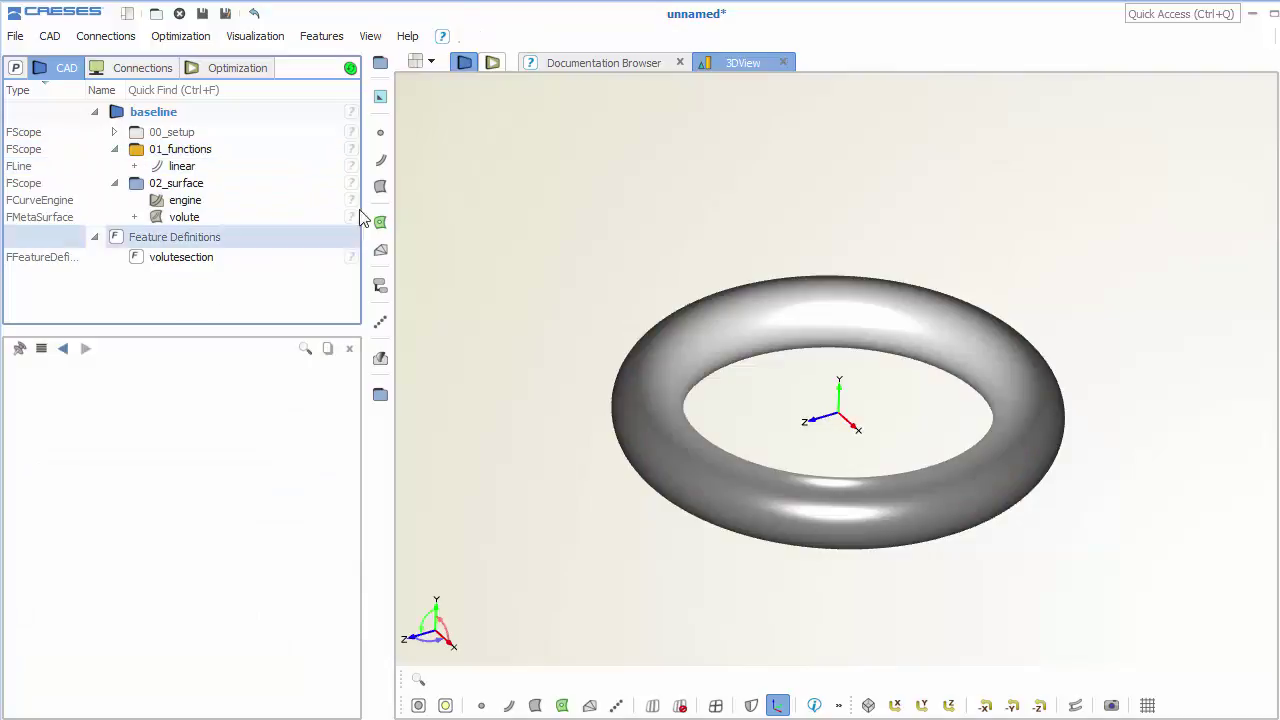
{"action": "left_click", "coordinate": [380, 160]}
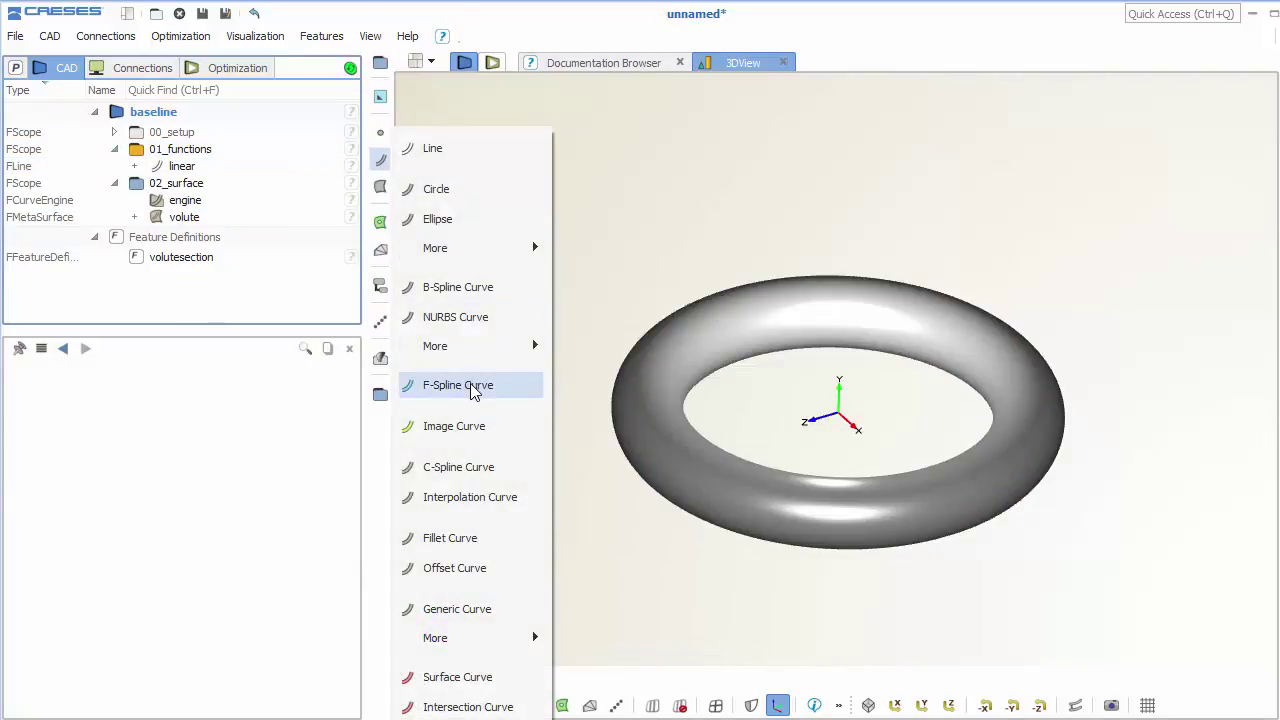
{"action": "left_click", "coordinate": [458, 384]}
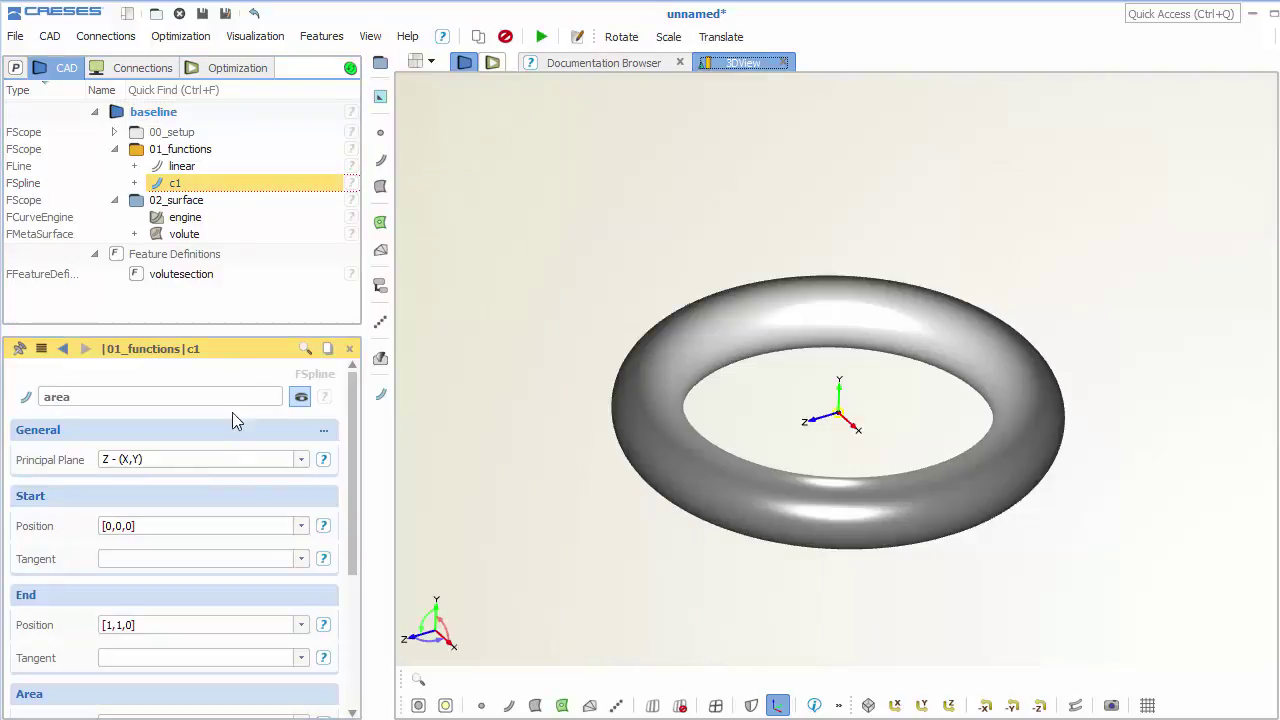
{"action": "left_click", "coordinate": [110, 526]}
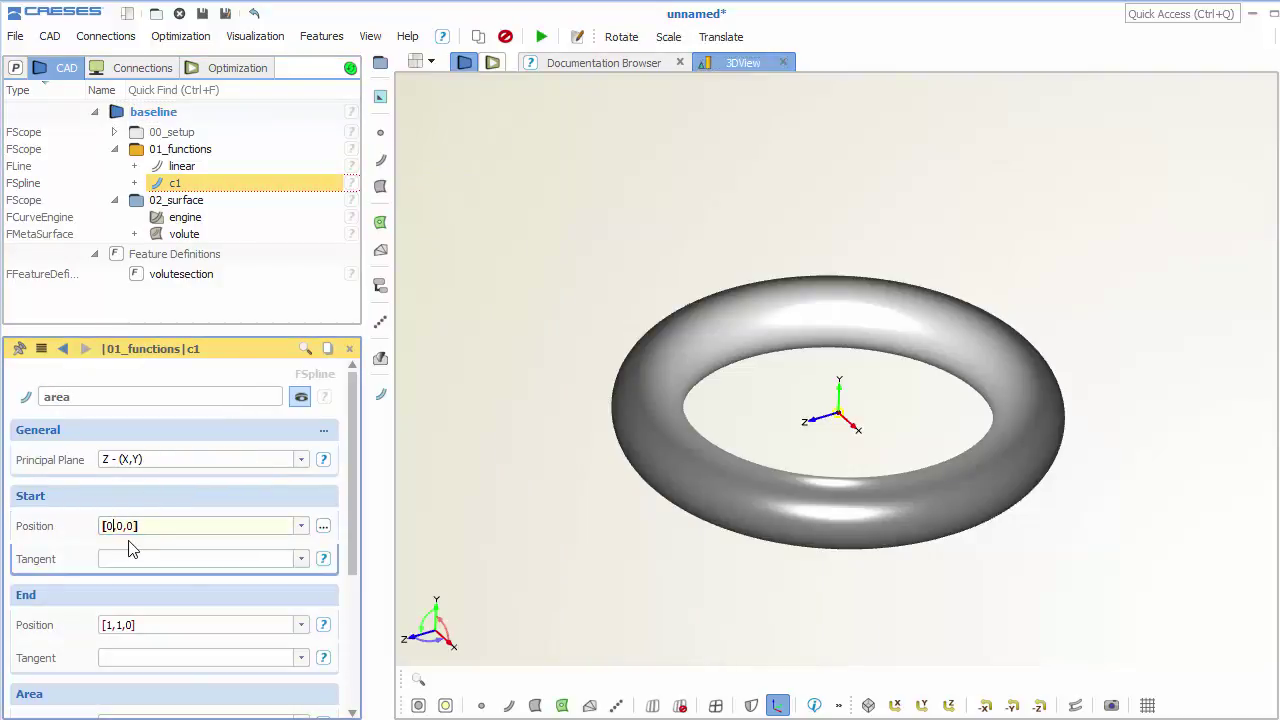
{"action": "key", "text": "BackSpace"}
{"action": "type", "text": "1"}
{"action": "left_click", "coordinate": [114, 622]}
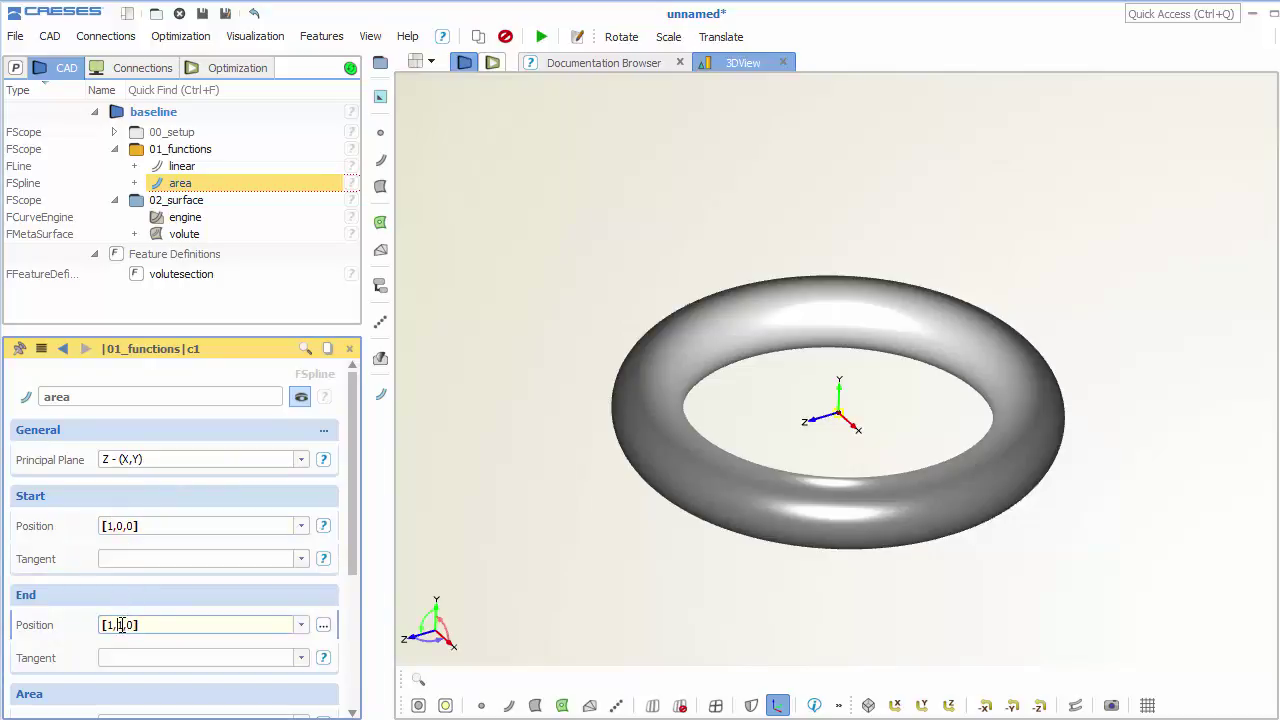
{"action": "left_click", "coordinate": [112, 522]}
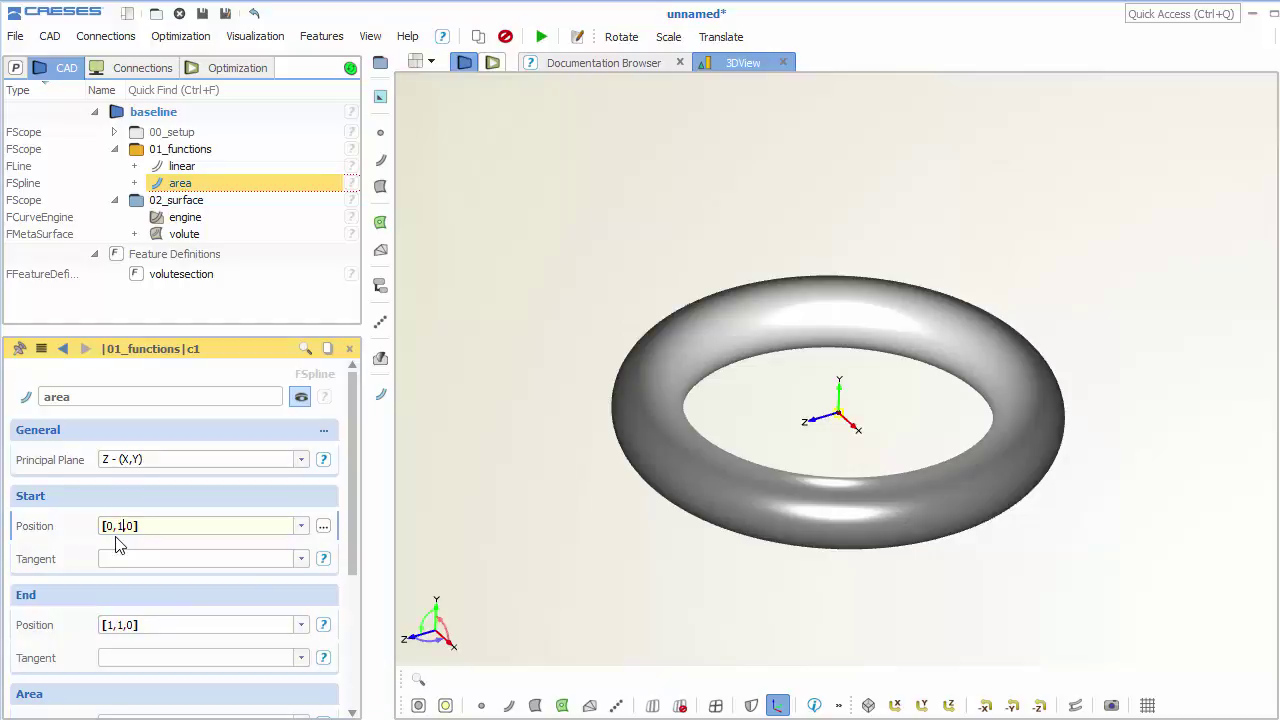
Step: Set the spline's end position to [1,0.1,0], view along Z, and hide linear
{"action": "left_click", "coordinate": [130, 625]}
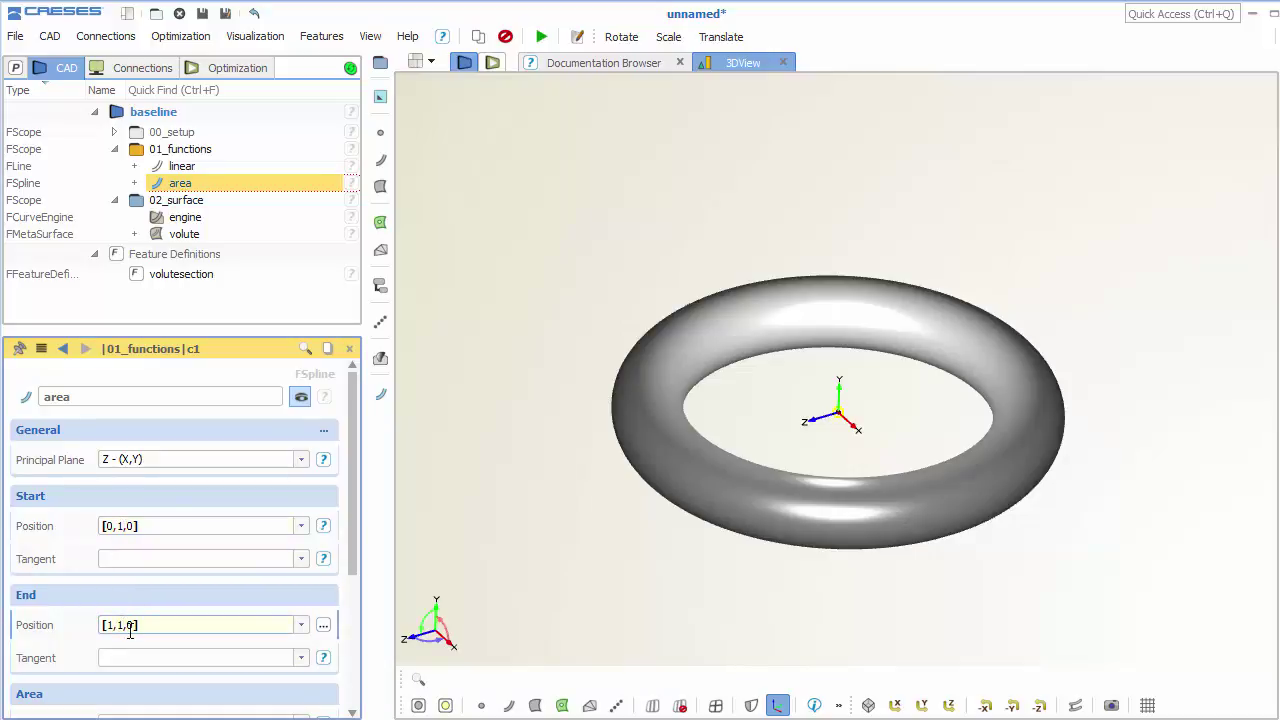
{"action": "type", "text": "0."}
{"action": "left_click", "coordinate": [949, 705]}
{"action": "left_click", "coordinate": [535, 705]}
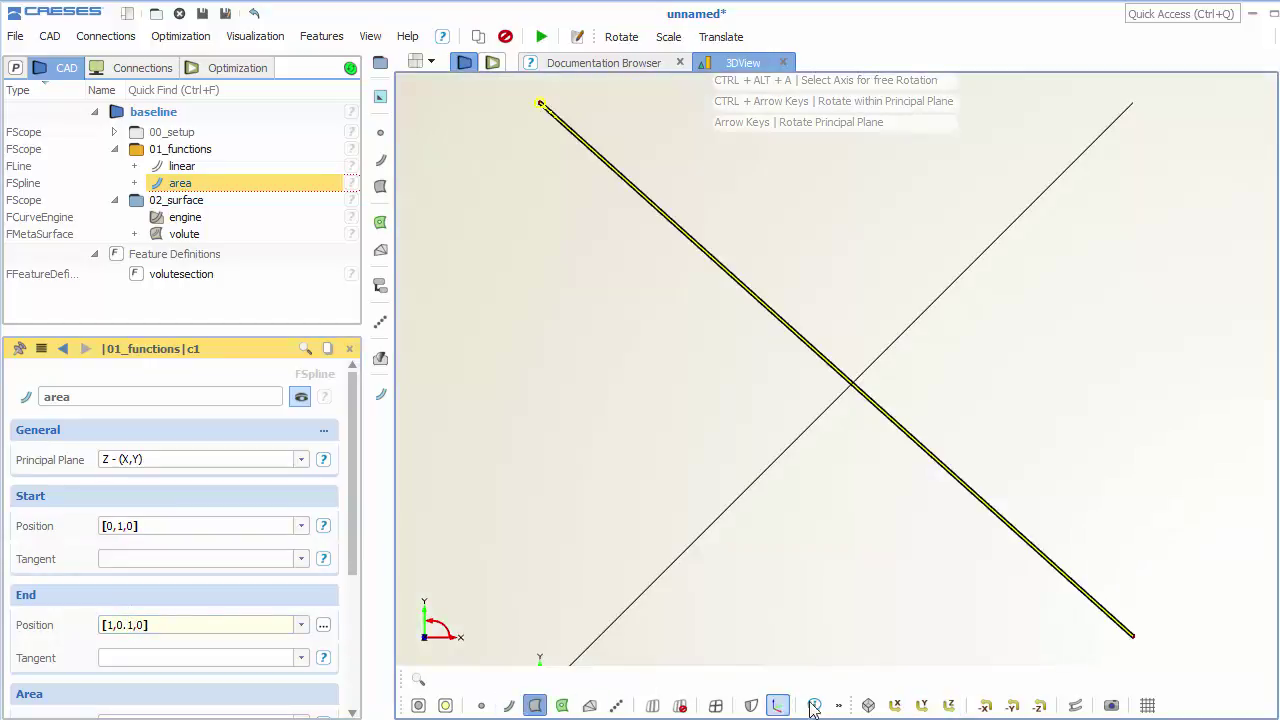
{"action": "middle_click_drag", "start_coordinate": [908, 600], "coordinate": [880, 557]}
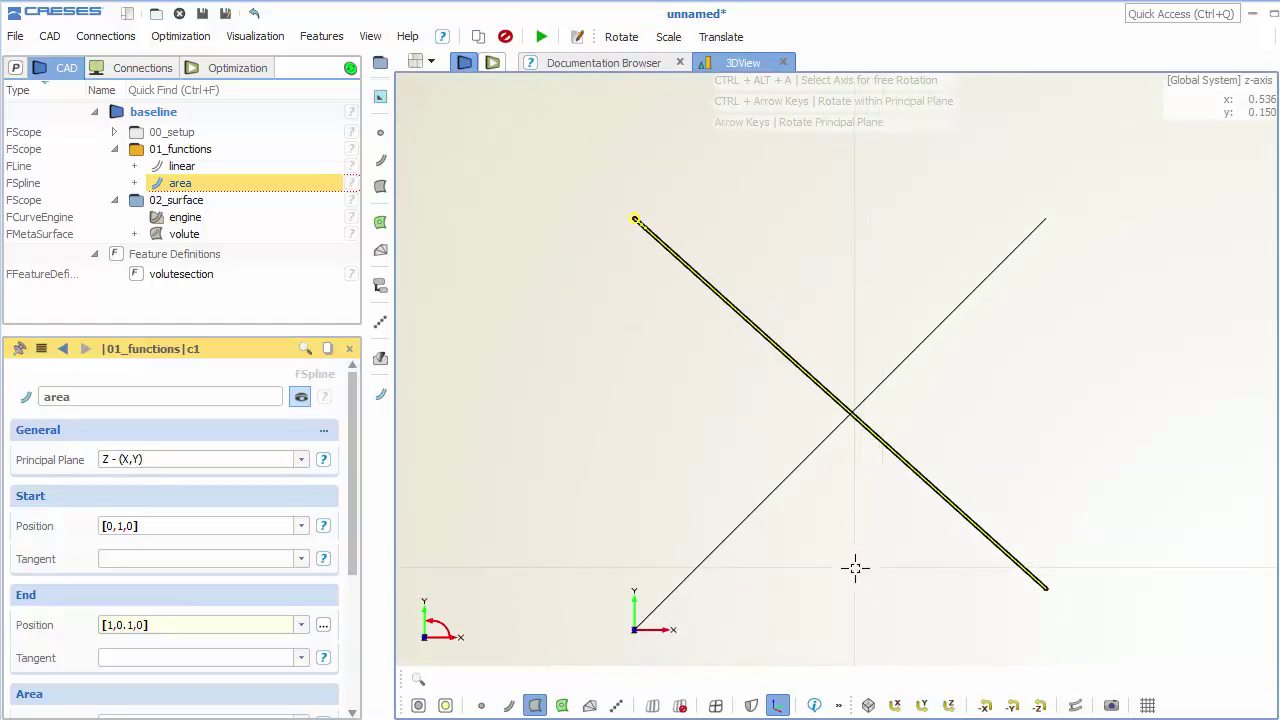
{"action": "left_click", "coordinate": [155, 168]}
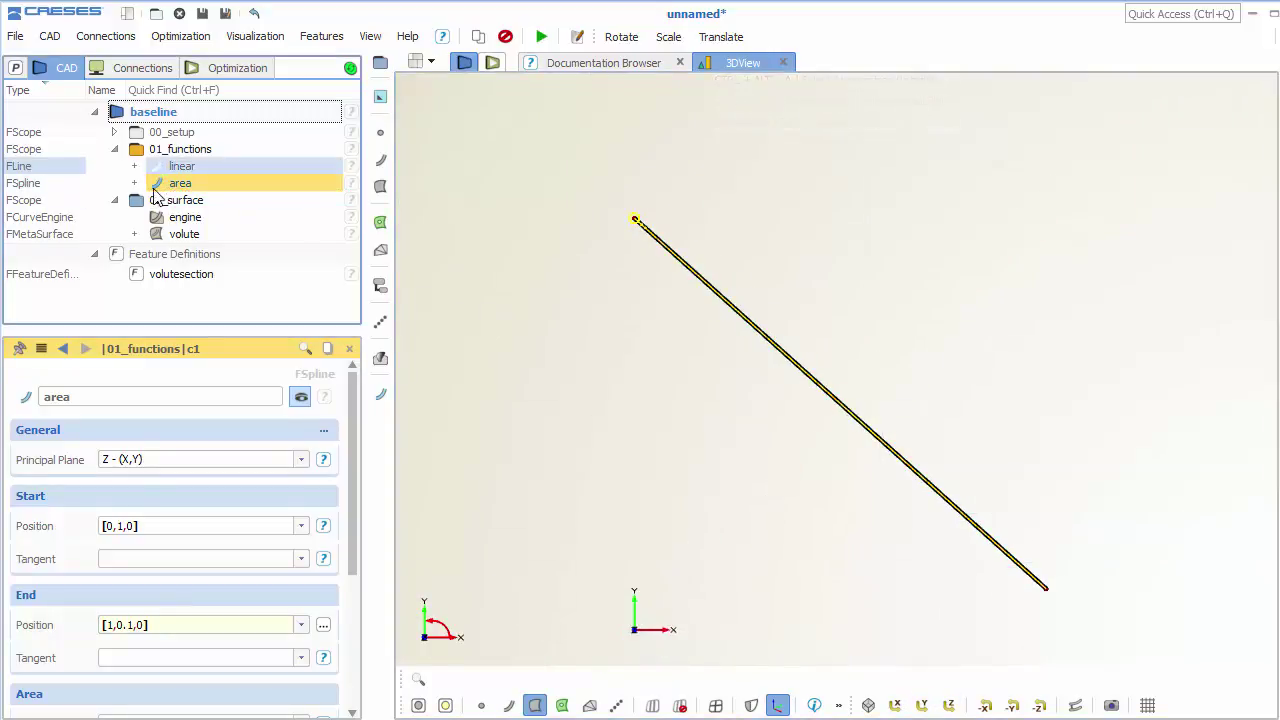
{"action": "left_click", "coordinate": [119, 525]}
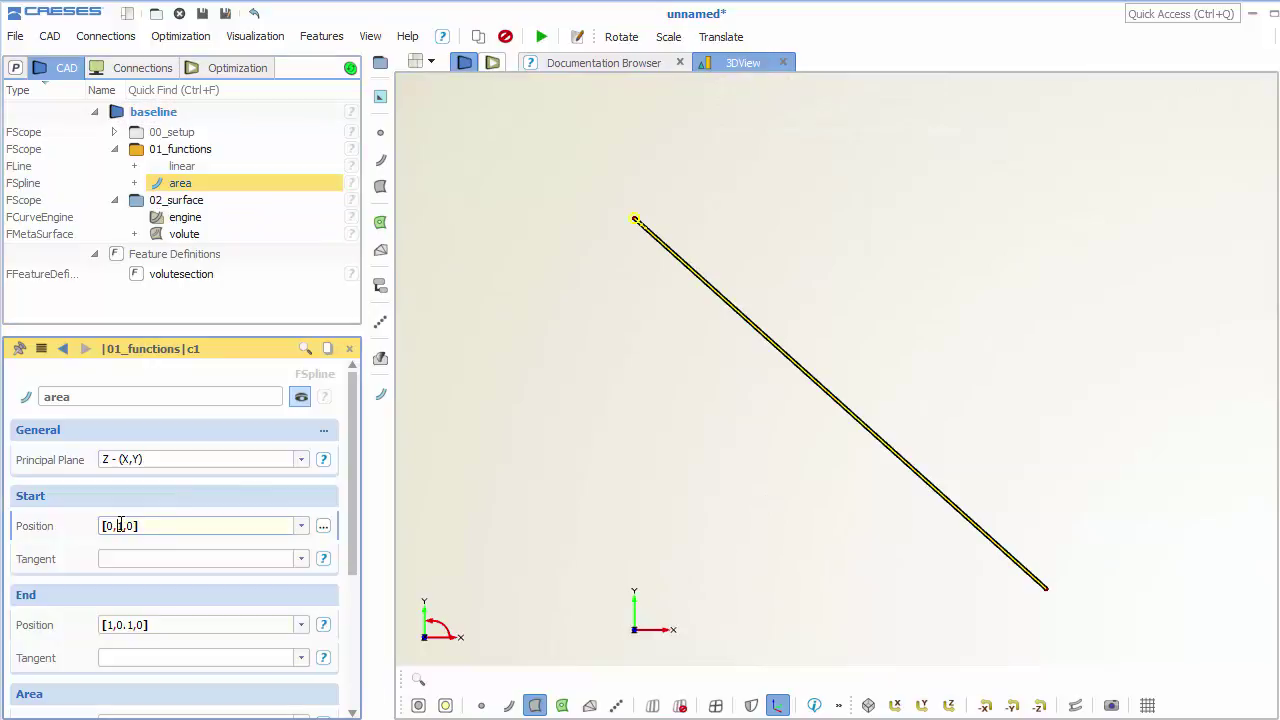
Step: Turn the spline's start height into a parameter named AREA_MAX
{"action": "right_click", "coordinate": [119, 525]}
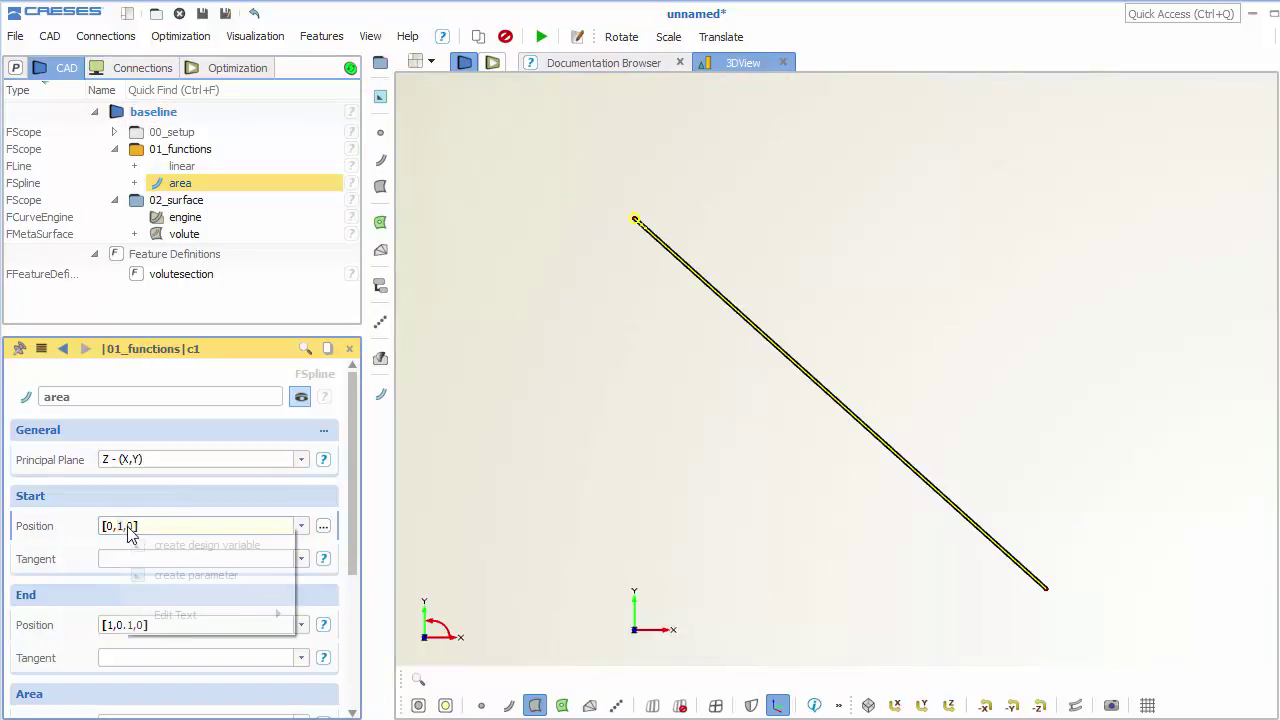
{"action": "left_click", "coordinate": [218, 572]}
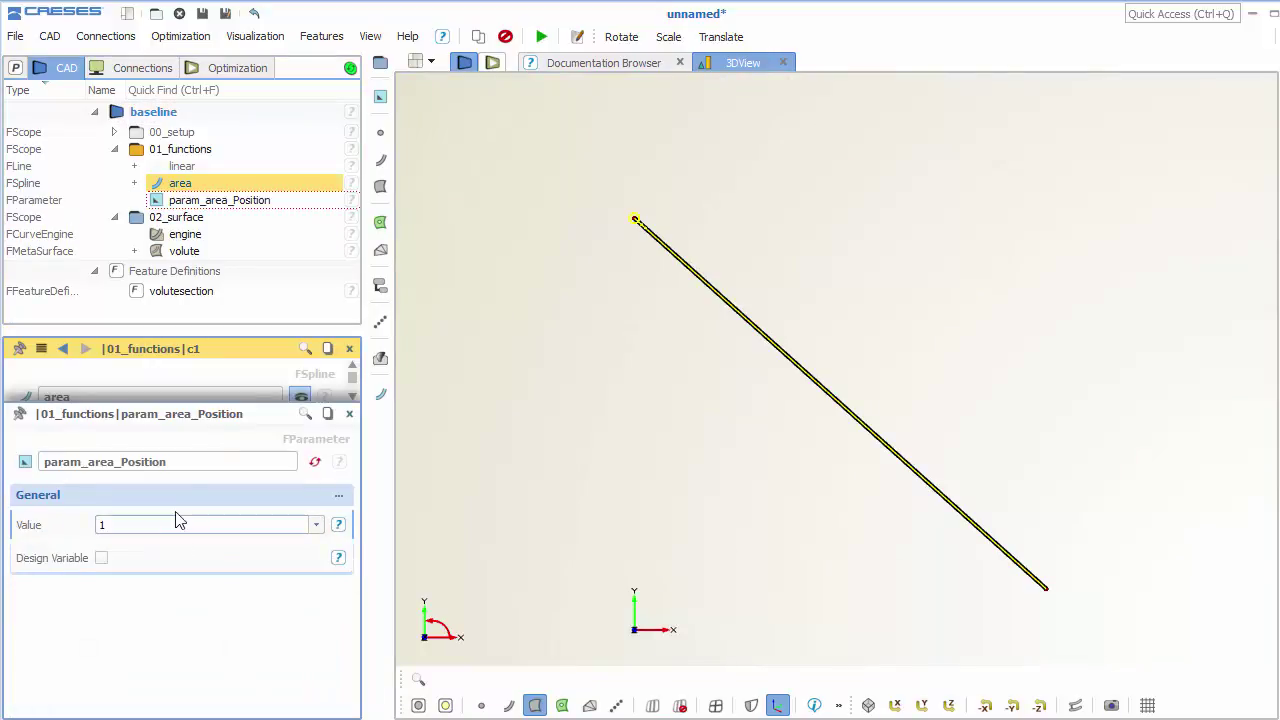
{"action": "double_click", "coordinate": [126, 461]}
{"action": "type", "text": "AREA_MA"}
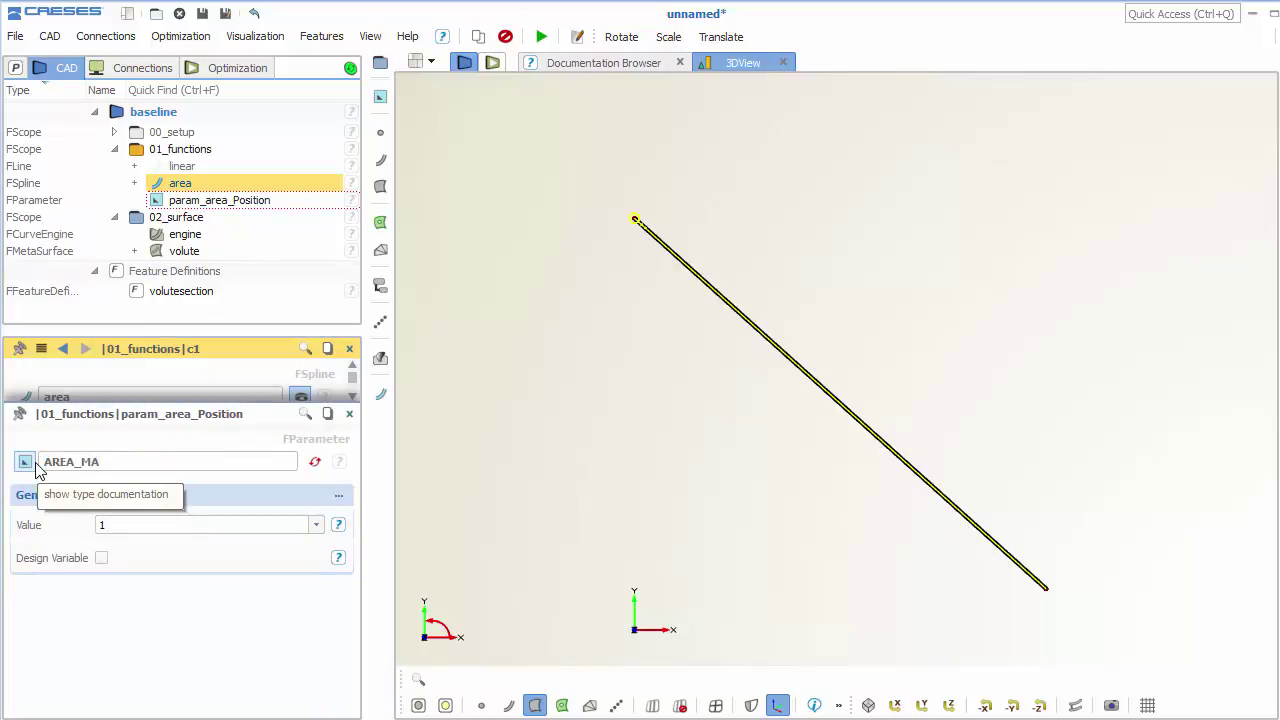
{"action": "type", "text": "X"}
{"action": "key", "text": "Return"}
Step: Set the end height to 0.1 and make it a parameter named AREA_MIN
{"action": "left_click", "coordinate": [205, 186]}
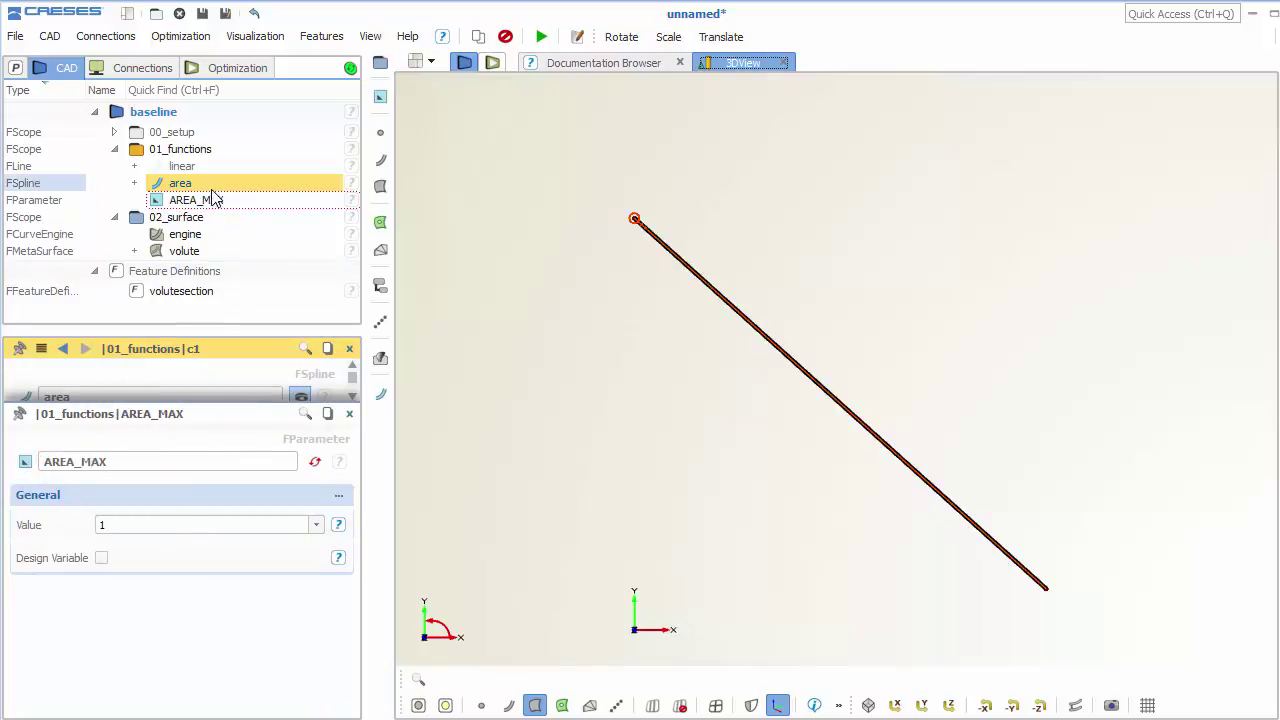
{"action": "left_click", "coordinate": [130, 640]}
{"action": "type", "text": ".1"}
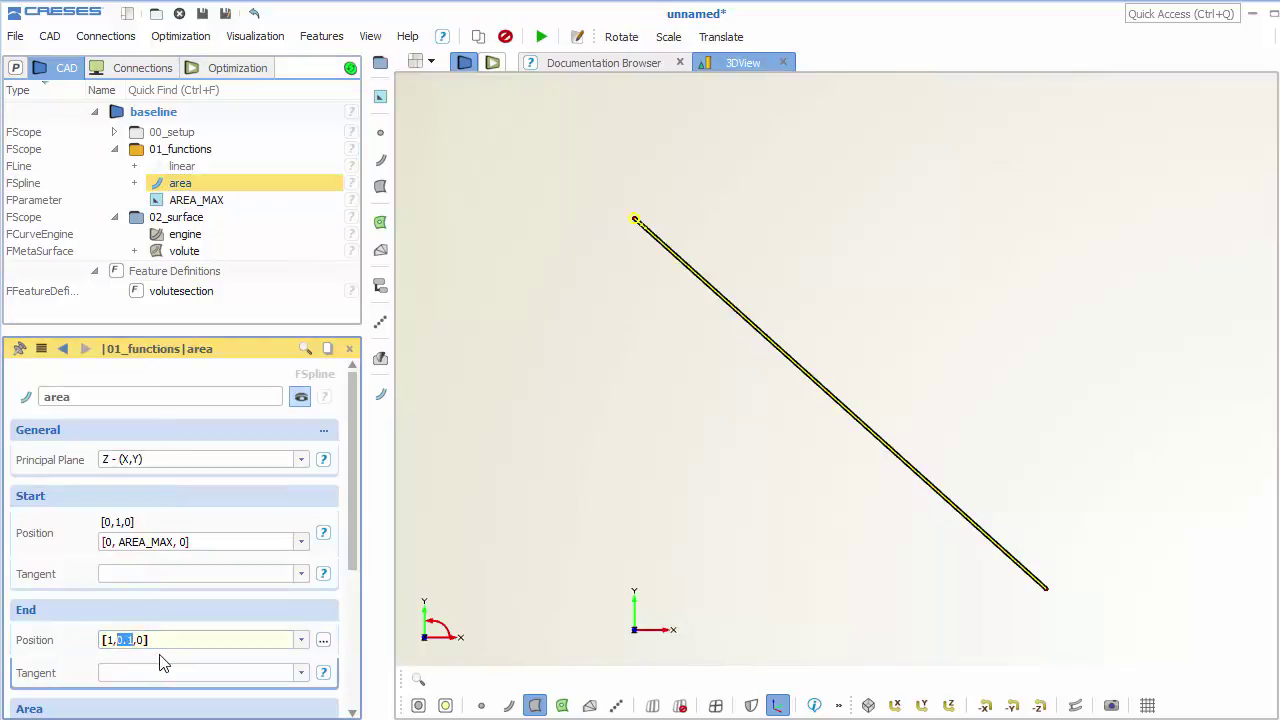
{"action": "right_click", "coordinate": [170, 644]}
{"action": "left_click", "coordinate": [228, 691]}
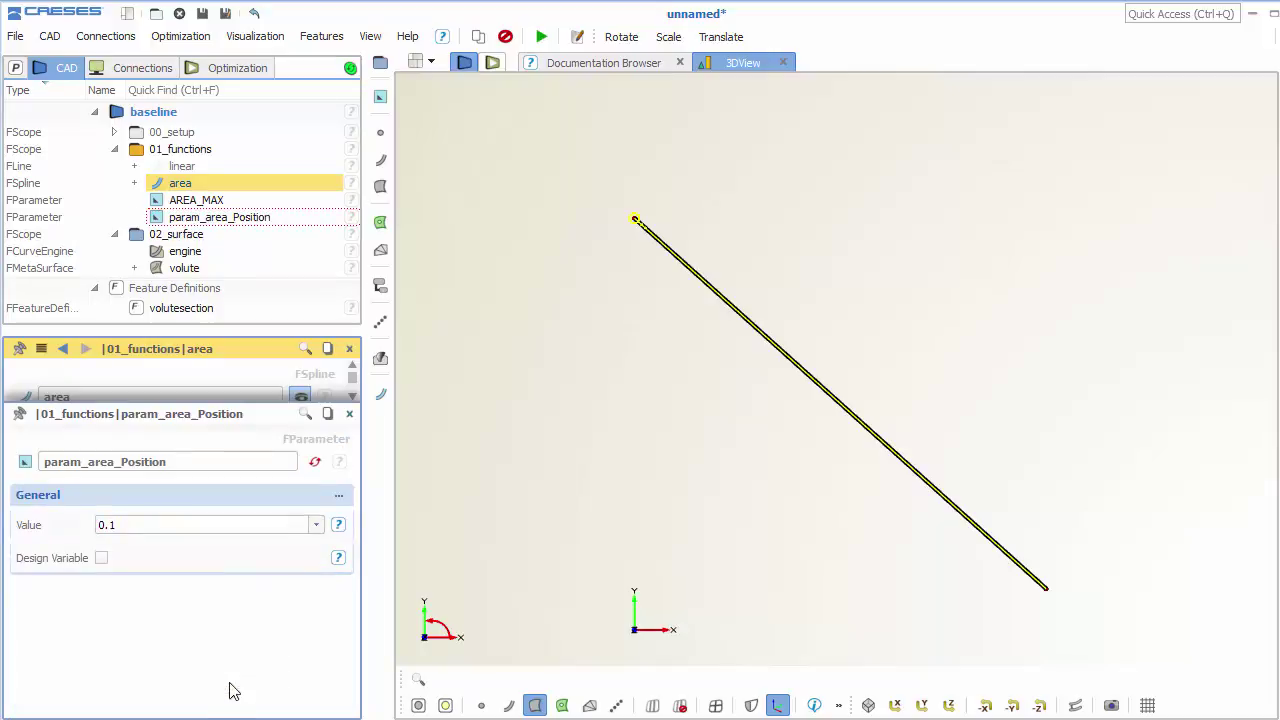
{"action": "double_click", "coordinate": [180, 462]}
{"action": "type", "text": "AREA_MIN"}
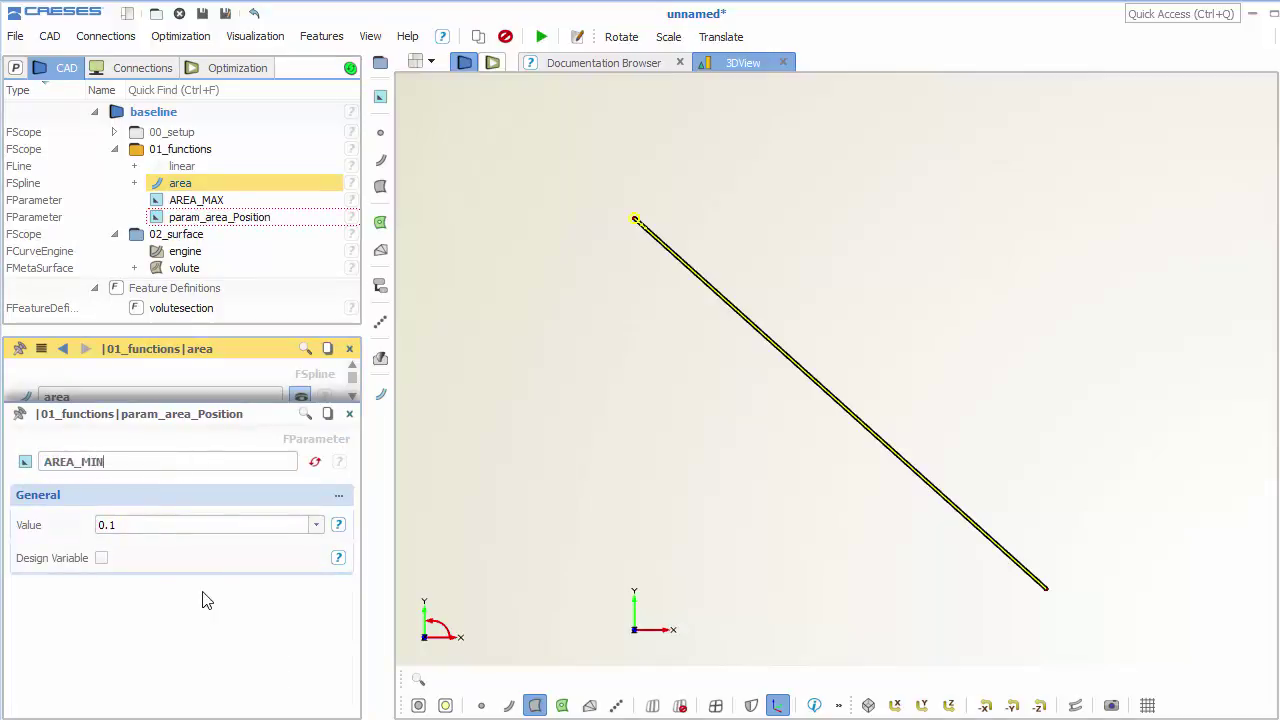
{"action": "key", "text": "Return"}
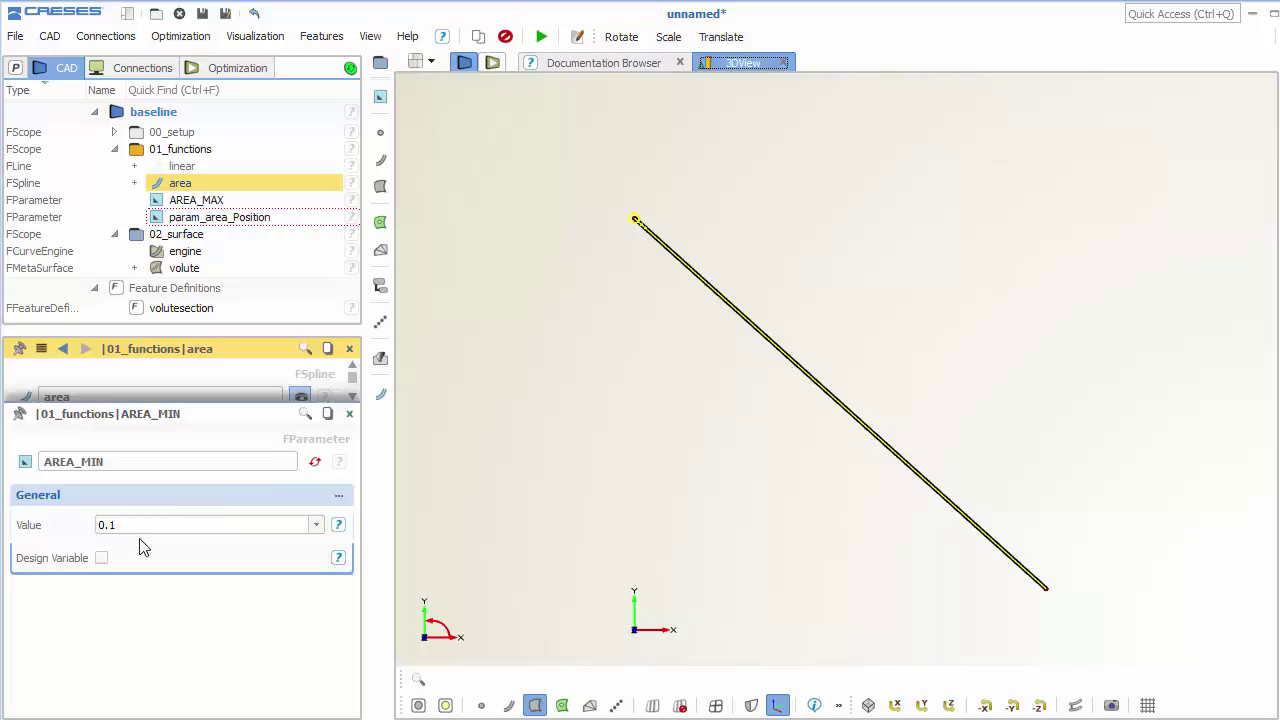
{"action": "left_click", "coordinate": [349, 413]}
Step: Set the area spline's start and end tangents to 0
{"action": "left_click", "coordinate": [176, 574]}
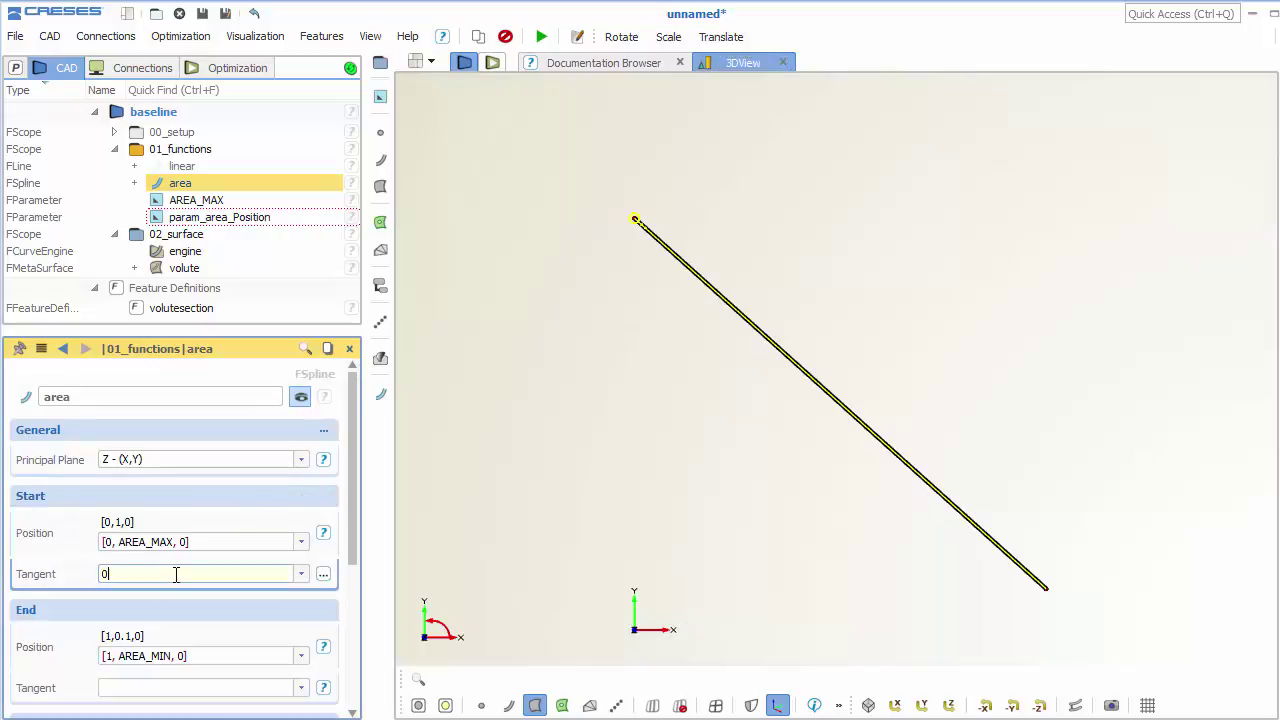
{"action": "type", "text": "0"}
{"action": "left_click", "coordinate": [131, 688]}
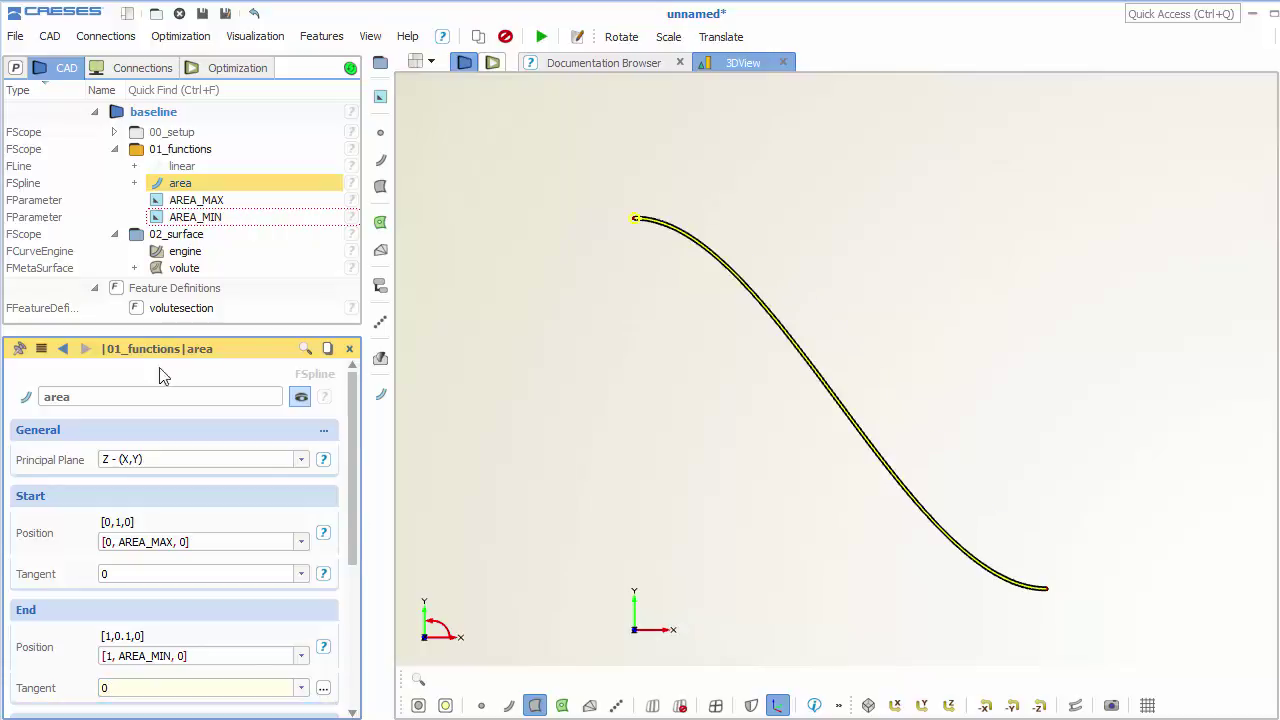
Step: Set the engine's AREA input to the area spline with scale argument 100 * 100
{"action": "left_click", "coordinate": [237, 253]}
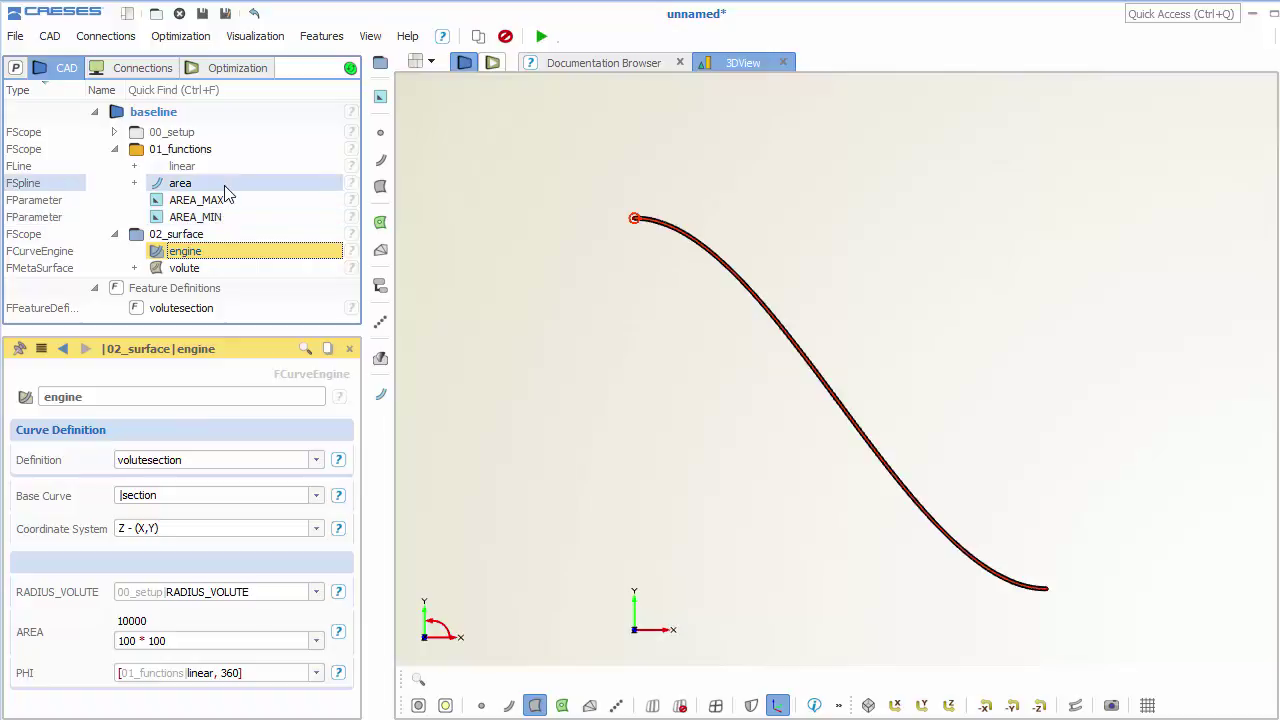
{"action": "left_click_drag", "start_coordinate": [225, 193], "coordinate": [127, 645]}
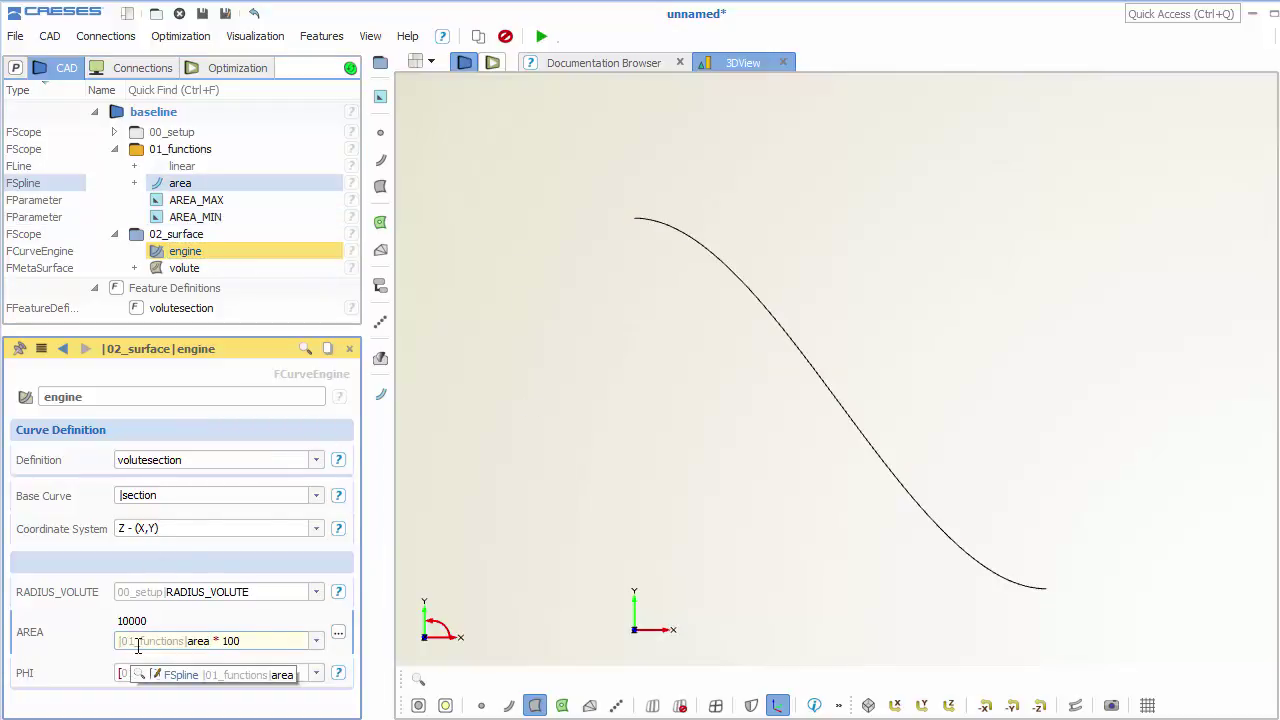
{"action": "type", "text": ", "}
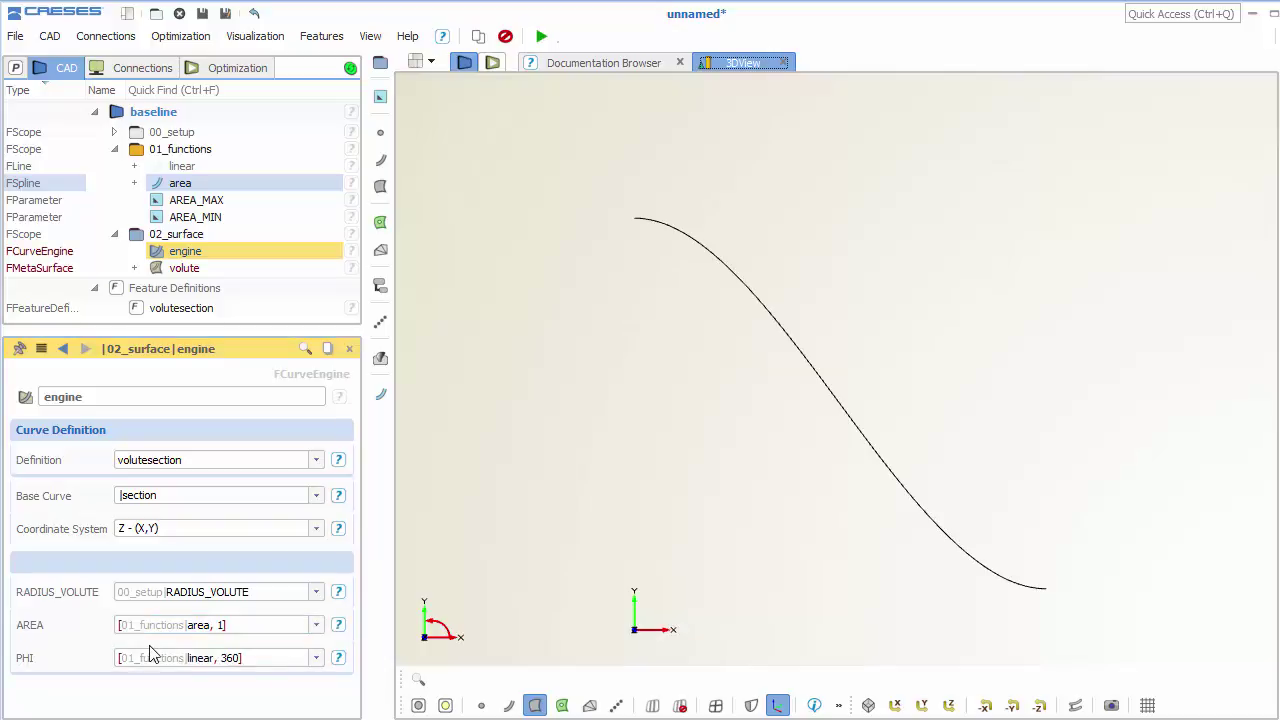
{"action": "type", "text": "1"}
{"action": "key", "text": "Return"}
Step: Switch to a perspective 3D view and tilt it to see the shaded volute tube
{"action": "left_click", "coordinate": [418, 705]}
{"action": "left_click_drag", "start_coordinate": [784, 488], "coordinate": [798, 406]}
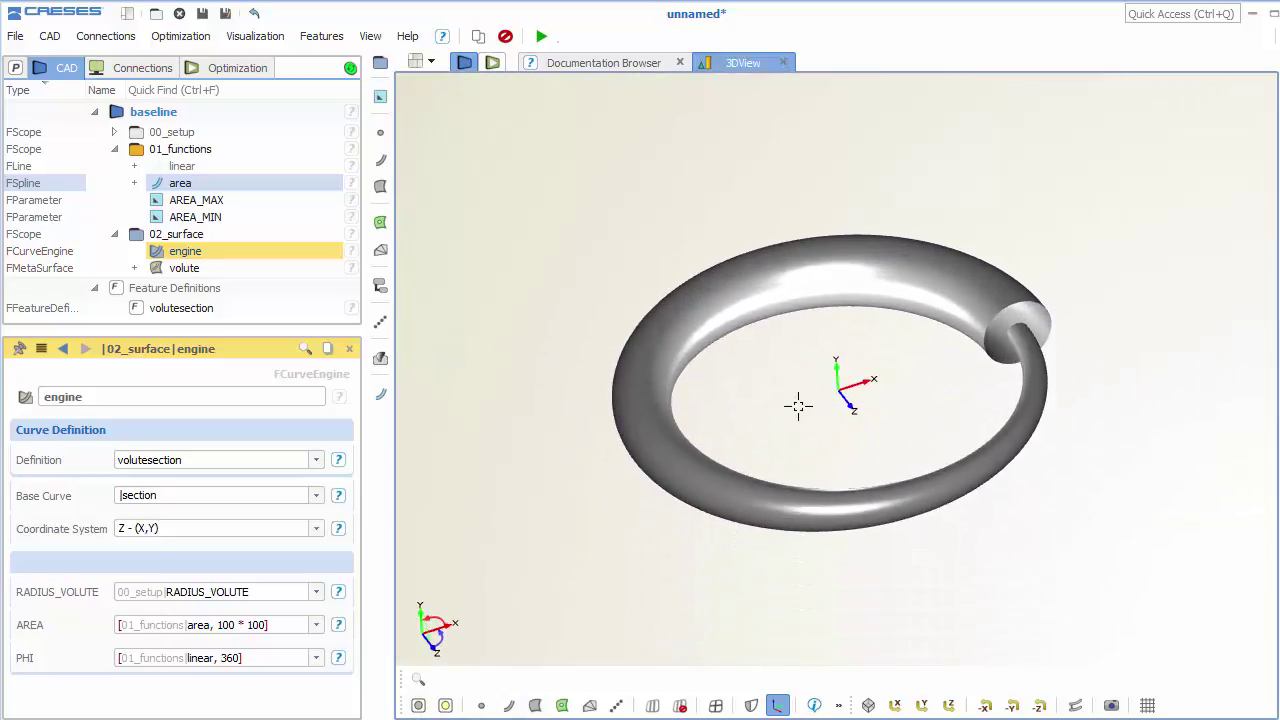
{"action": "scroll", "coordinate": [845, 450], "scroll_direction": "up", "scroll_amount": 5}
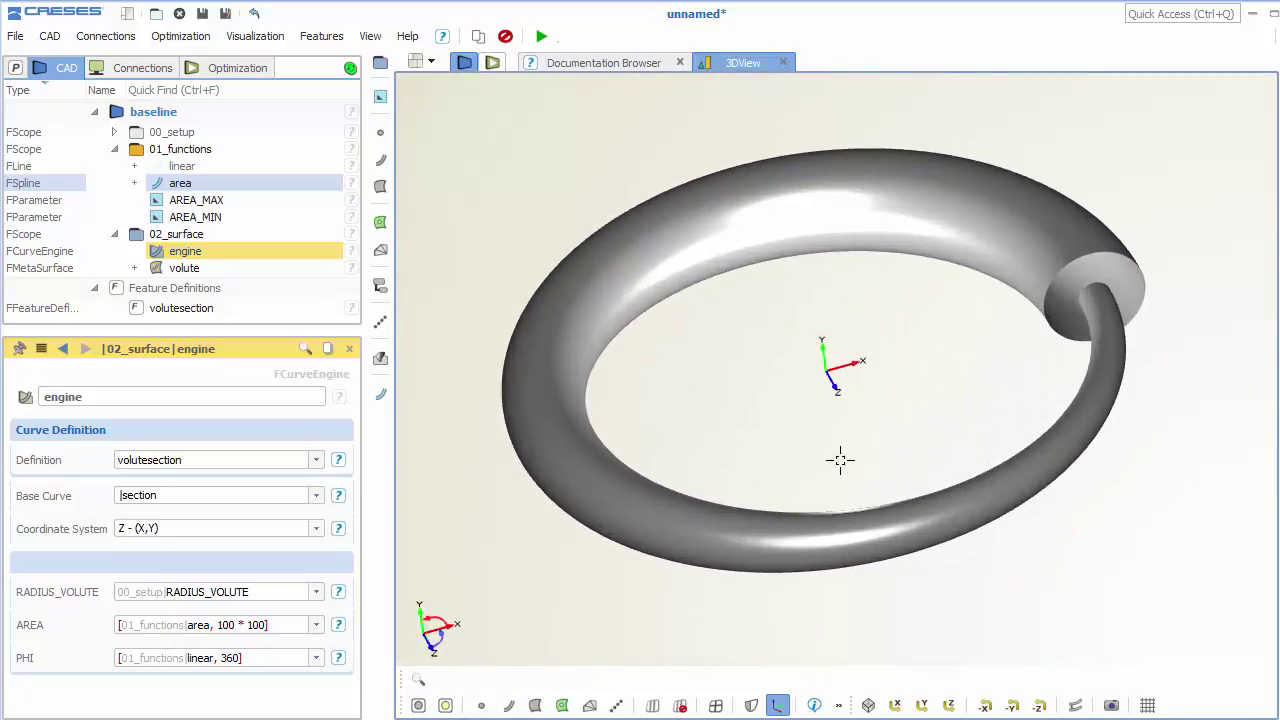
Step: Set the AREA_MAX parameter to 1.6 and AREA_MIN to 0.4
{"action": "left_click", "coordinate": [210, 200]}
{"action": "left_click", "coordinate": [189, 460]}
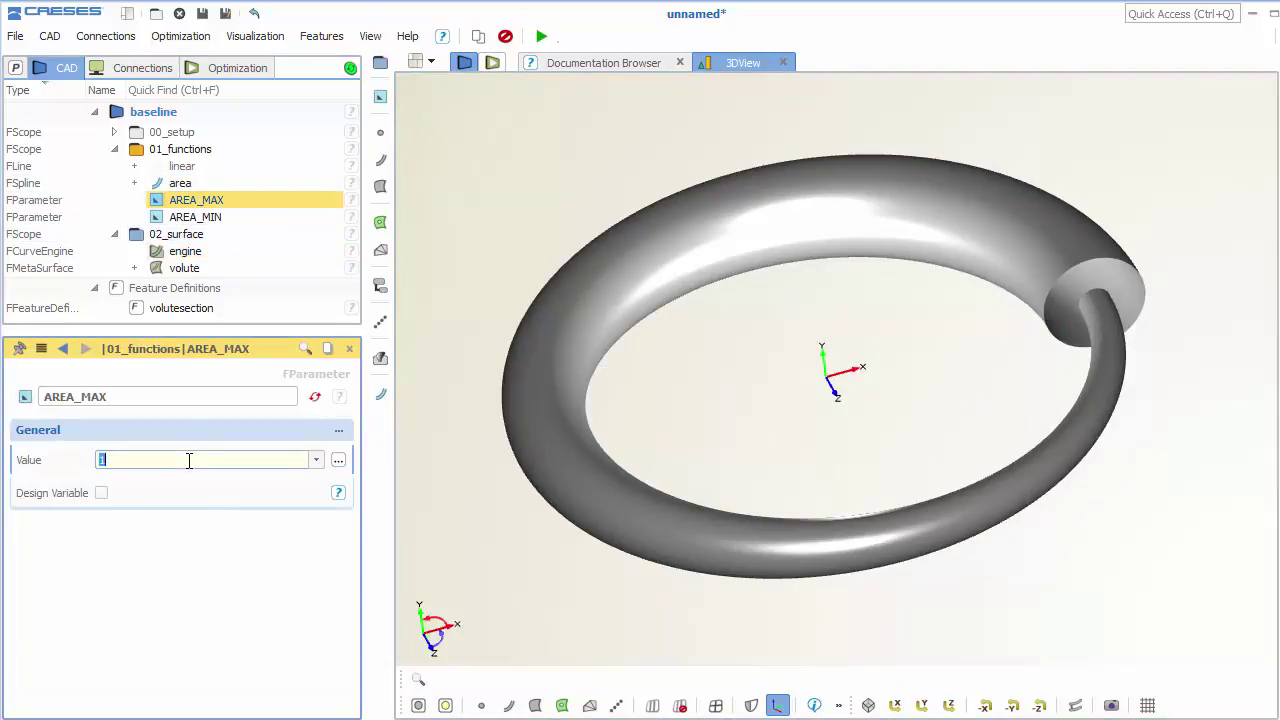
{"action": "type", "text": "1.2"}
{"action": "key", "text": "Return"}
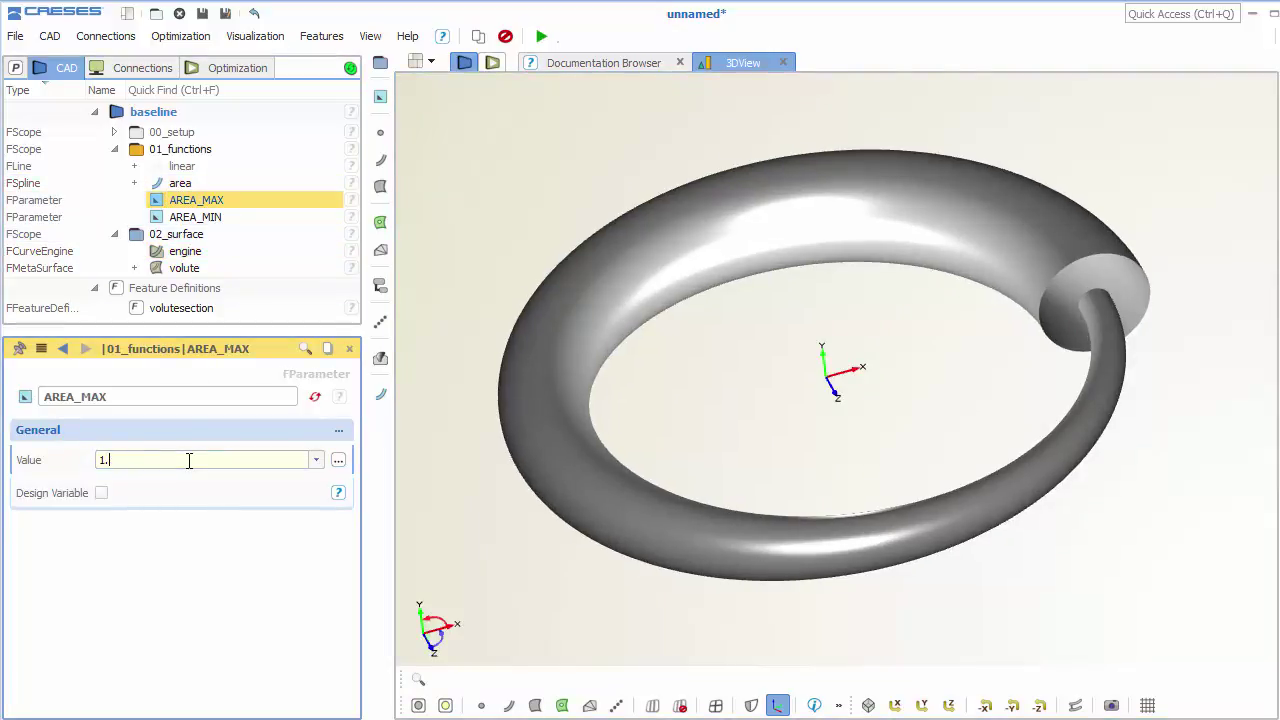
{"action": "key", "text": "Return"}
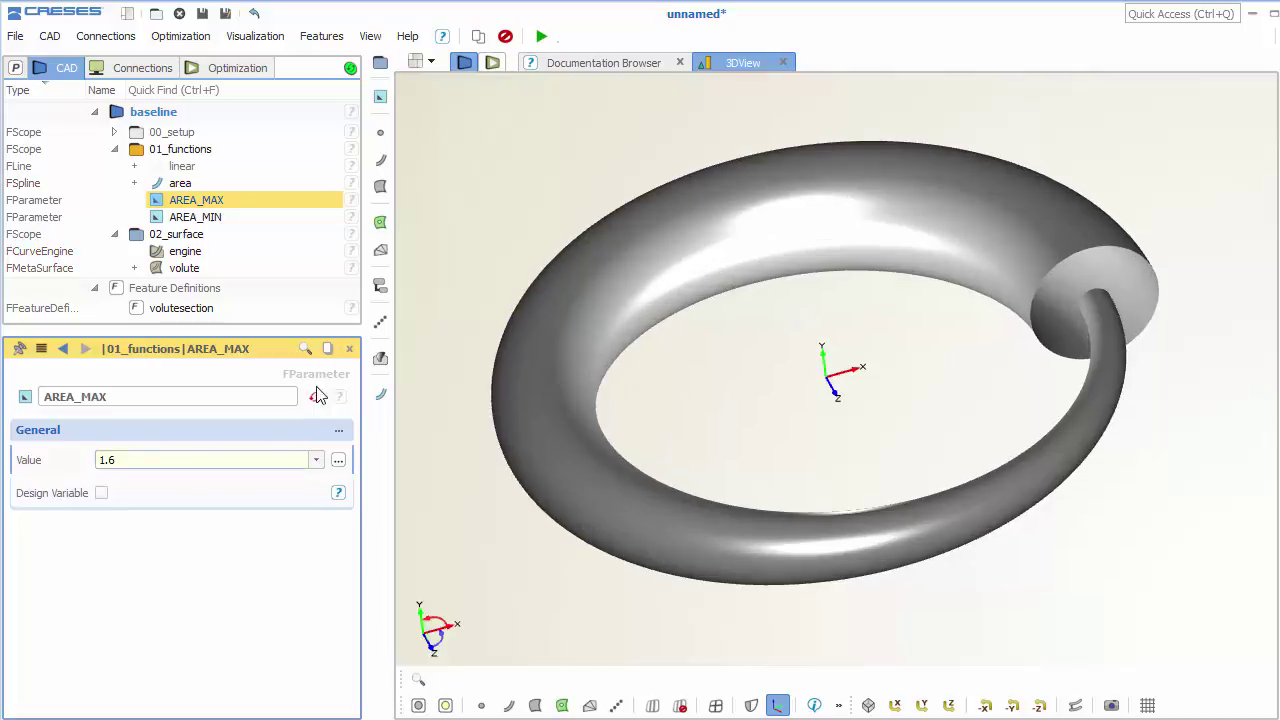
{"action": "left_click", "coordinate": [192, 463]}
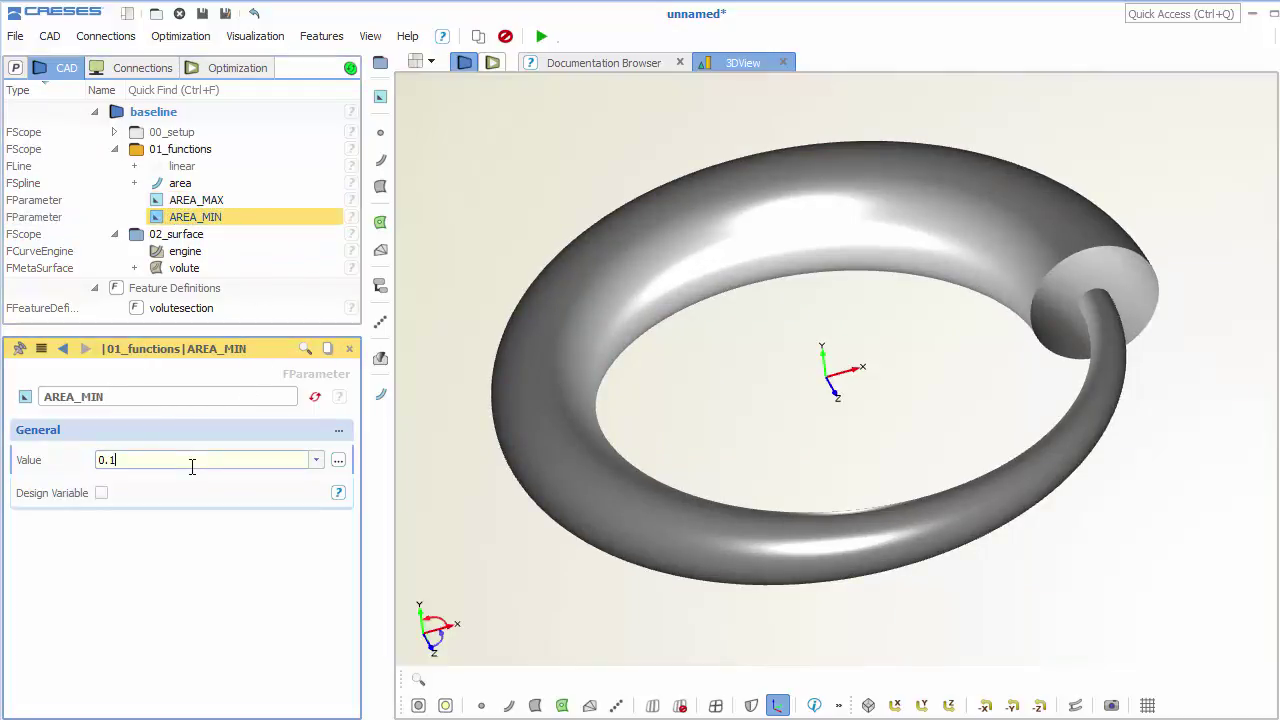
{"action": "key", "text": "Return"}
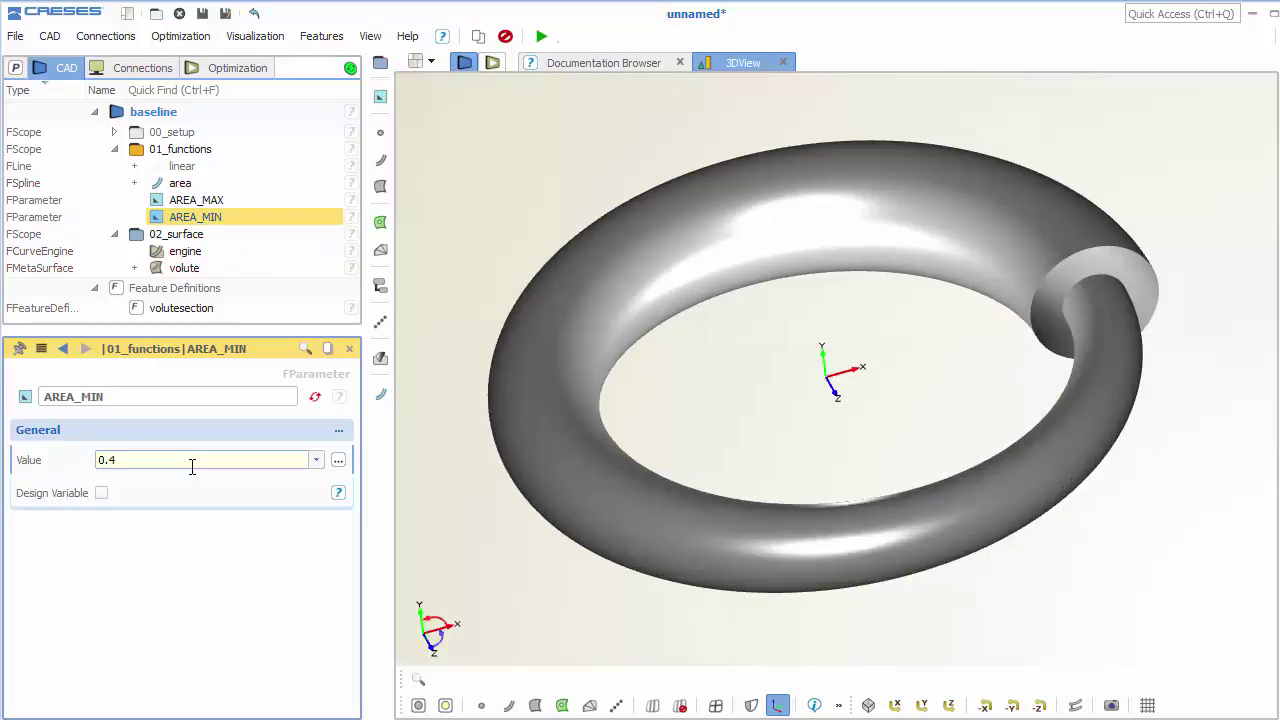
Step: Try a start tangent of -20 on the area F-Spline
{"action": "left_click", "coordinate": [226, 185]}
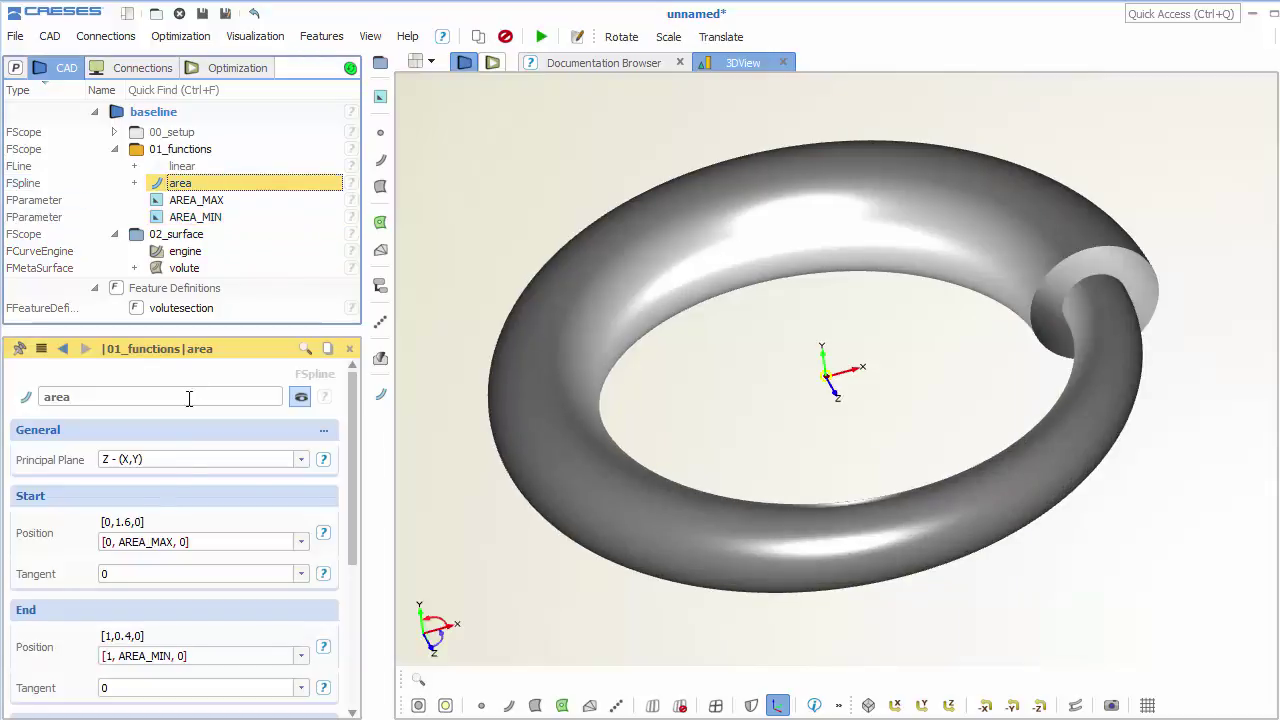
{"action": "double_click", "coordinate": [151, 573]}
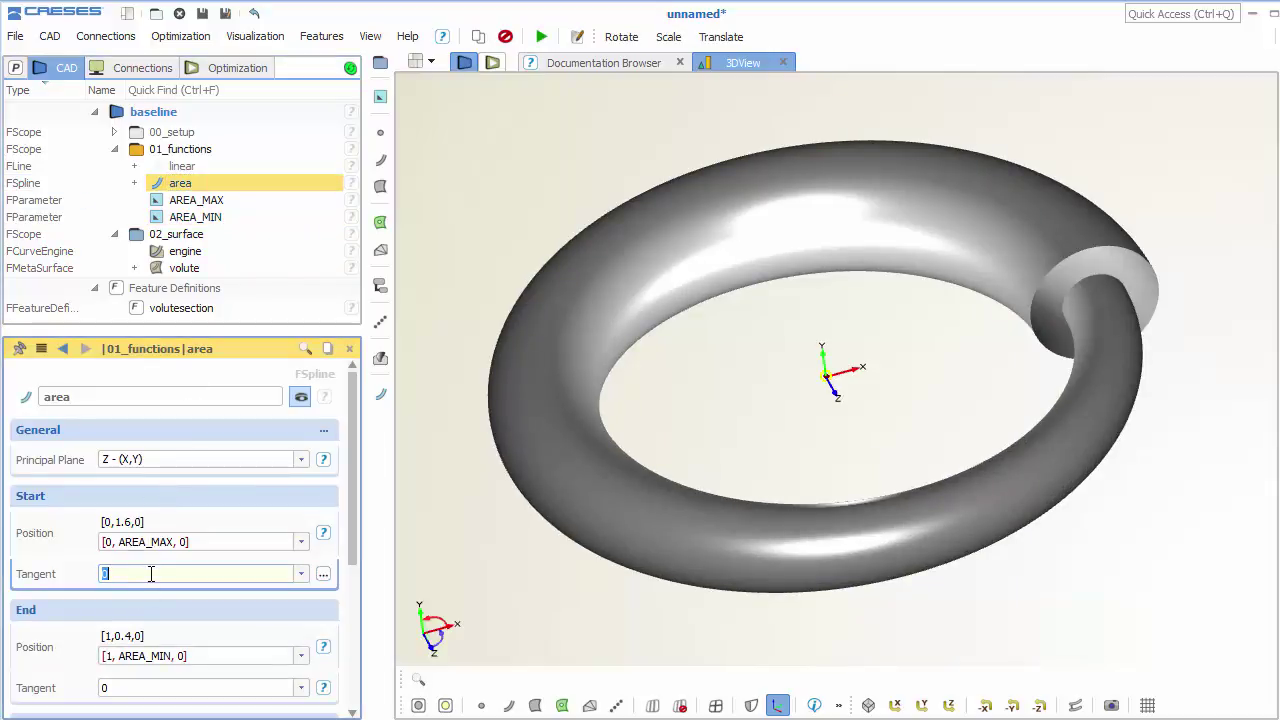
{"action": "key", "text": "Return"}
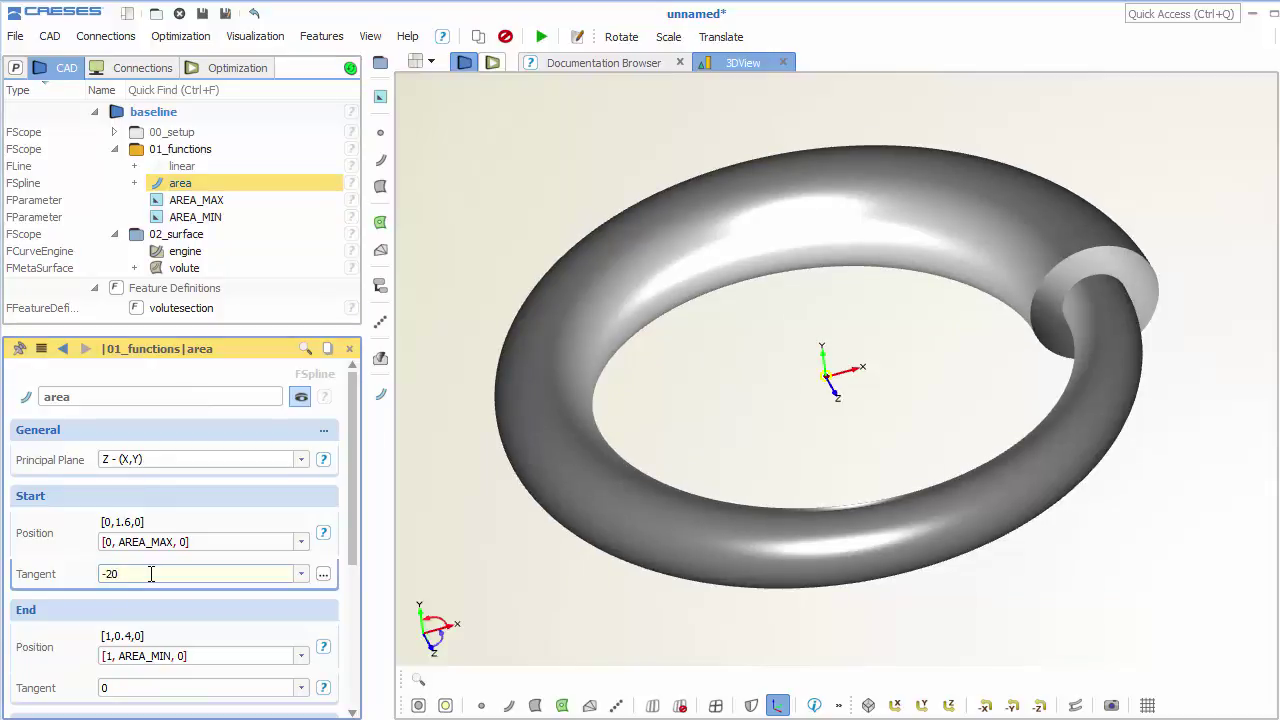
{"action": "key", "text": "Return"}
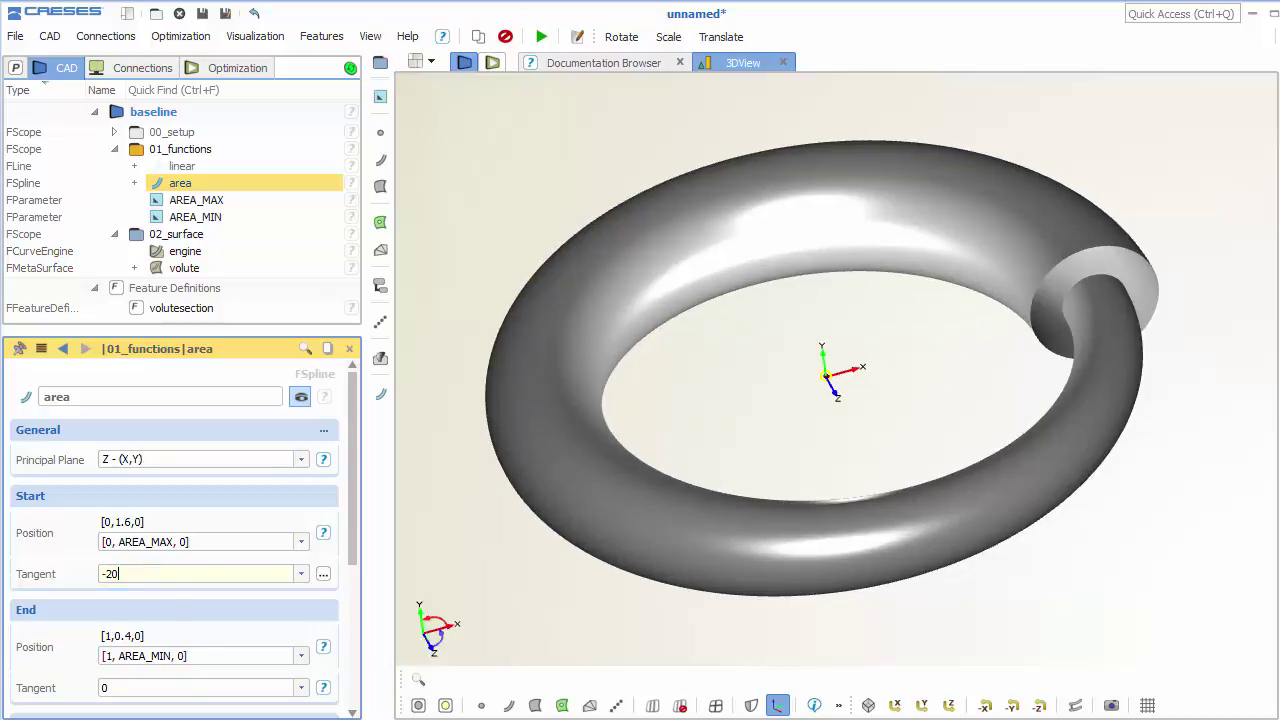
Step: Hide the volute, view the spline's XY plane, and clear the start tangent value
{"action": "left_click", "coordinate": [535, 705]}
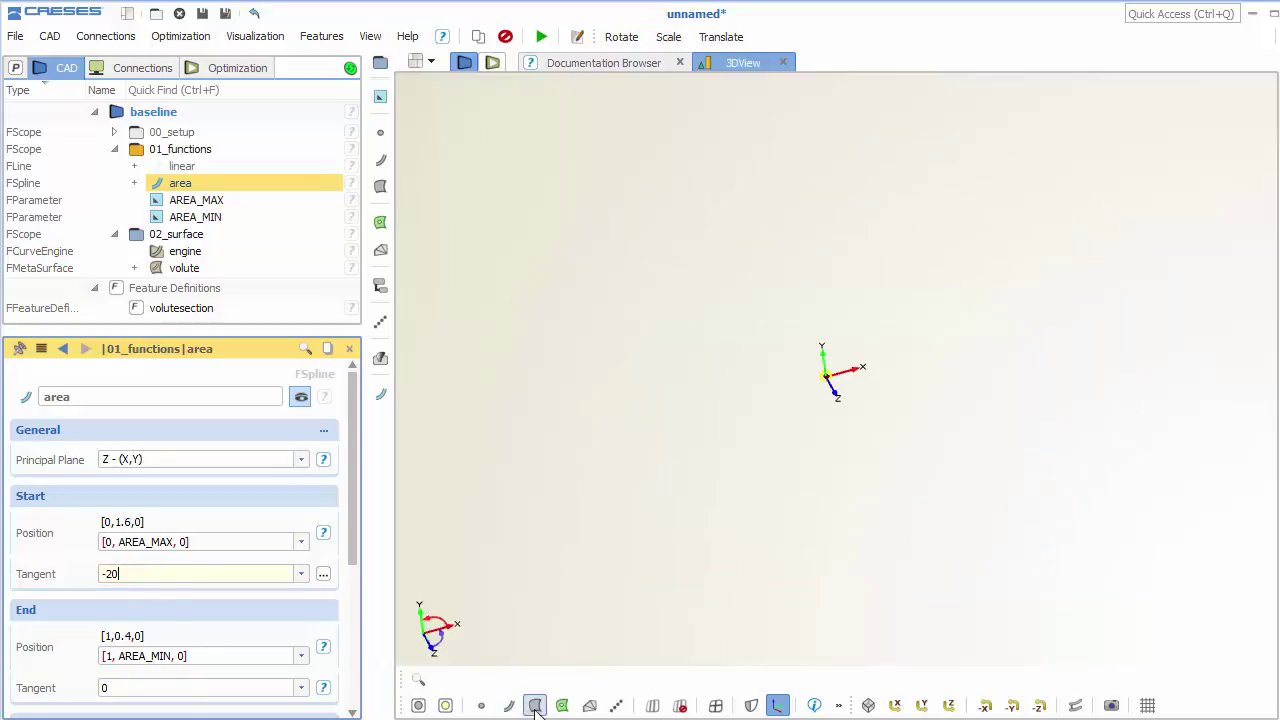
{"action": "left_click", "coordinate": [949, 705]}
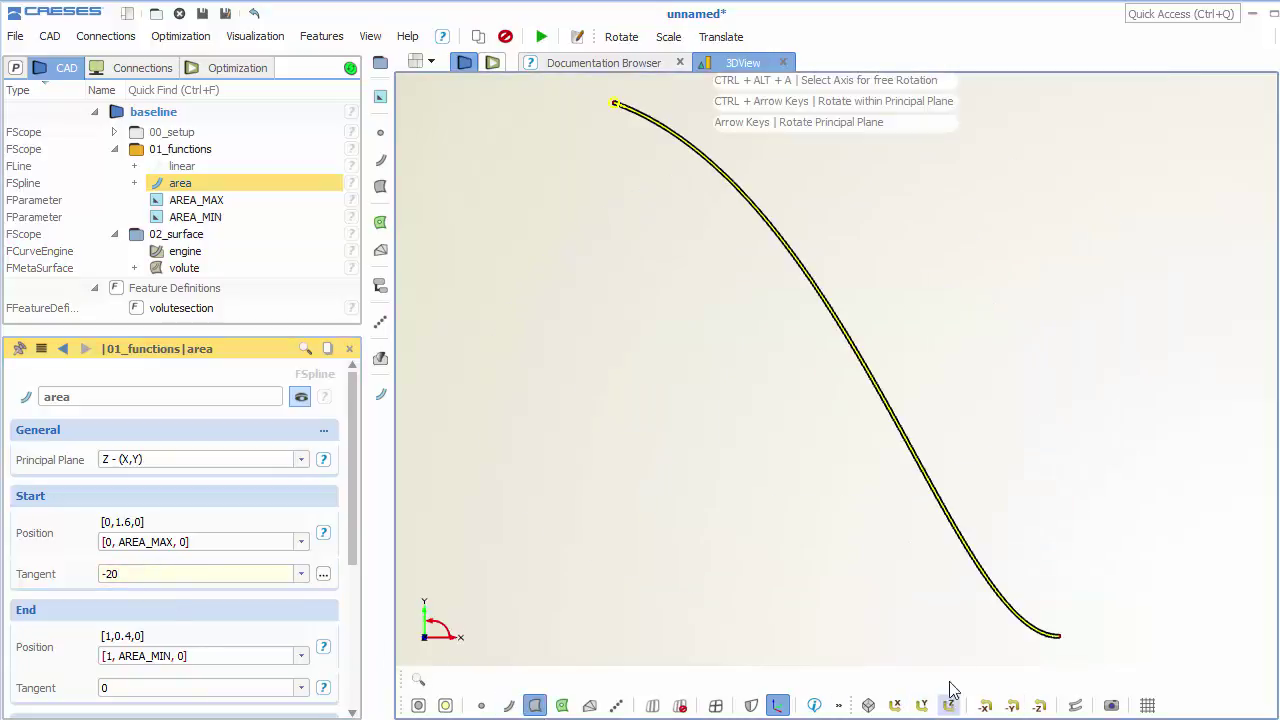
{"action": "triple_click", "coordinate": [231, 580]}
{"action": "key", "text": "BackSpace"}
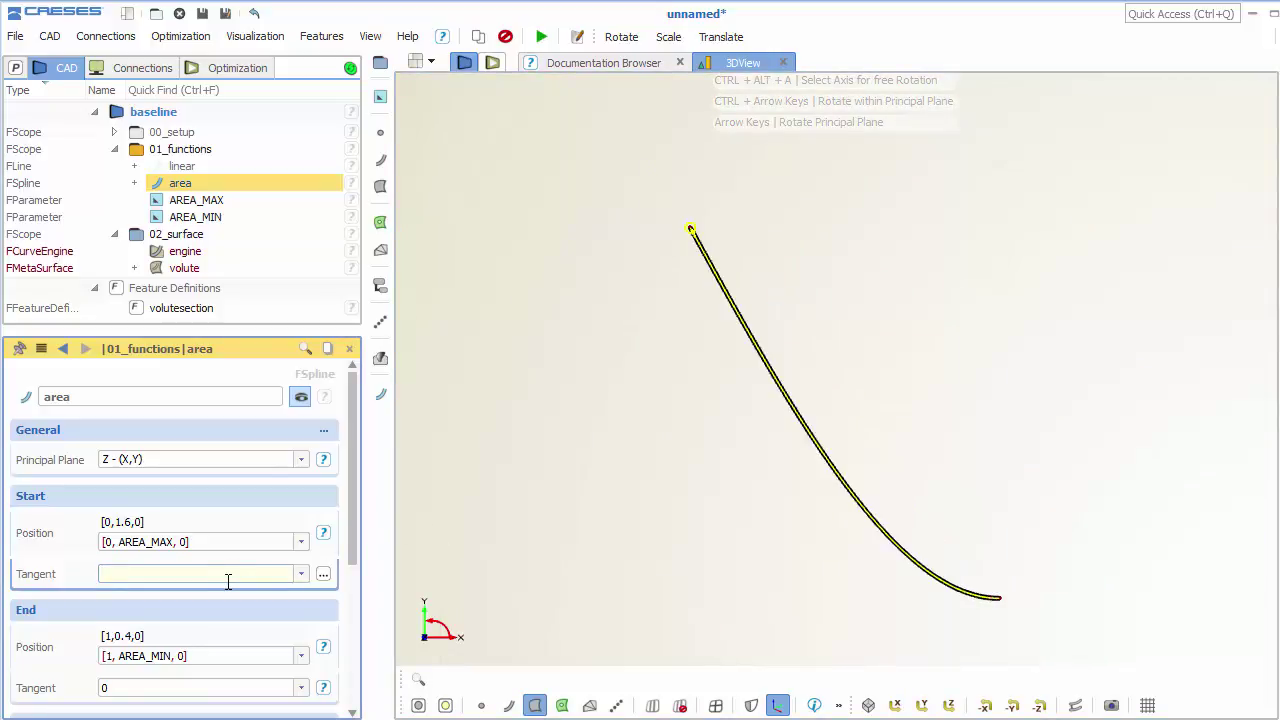
{"action": "scroll", "coordinate": [749, 457], "scroll_direction": "down", "scroll_amount": 2}
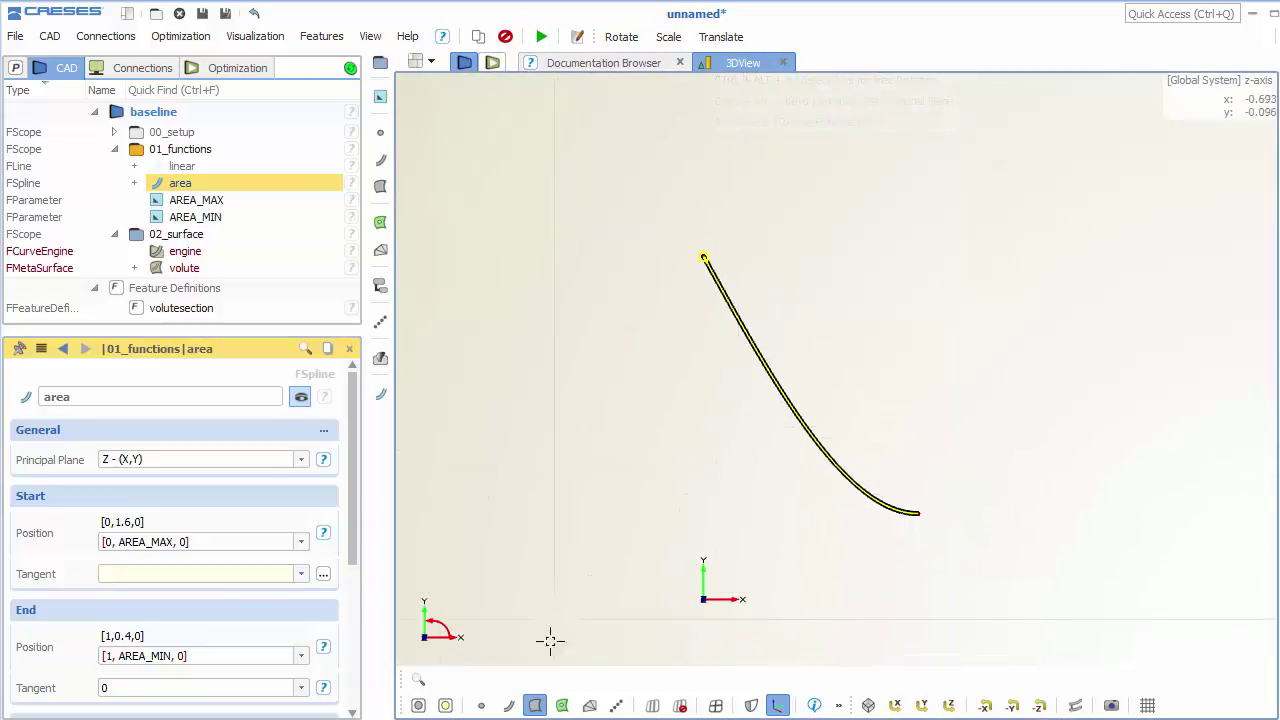
{"action": "left_click", "coordinate": [418, 706]}
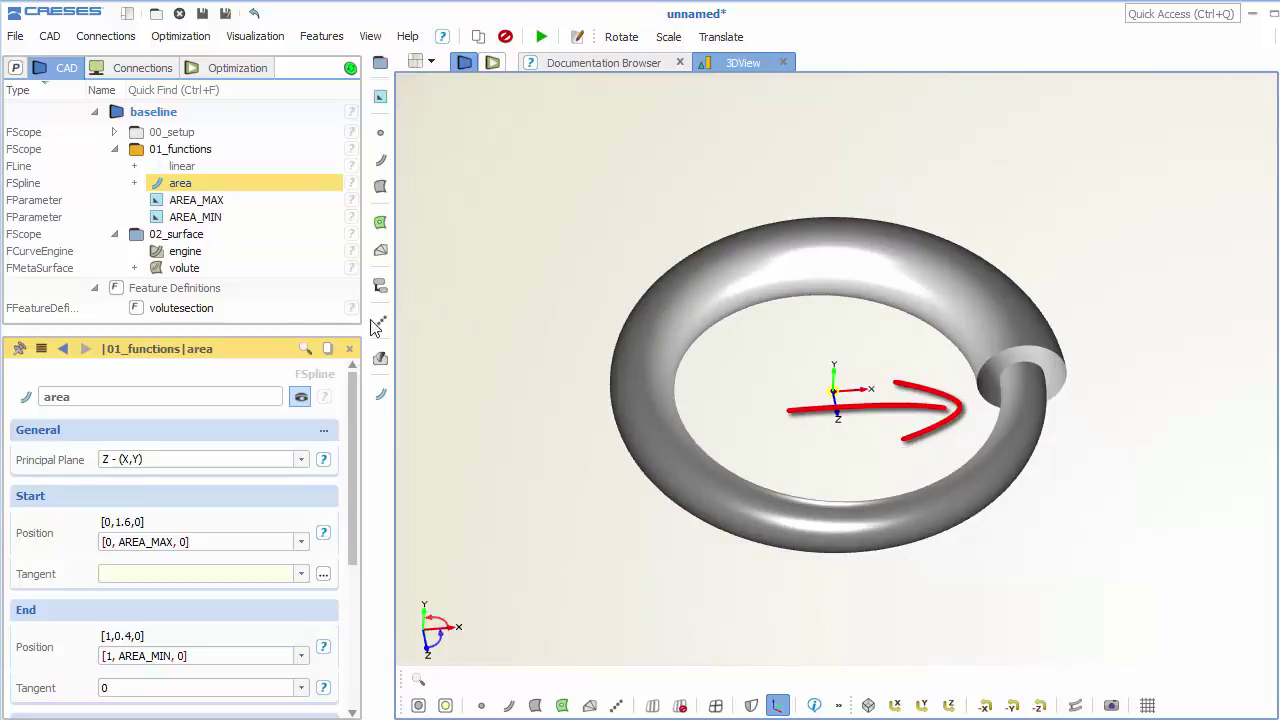
Step: Change volutesection's dx.setDX(RADIUS_VOLUTE) to RADIUS_VOLUTE+radius_circle and apply the code
{"action": "left_click", "coordinate": [222, 308]}
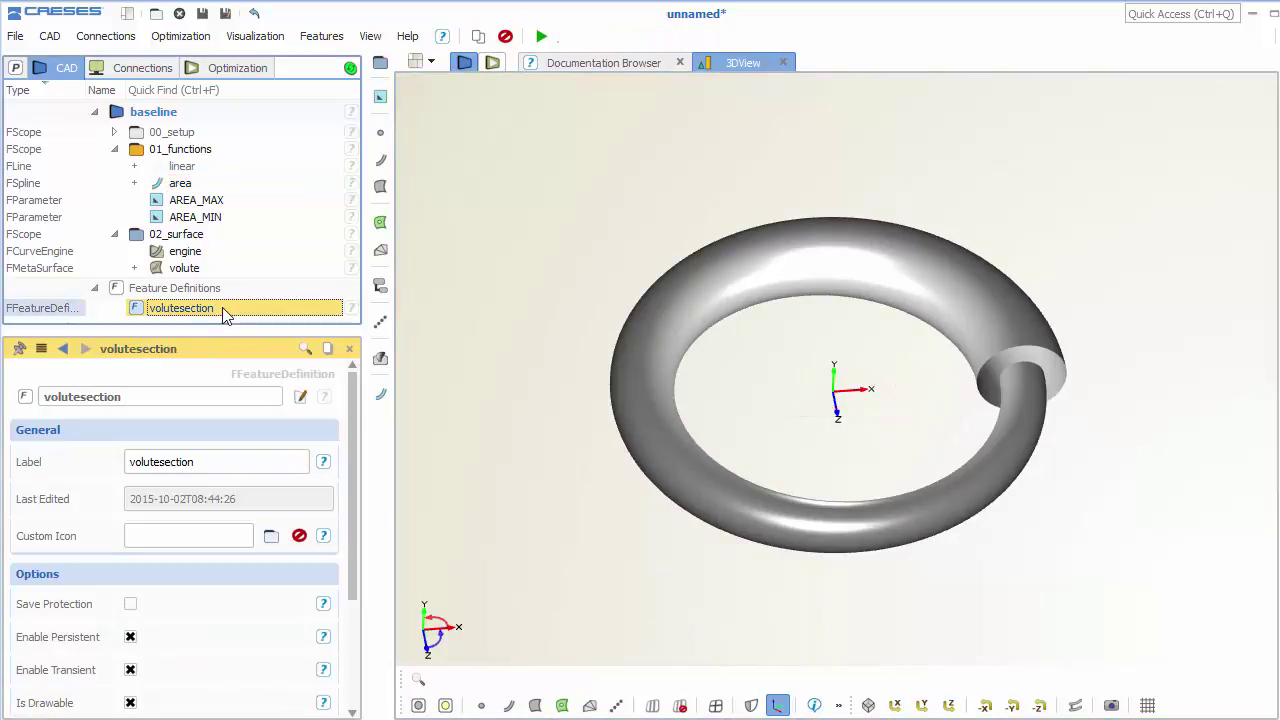
{"action": "double_click", "coordinate": [222, 307]}
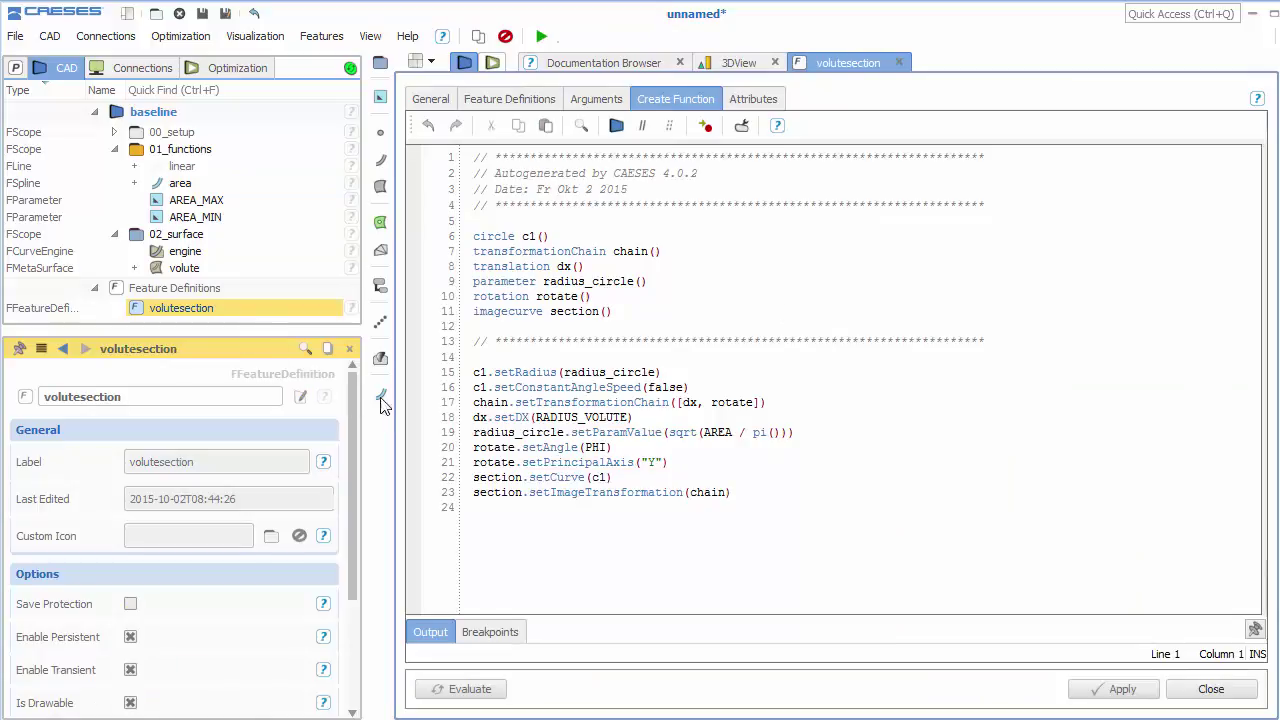
{"action": "left_click", "coordinate": [661, 372]}
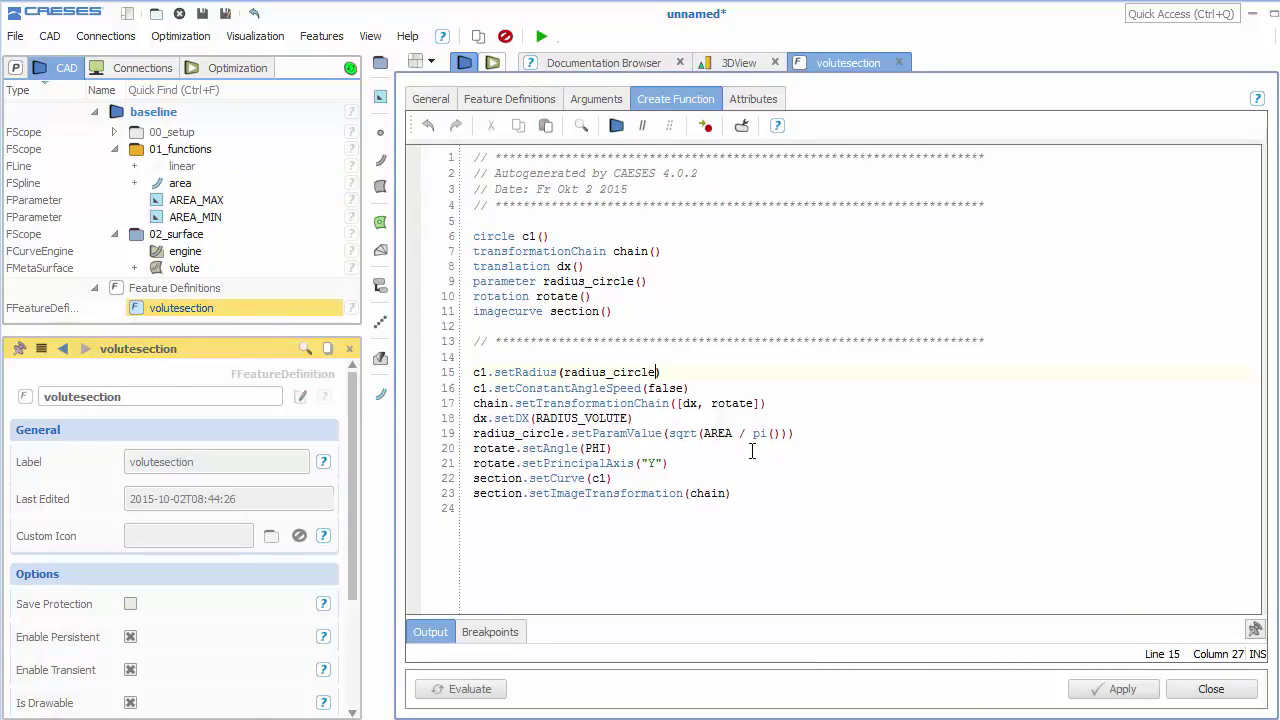
{"action": "left_click", "coordinate": [634, 419]}
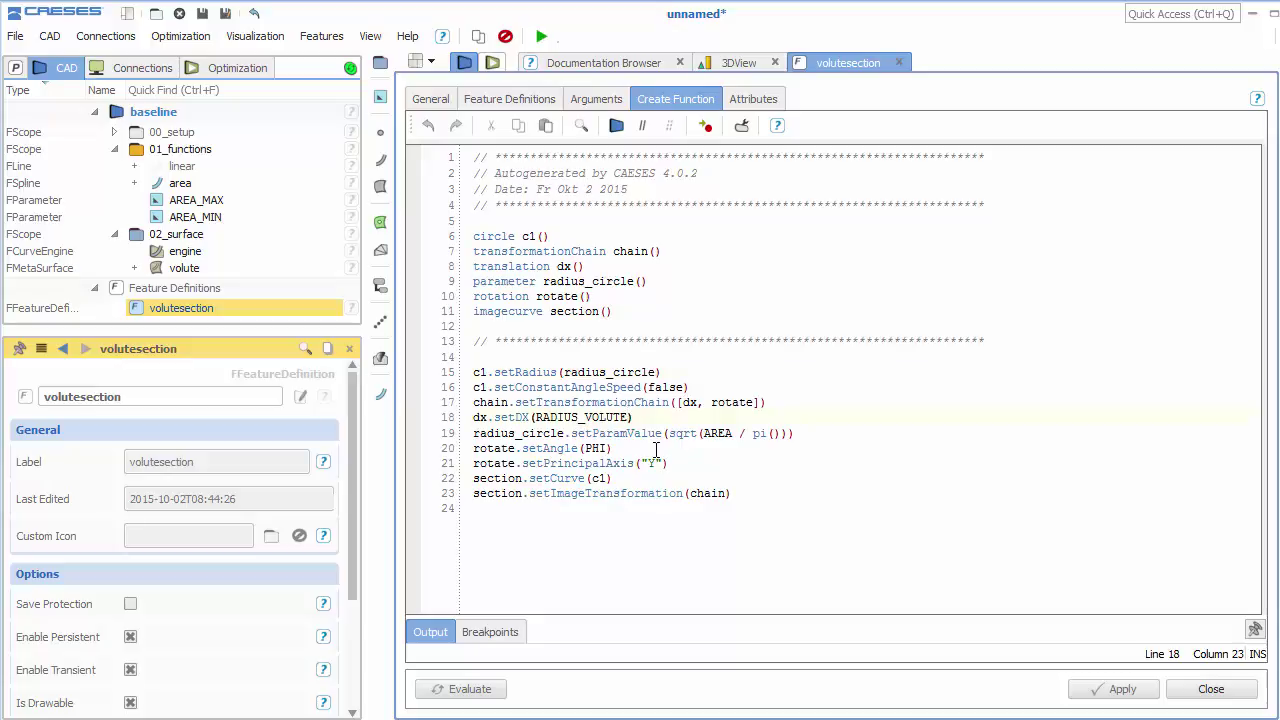
{"action": "type", "text": "+radius_"}
{"action": "key", "text": "Escape"}
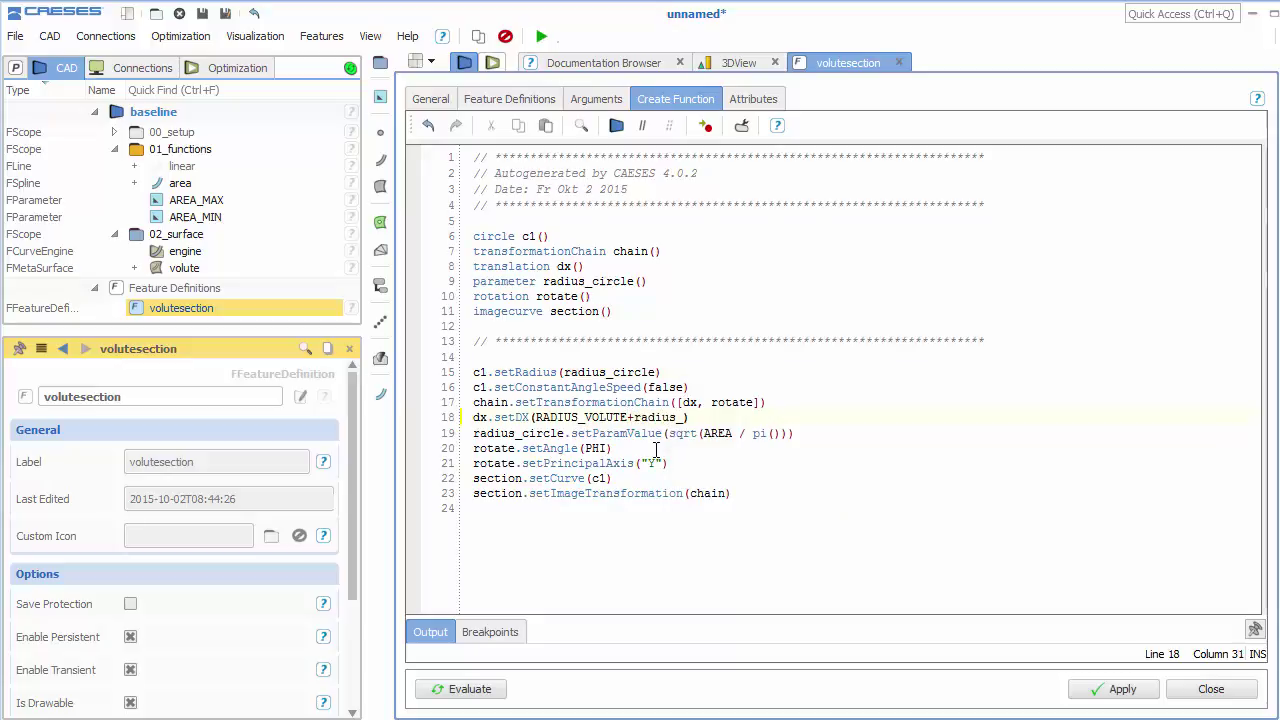
{"action": "type", "text": "circle"}
{"action": "left_click", "coordinate": [1108, 689]}
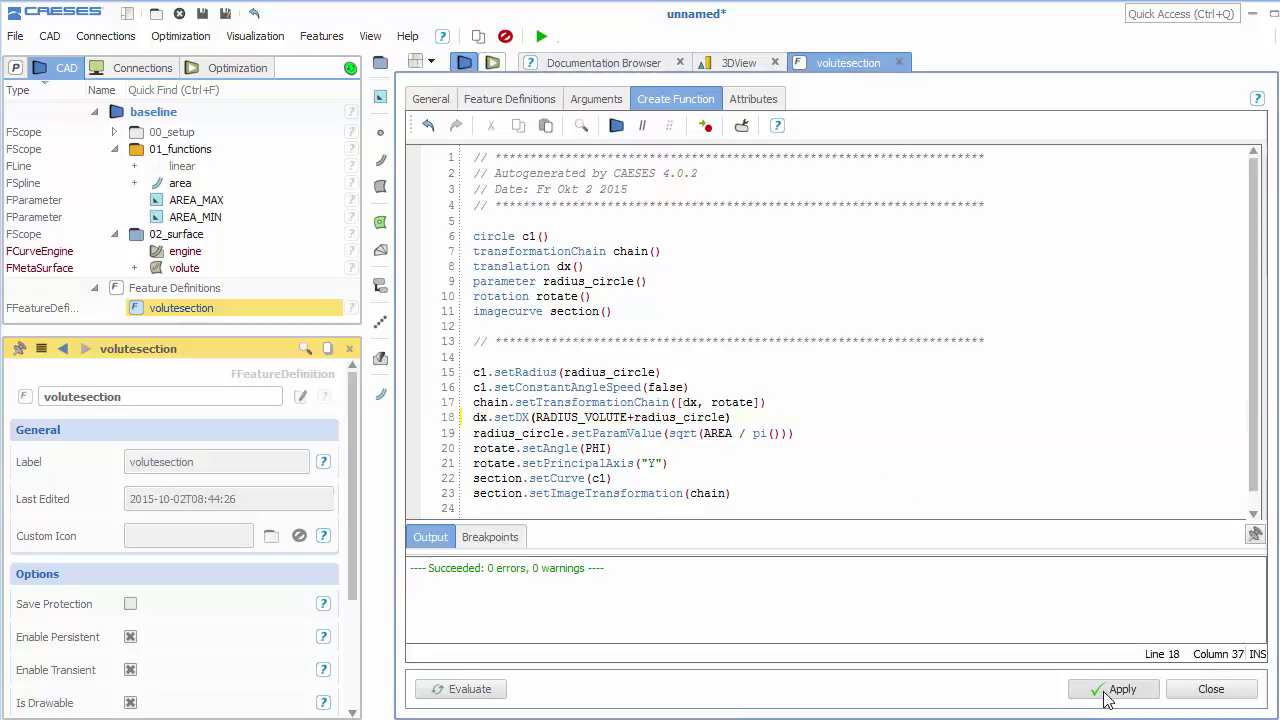
Step: View the whole regenerated volute ring, deselected, in the 3D view
{"action": "left_click", "coordinate": [738, 62]}
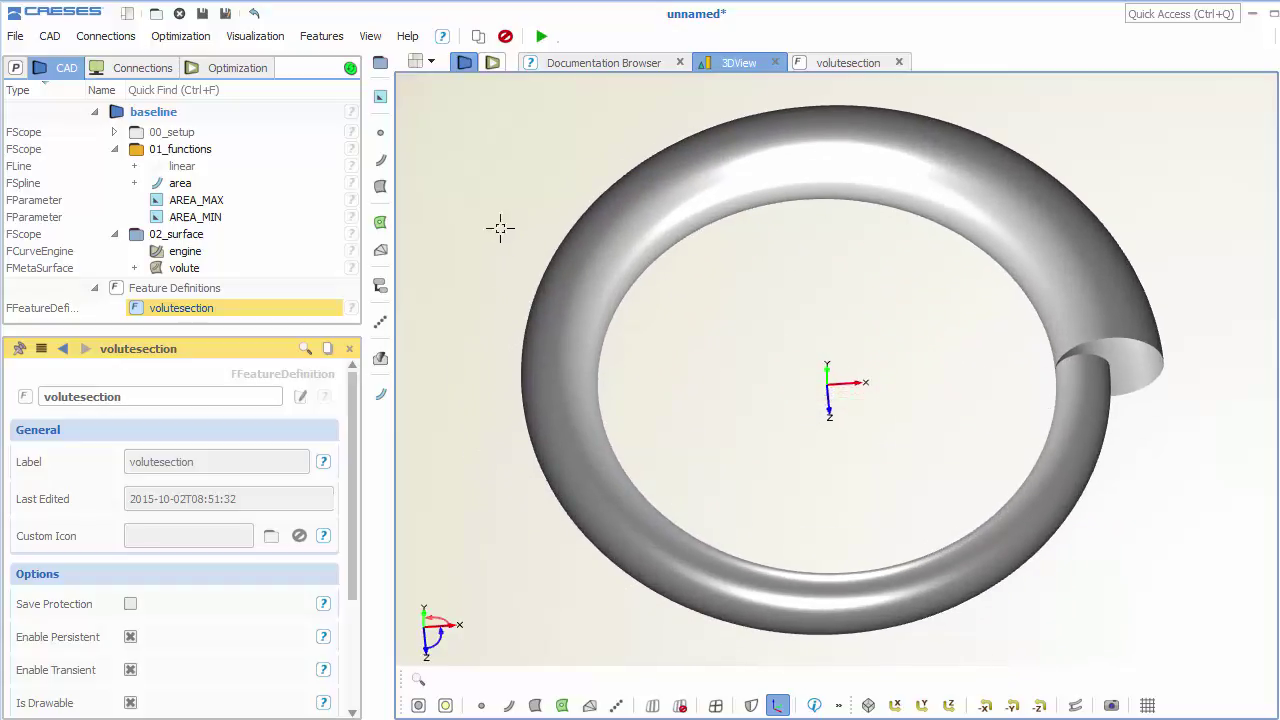
{"action": "left_click", "coordinate": [873, 357]}
{"action": "scroll", "coordinate": [868, 380], "scroll_direction": "down", "scroll_amount": 3}
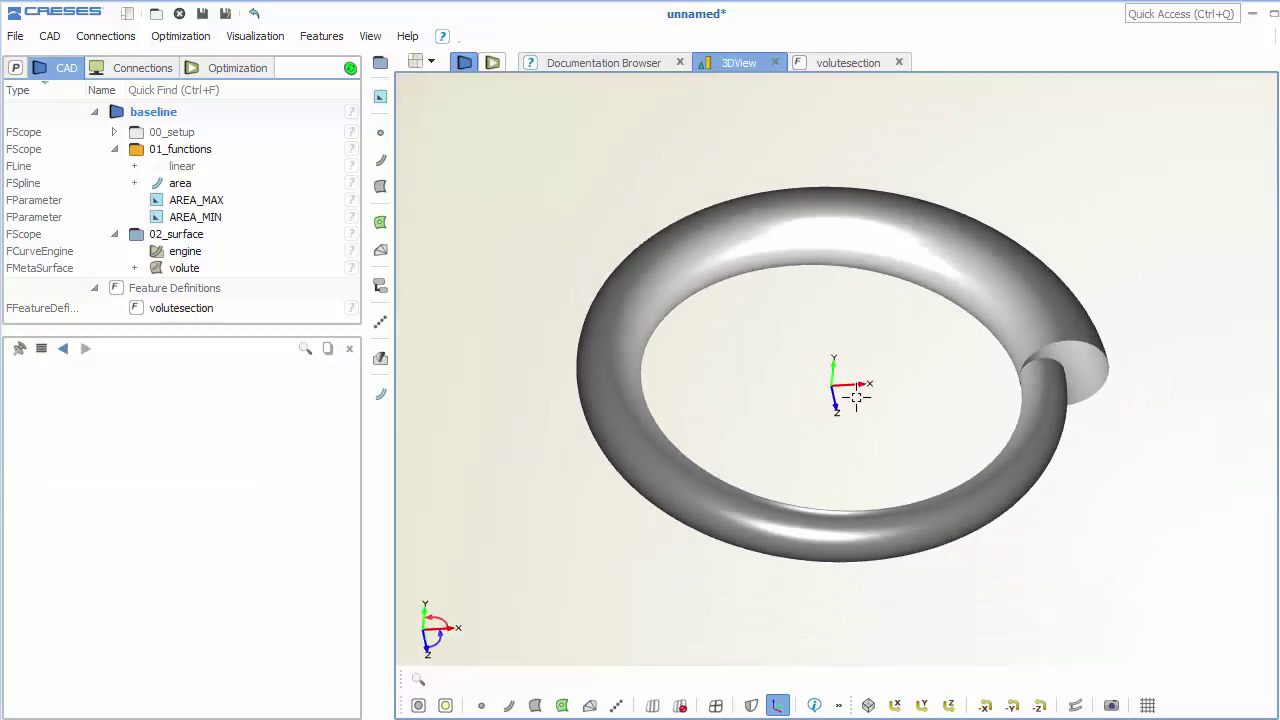